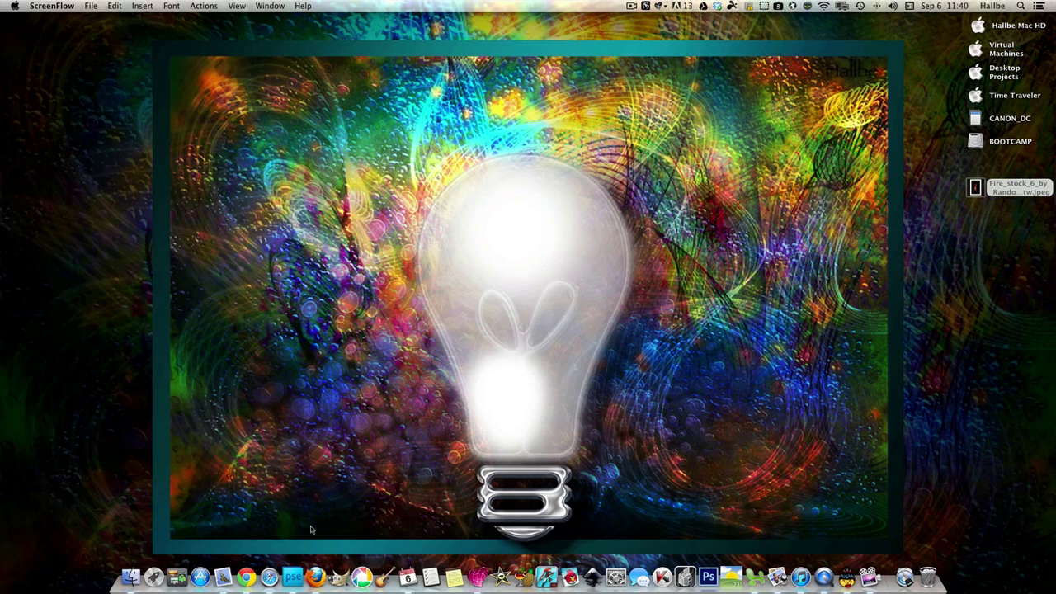
# Step: Launch Sumo Paint Air, then create and close a blank 800x600 test image
pyautogui.click(848, 569)
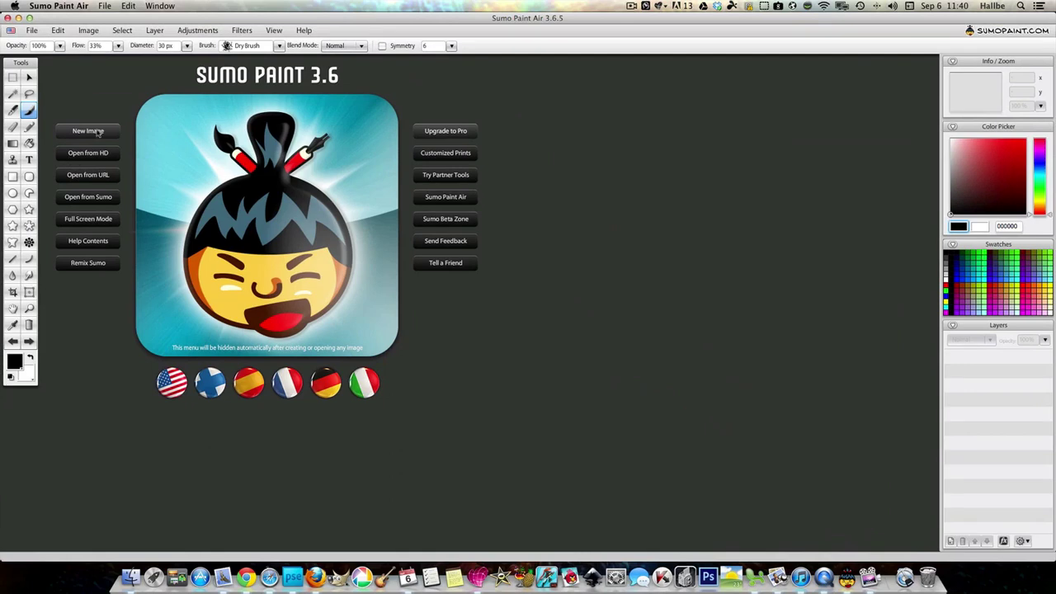
pyautogui.click(33, 30)
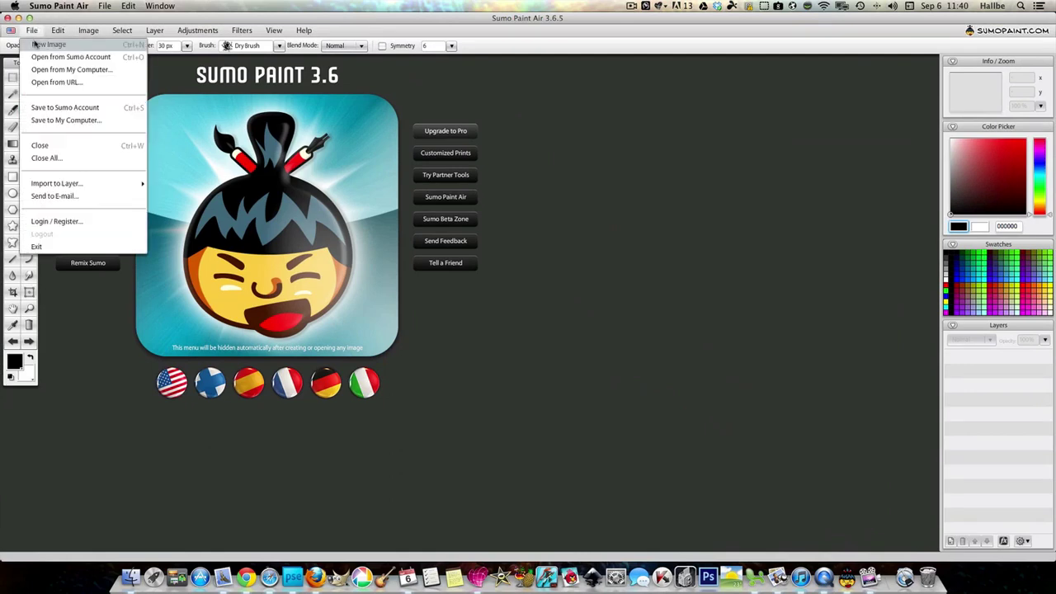
pyautogui.click(585, 147)
pyautogui.click(88, 131)
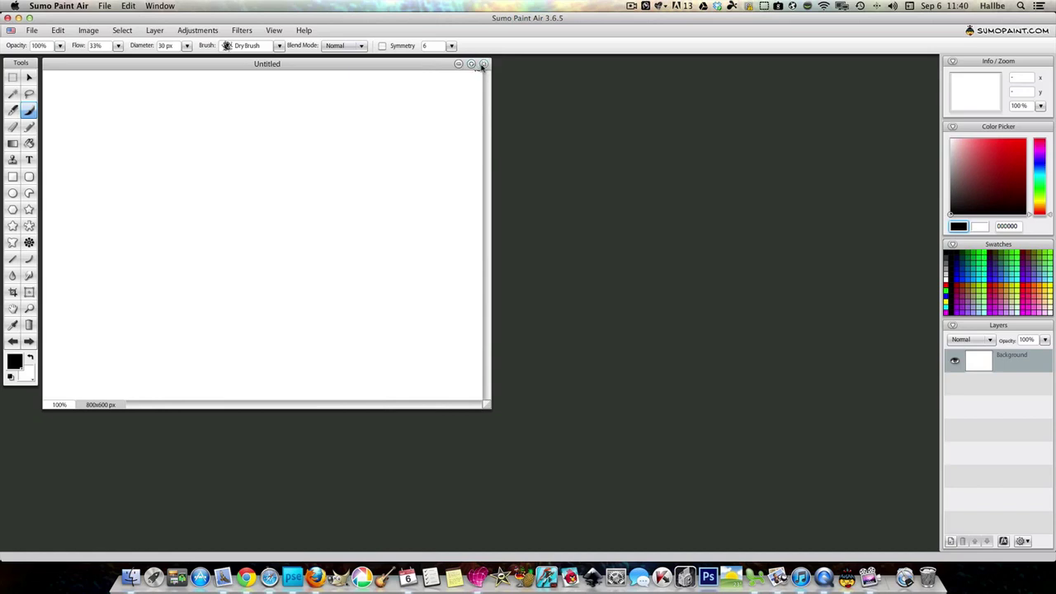
pyautogui.click(483, 64)
# Step: Log in from File > Open from Sumo Account with the account username and password
pyautogui.click(33, 31)
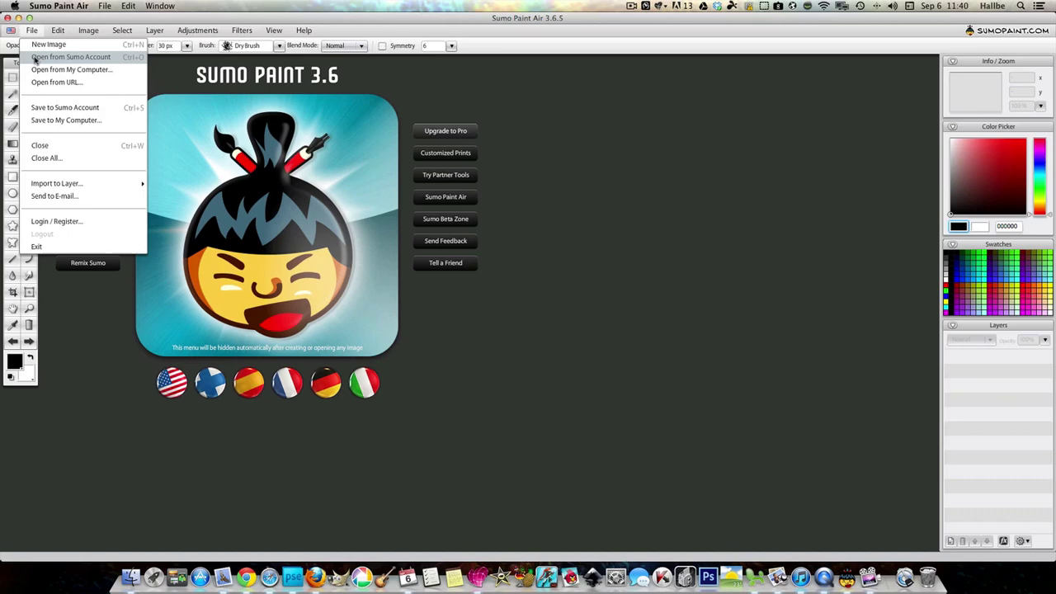
pyautogui.click(49, 57)
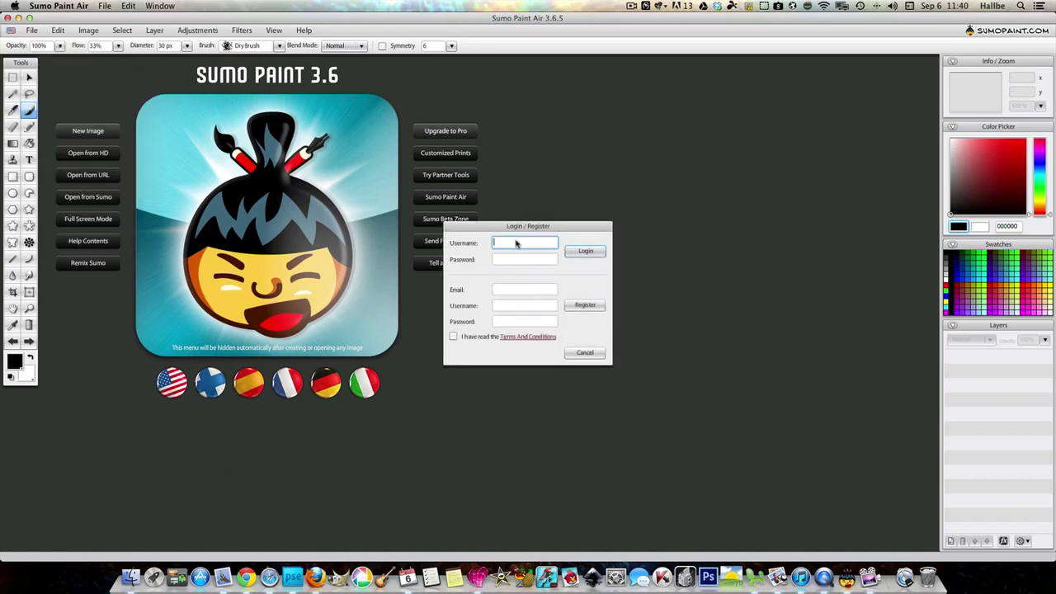
pyautogui.write('hallbe')
pyautogui.press('Tab')
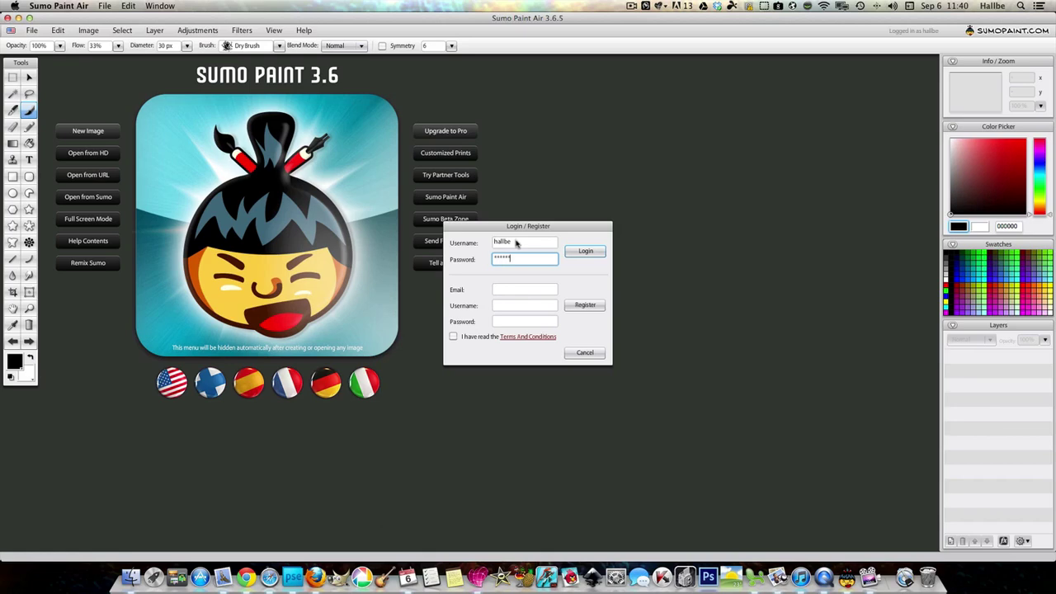
pyautogui.press('Return')
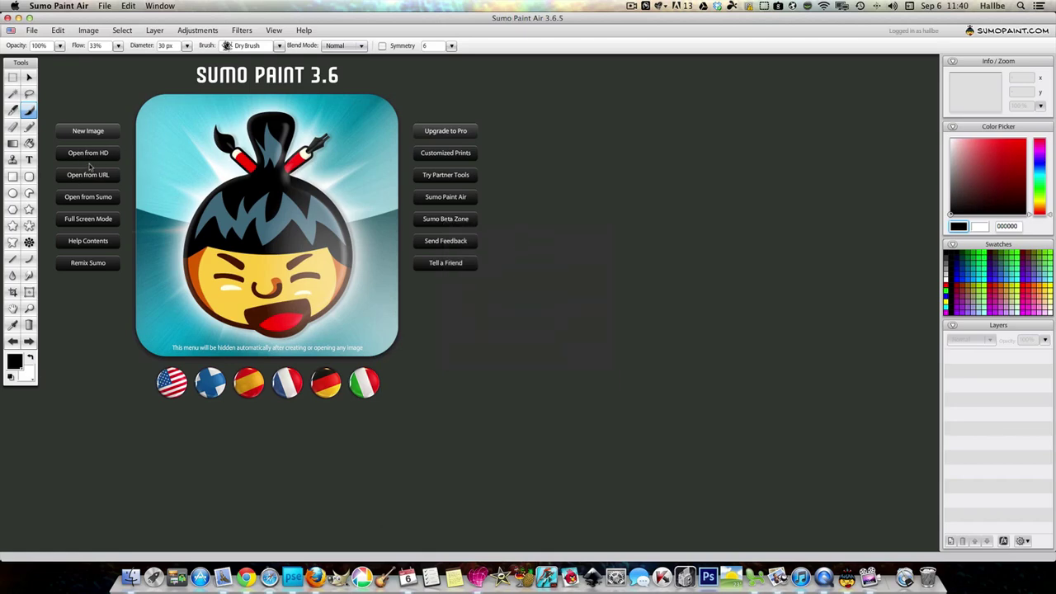
# Step: Create a new image using the 1600 x 1200 size preset
pyautogui.click(31, 30)
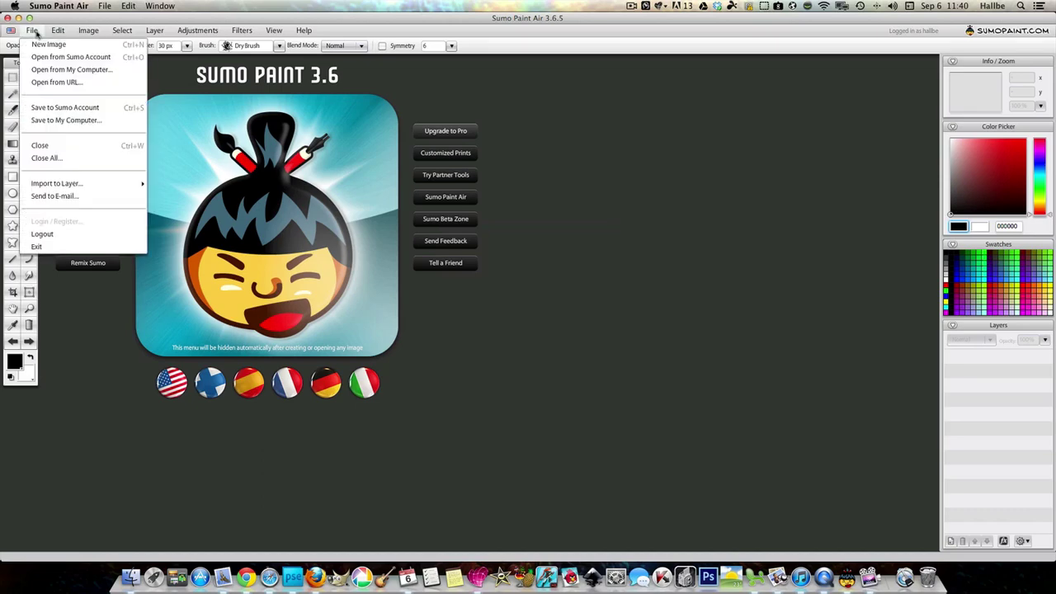
pyautogui.click(53, 45)
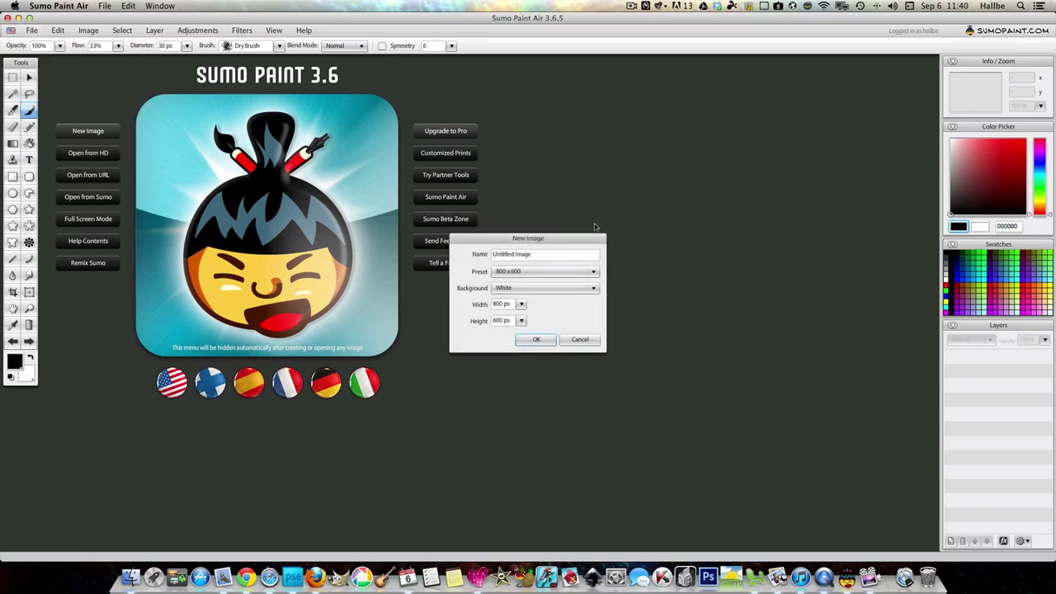
pyautogui.click(588, 274)
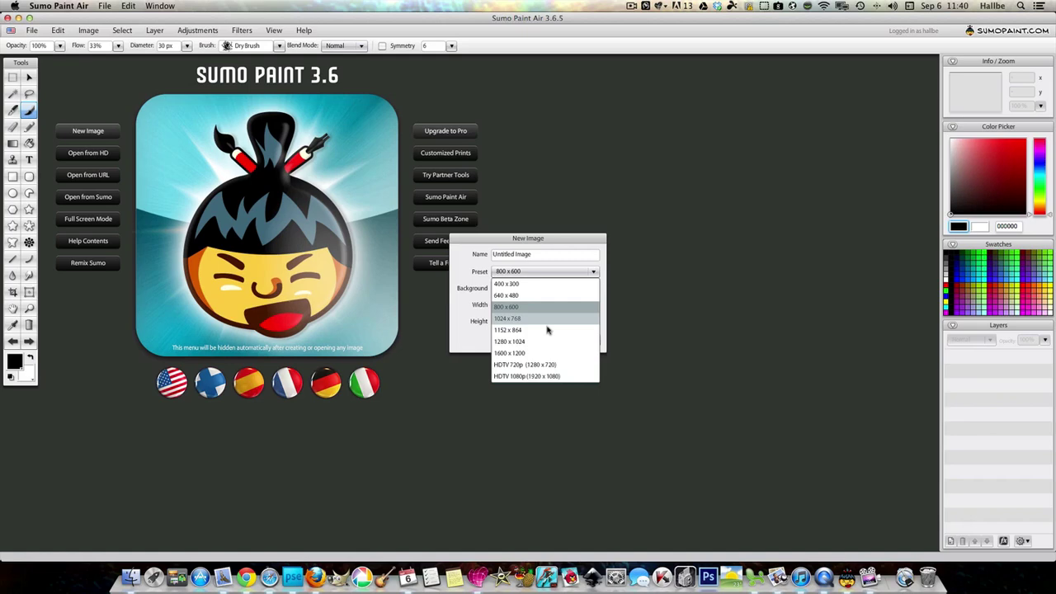
pyautogui.click(540, 353)
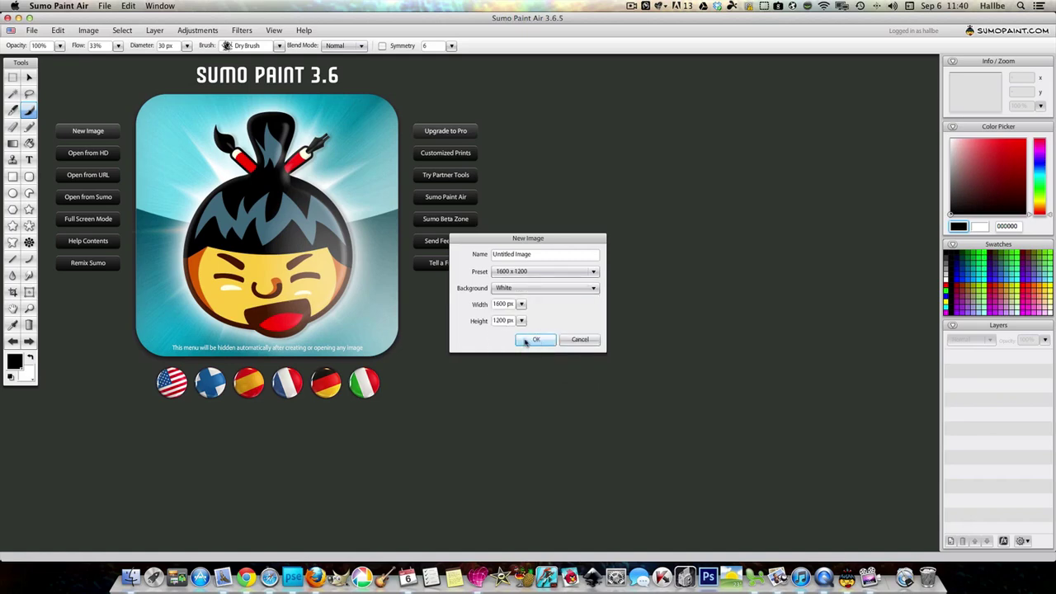
pyautogui.click(534, 339)
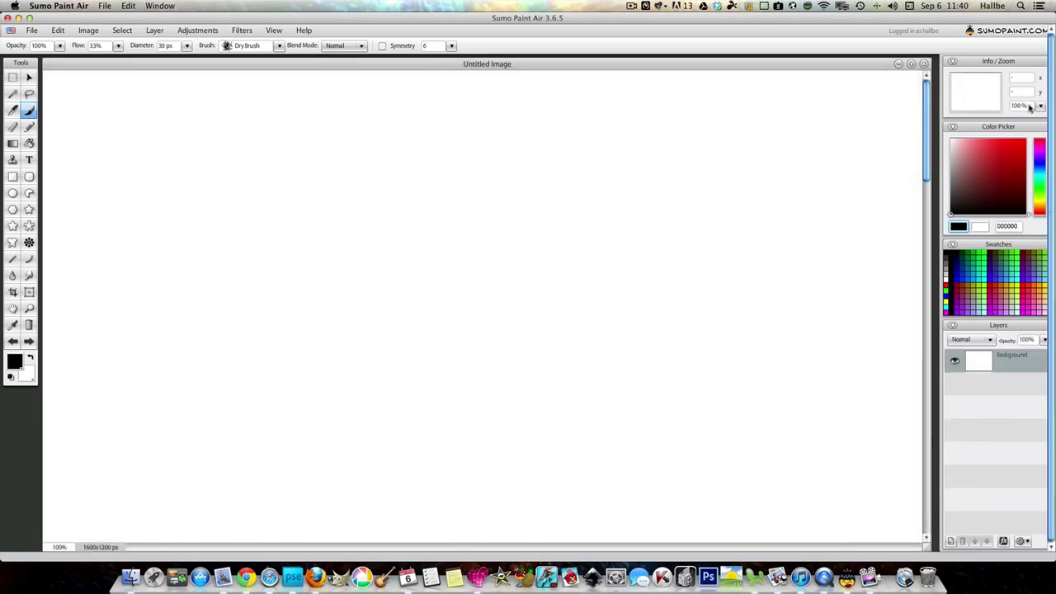
# Step: Zoom the image to 60% and maximize its window
pyautogui.write('60')
pyautogui.press('Return')
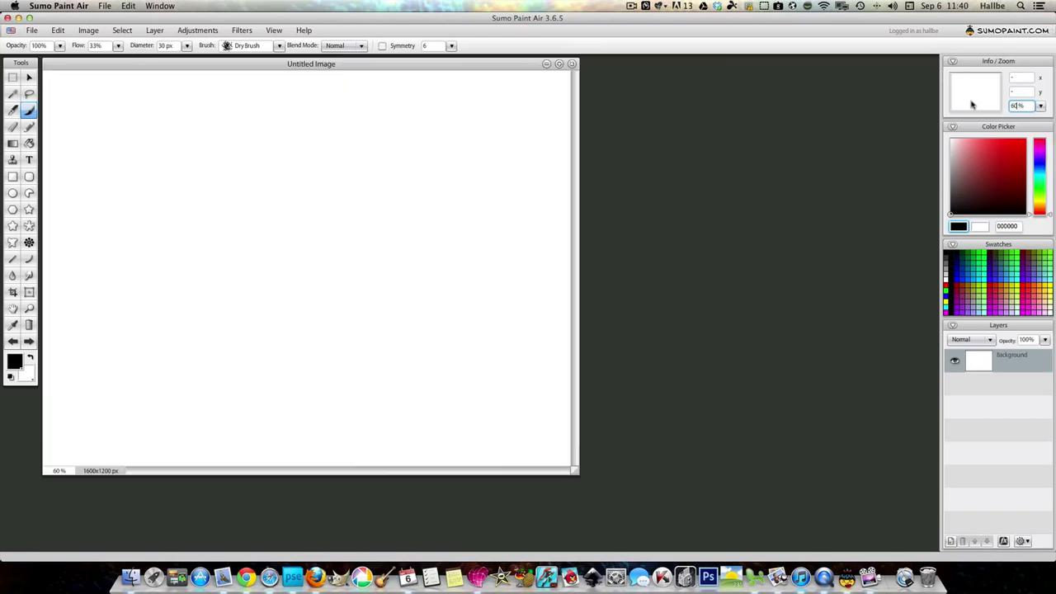
pyautogui.click(558, 64)
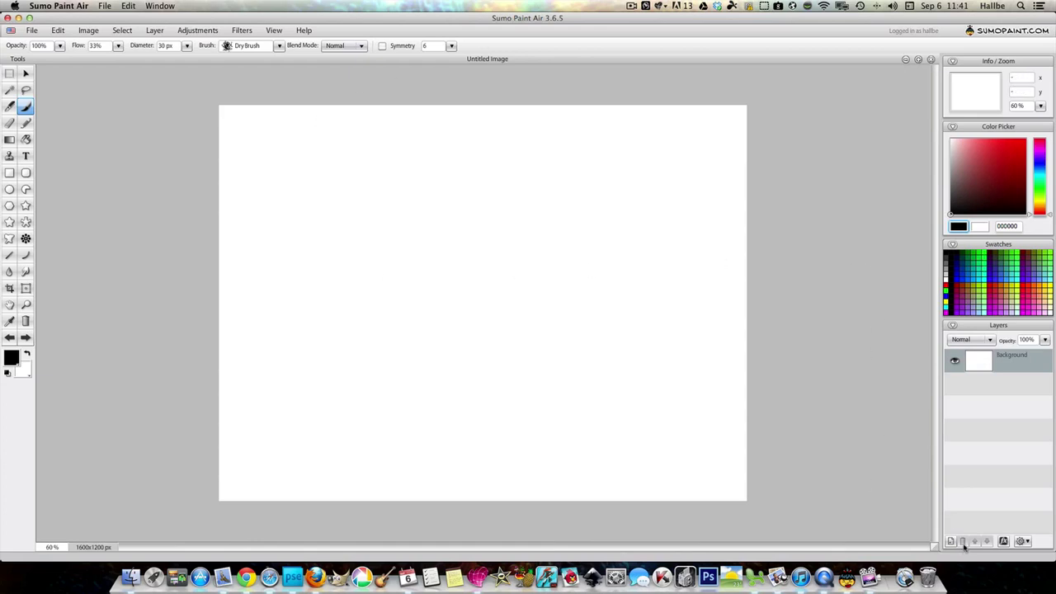
# Step: Fill the Background top-to-bottom with the cream-to-olive Jungle 2 gradient, then add Layer 1
pyautogui.click(9, 139)
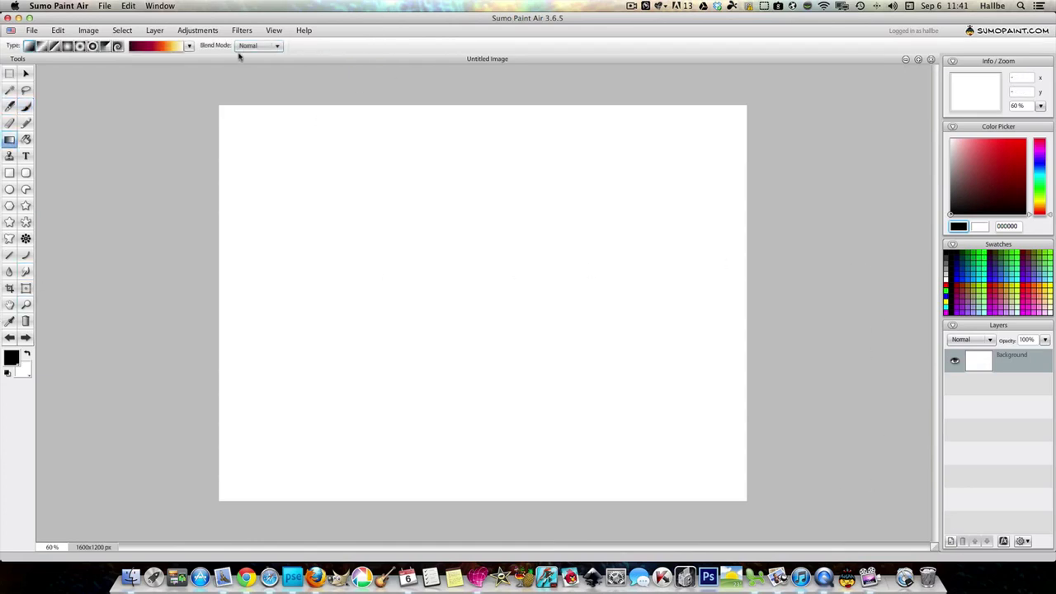
pyautogui.click(188, 46)
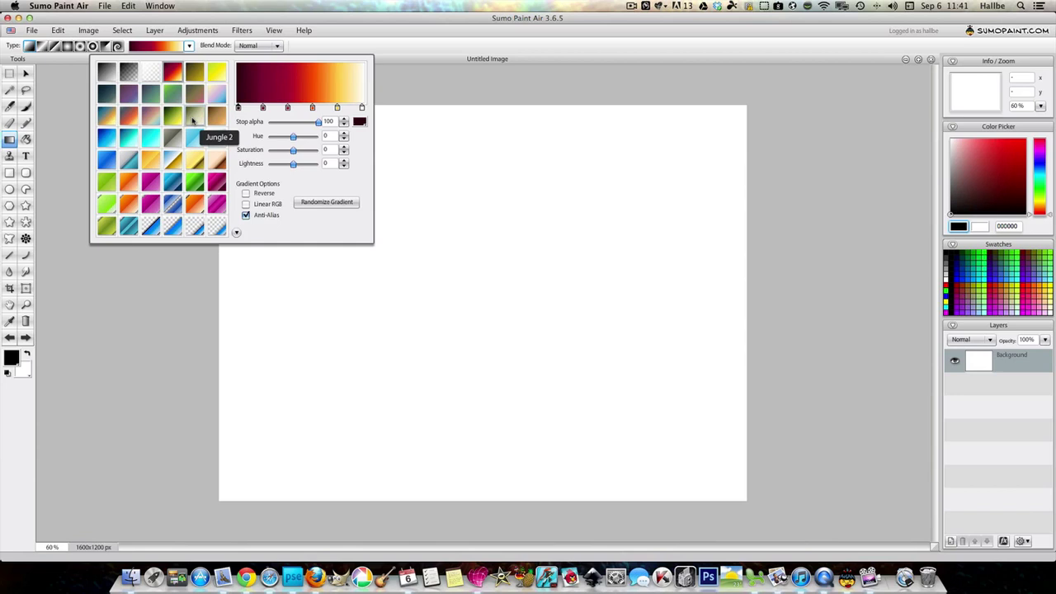
pyautogui.click(193, 119)
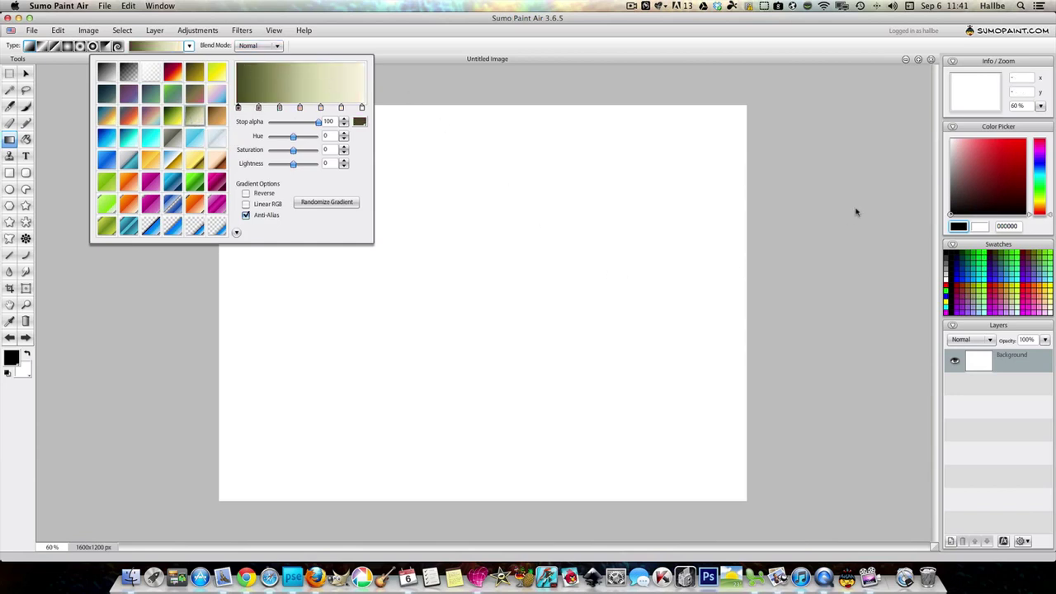
pyautogui.moveTo(608, 113); pyautogui.dragTo(615, 497)
pyautogui.click(950, 541)
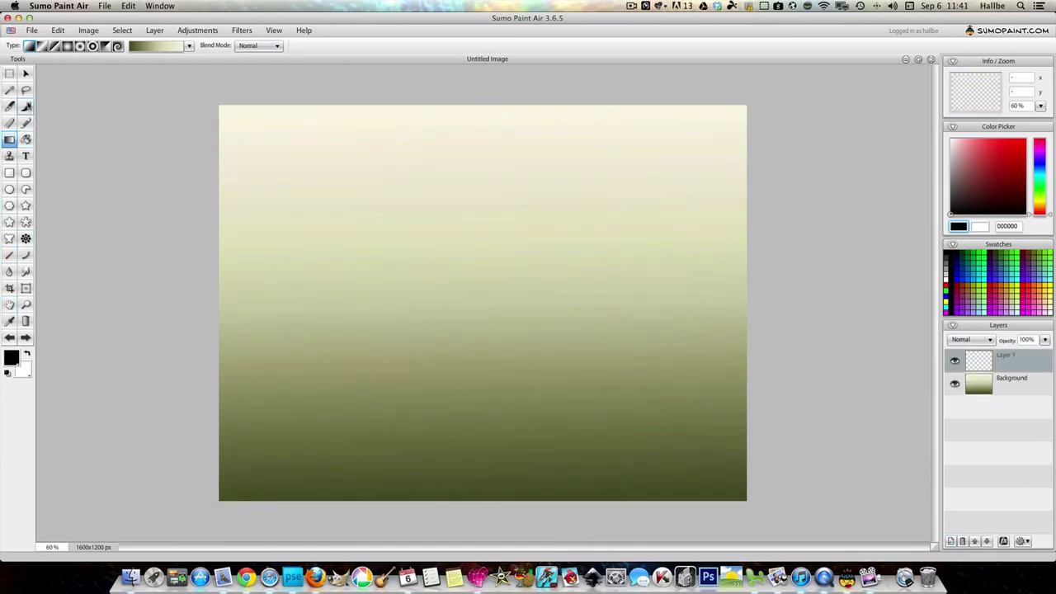
# Step: Load the Grass 5 brush from another brush set and set its diameter to 177 px
pyautogui.click(26, 106)
pyautogui.click(279, 45)
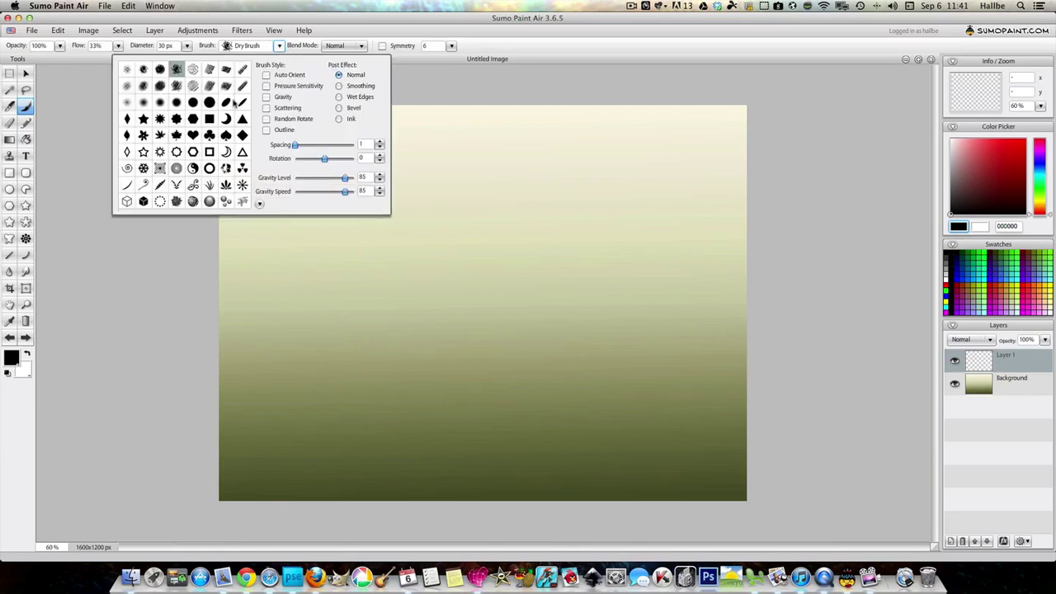
pyautogui.click(259, 205)
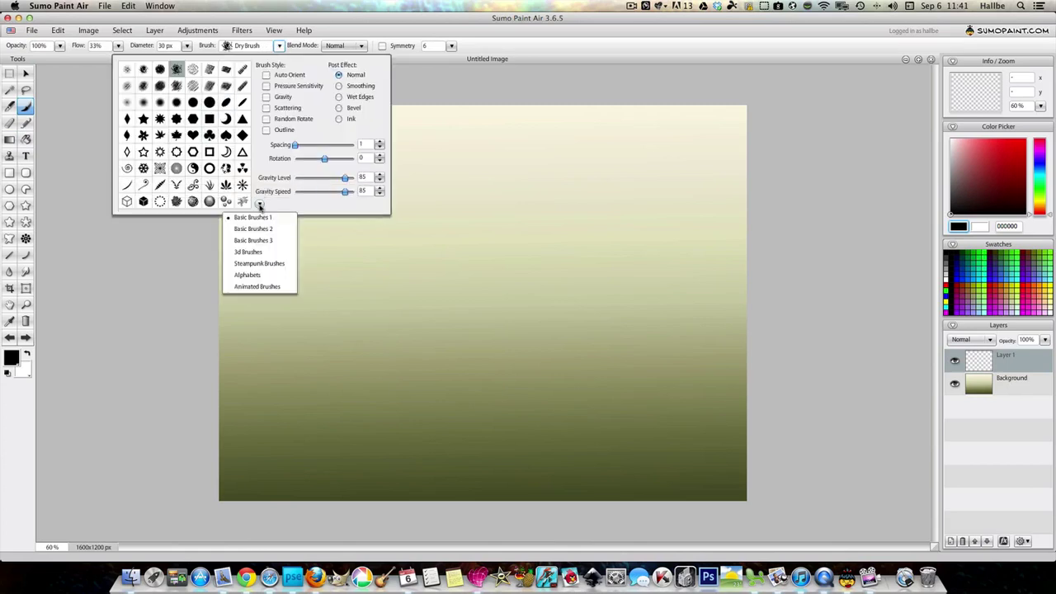
pyautogui.click(249, 251)
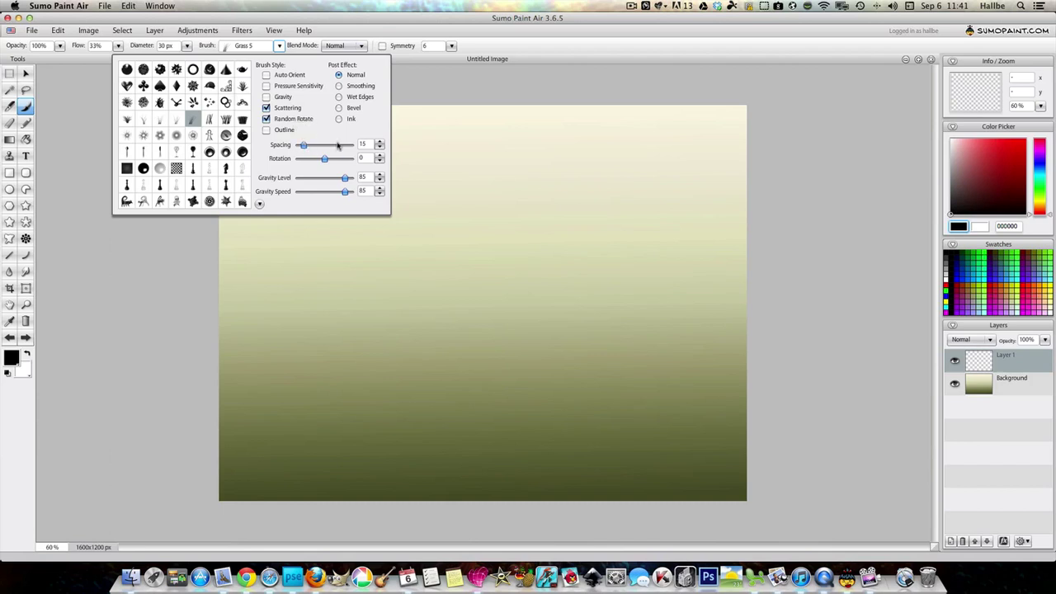
pyautogui.click(816, 124)
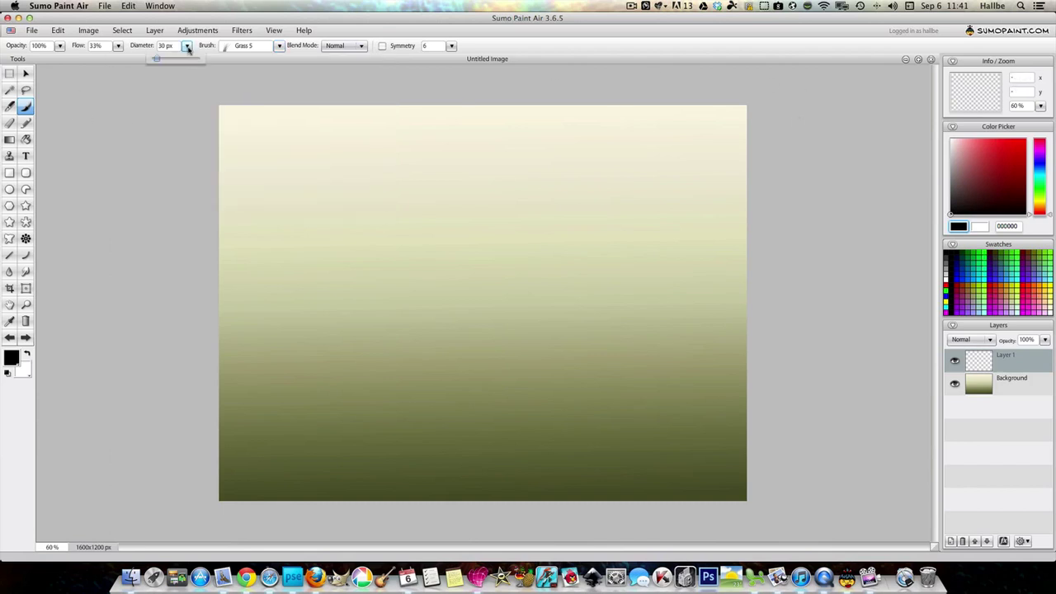
pyautogui.moveTo(186, 61); pyautogui.dragTo(184, 61)
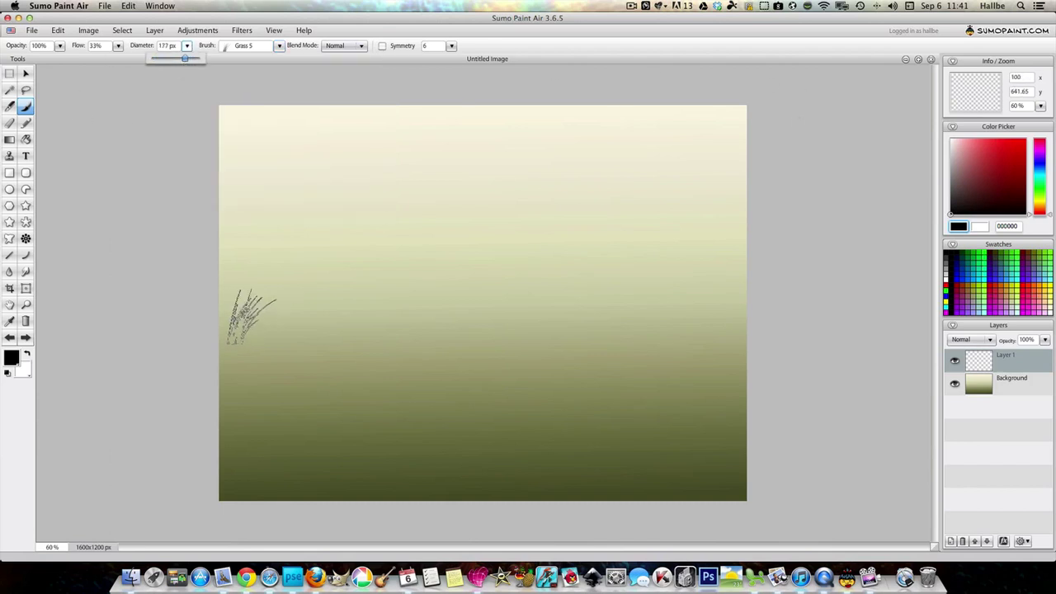
# Step: Paint a dark grass band along the canvas bottom, building it higher on the right
pyautogui.moveTo(528, 433)
pyautogui.mouseDown()
pyautogui.moveTo(237, 437)
pyautogui.moveTo(495, 439)
pyautogui.moveTo(276, 441)
pyautogui.moveTo(150, 470)
pyautogui.moveTo(231, 445)
pyautogui.moveTo(394, 474)
pyautogui.moveTo(577, 475)
pyautogui.mouseUp()
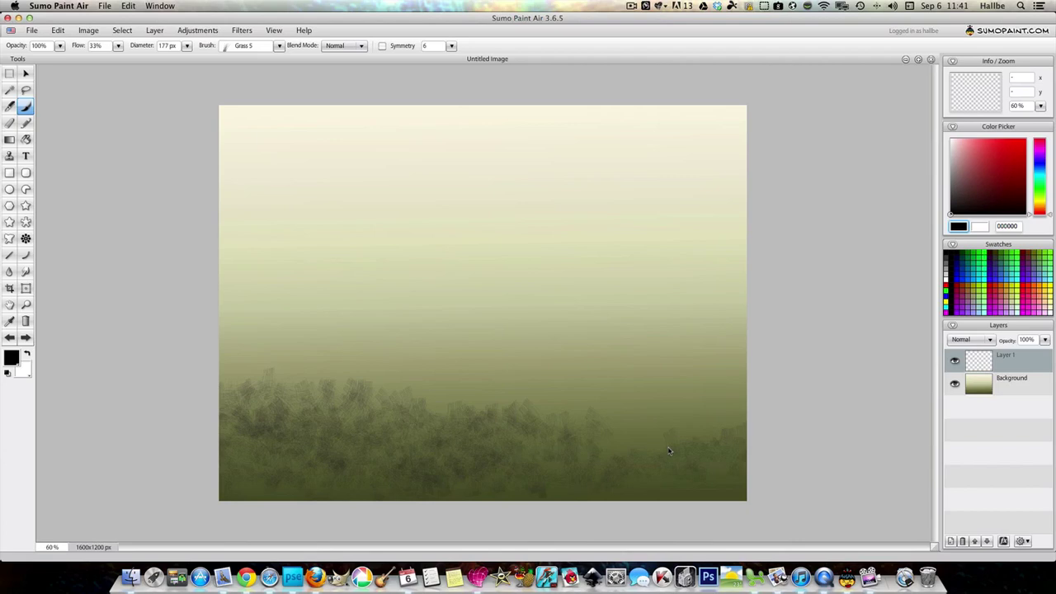
pyautogui.moveTo(669, 450)
pyautogui.mouseDown()
pyautogui.moveTo(643, 436)
pyautogui.moveTo(566, 441)
pyautogui.moveTo(738, 437)
pyautogui.moveTo(740, 498)
pyautogui.mouseUp()
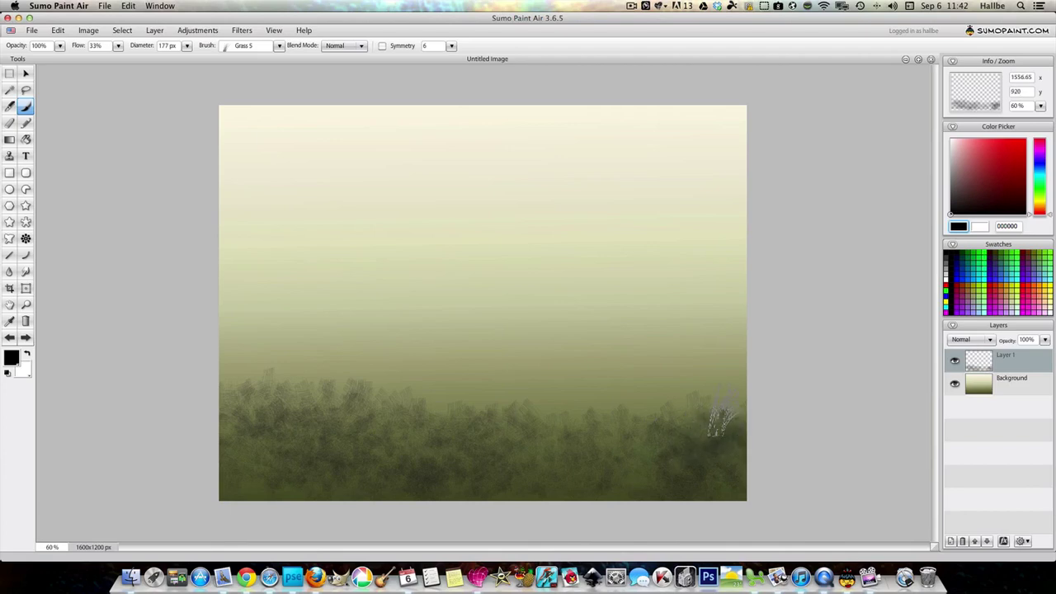
pyautogui.click(278, 45)
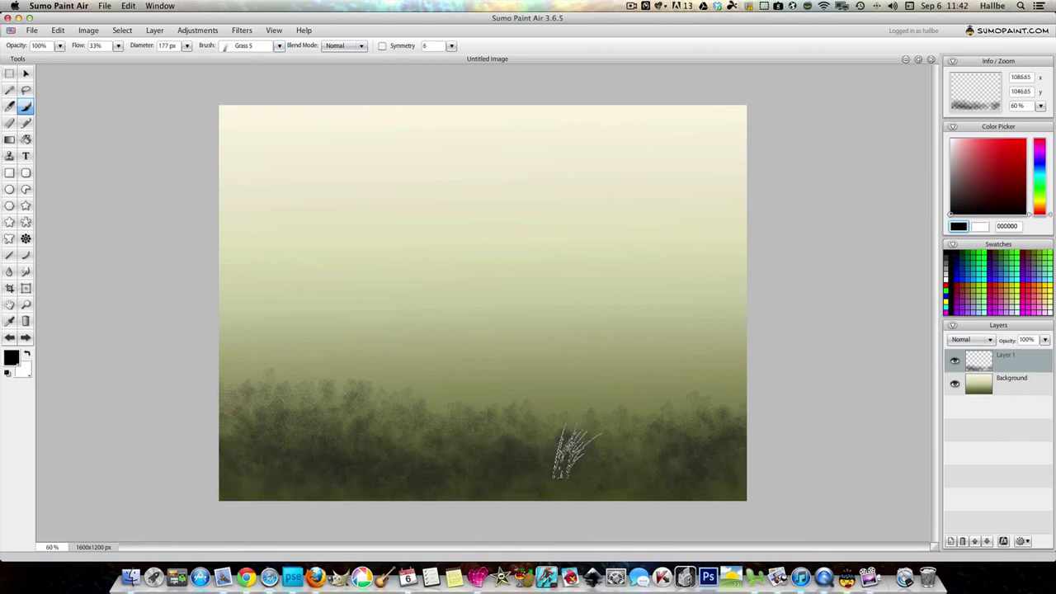
pyautogui.moveTo(736, 390); pyautogui.dragTo(766, 384)
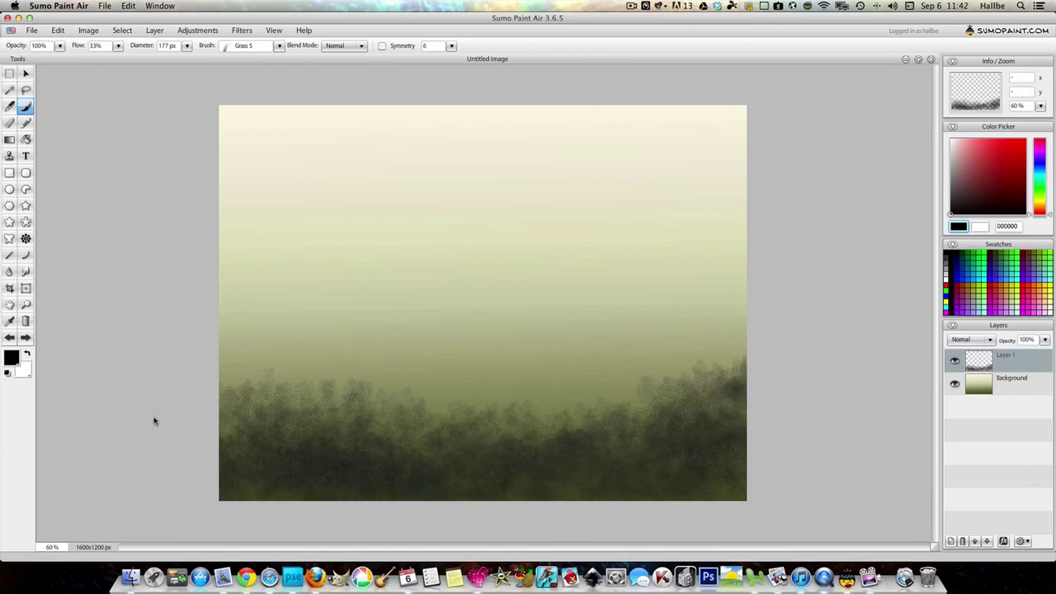
# Step: Add grass texture over the right and left hills, then switch to the Grass 4 brush
pyautogui.click(279, 46)
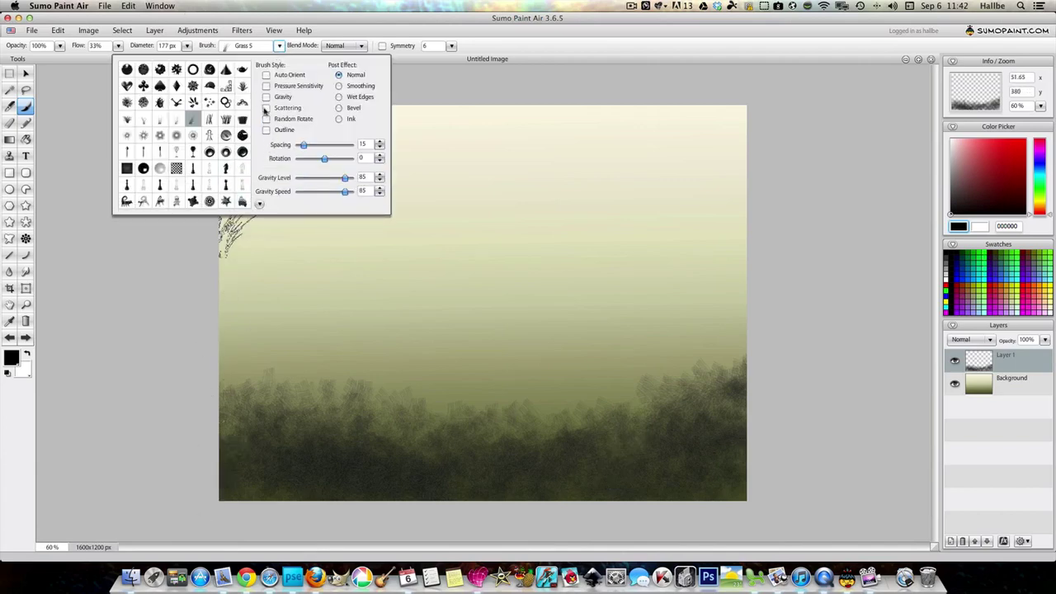
pyautogui.click(231, 462)
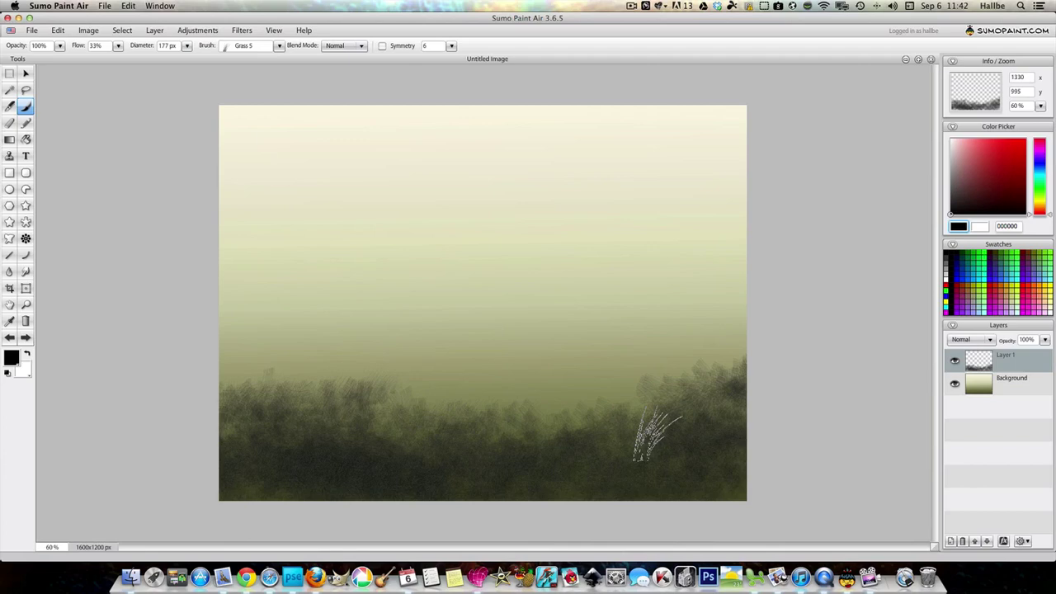
pyautogui.moveTo(648, 424); pyautogui.dragTo(697, 375)
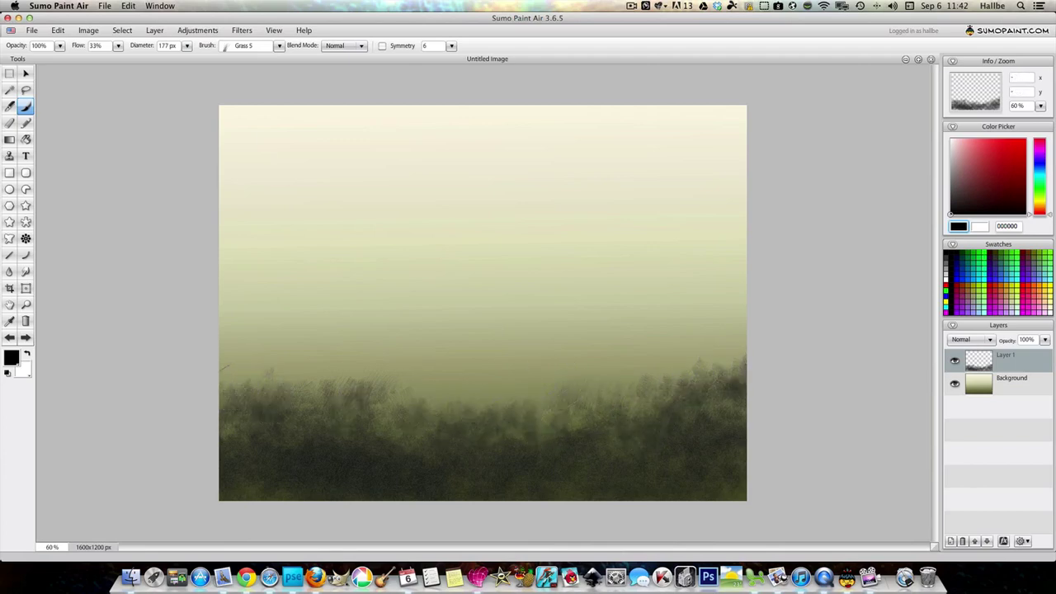
pyautogui.moveTo(234, 402)
pyautogui.mouseDown()
pyautogui.moveTo(247, 367)
pyautogui.moveTo(342, 412)
pyautogui.moveTo(322, 354)
pyautogui.moveTo(322, 388)
pyautogui.mouseUp()
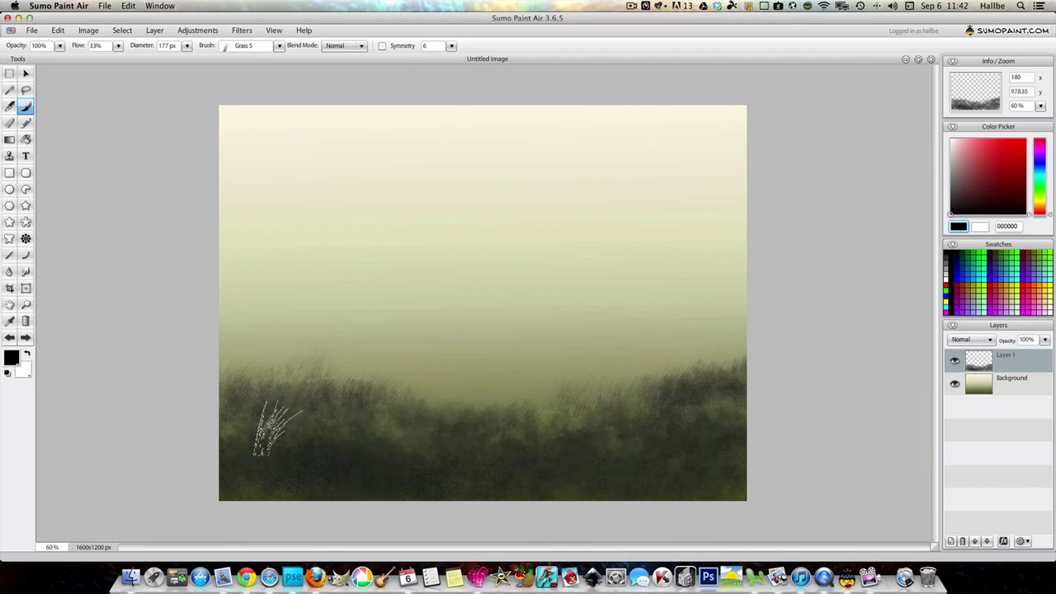
pyautogui.click(279, 46)
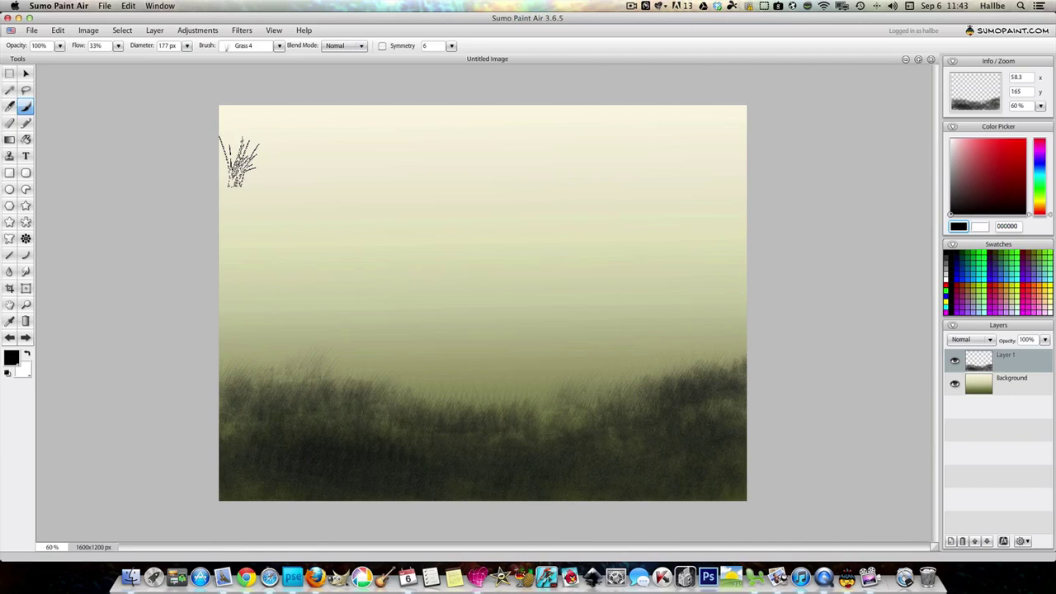
# Step: Use the Grass 3 brush at 197 px to paint wispy blades along the right horizon
pyautogui.click(279, 46)
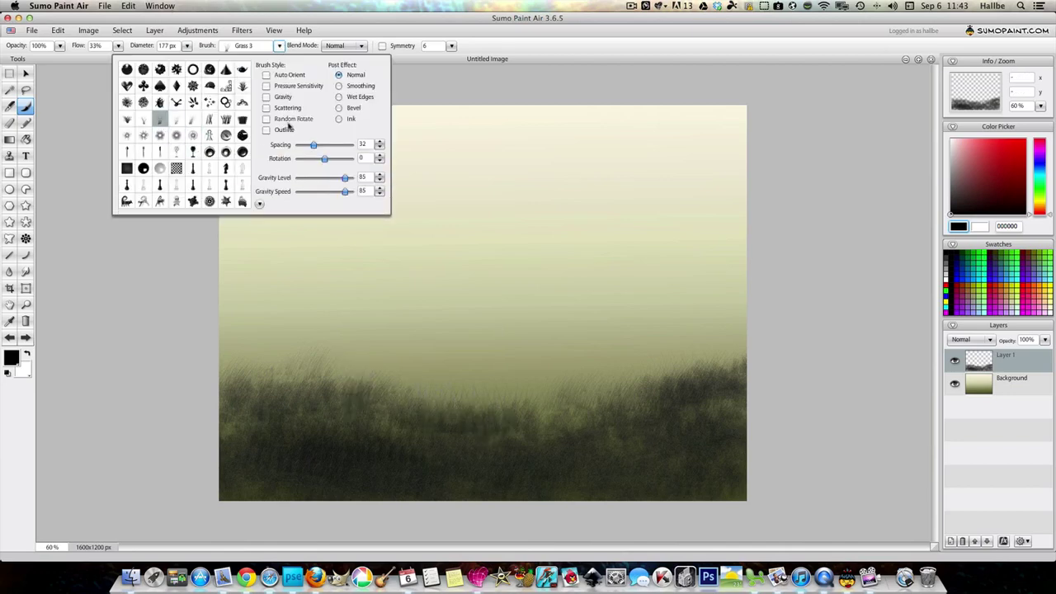
pyautogui.click(188, 46)
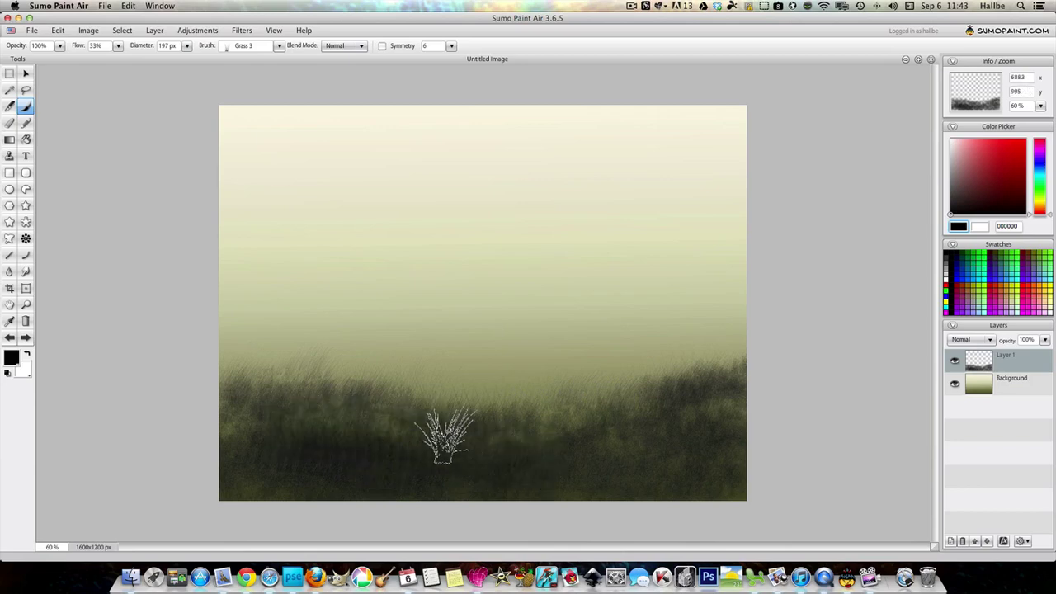
pyautogui.click(280, 46)
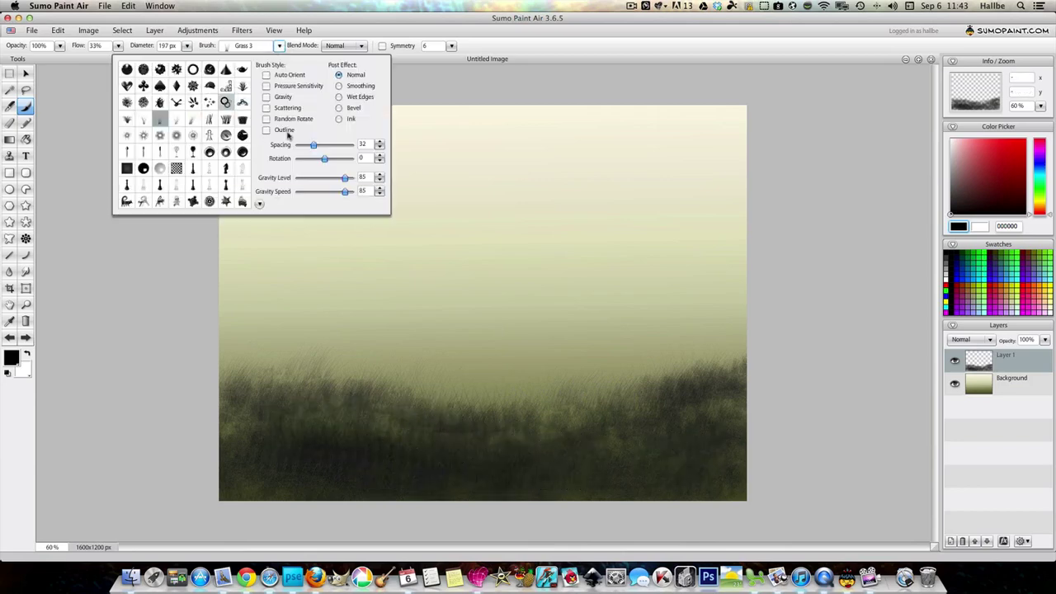
pyautogui.click(247, 424)
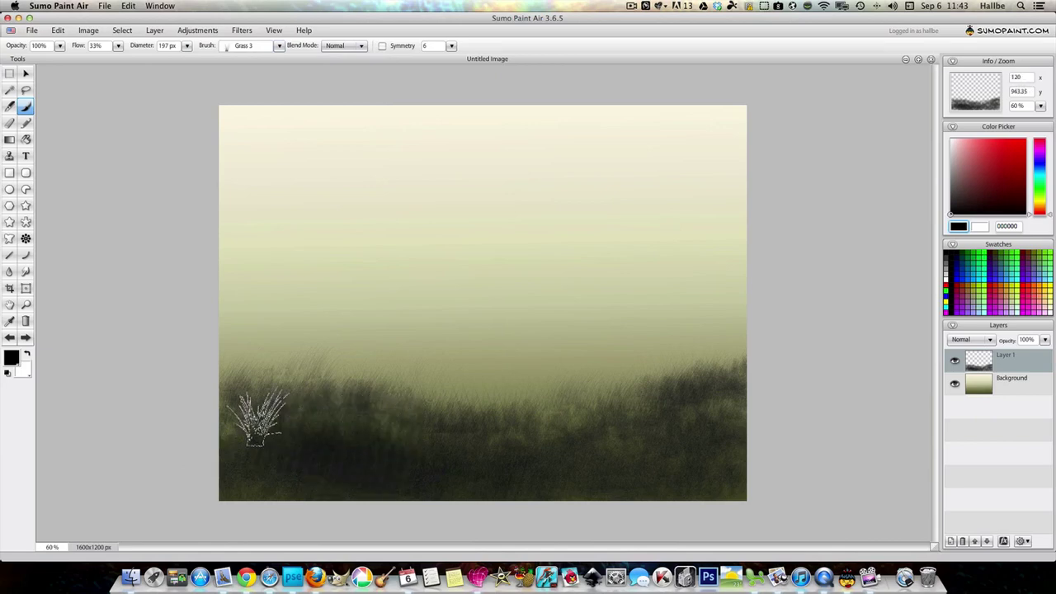
pyautogui.moveTo(627, 400)
pyautogui.mouseDown()
pyautogui.moveTo(687, 376)
pyautogui.moveTo(671, 396)
pyautogui.mouseUp()
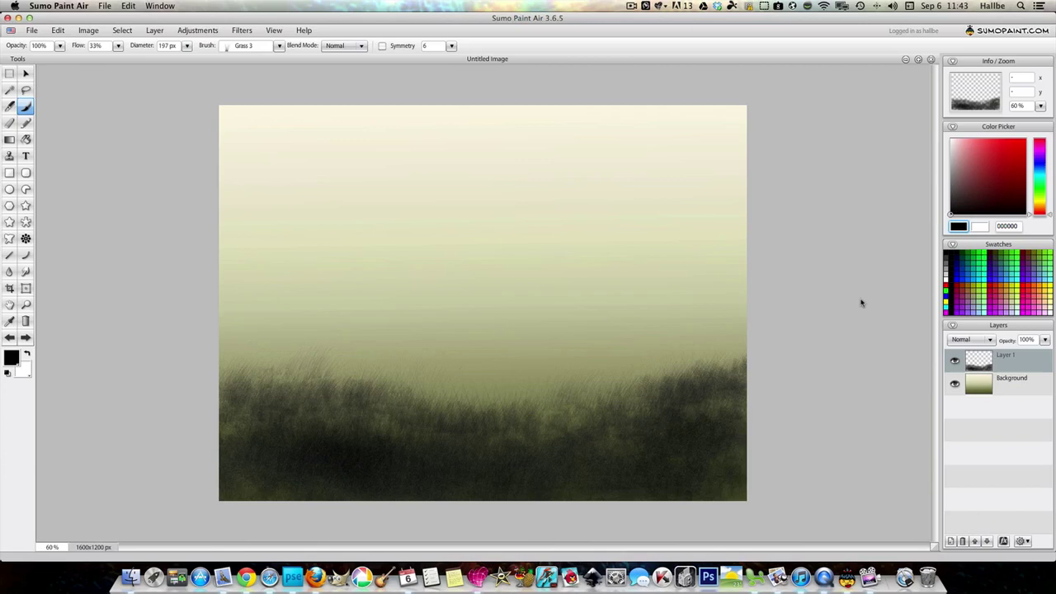
# Step: Raise the grass brightness to 21 with Brightness/Contrast
pyautogui.click(194, 30)
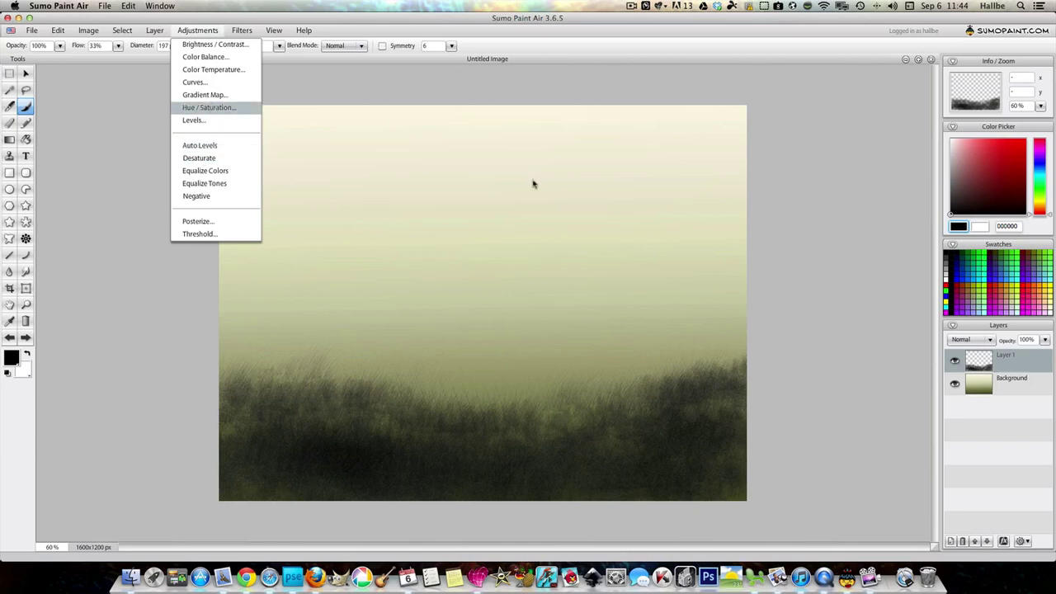
pyautogui.moveTo(527, 320); pyautogui.dragTo(534, 322)
pyautogui.click(529, 336)
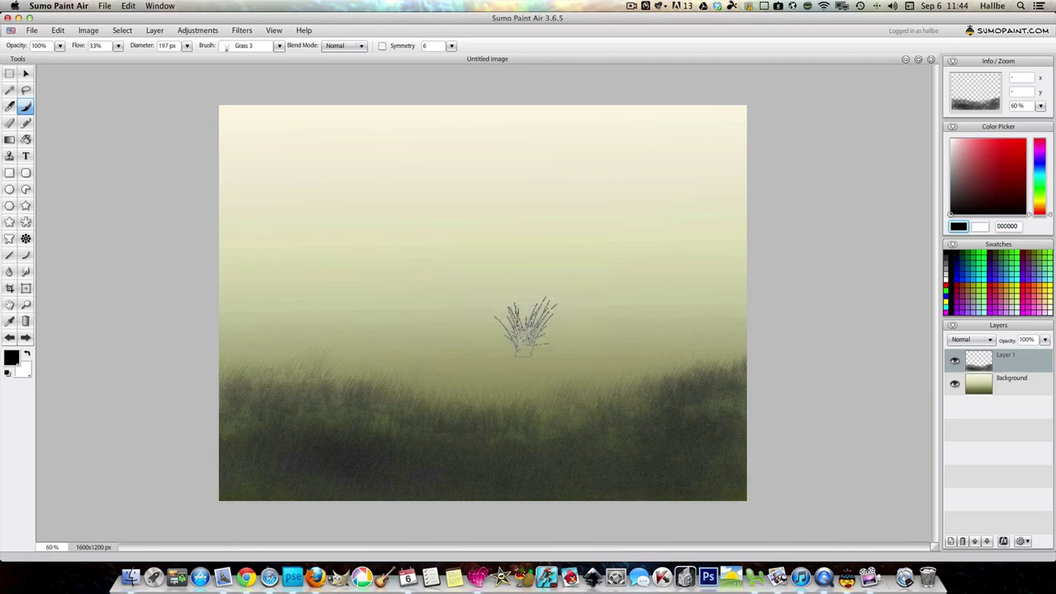
# Step: Colorize the grass an olive green at low saturation in Hue/Saturation
pyautogui.click(181, 33)
pyautogui.click(215, 108)
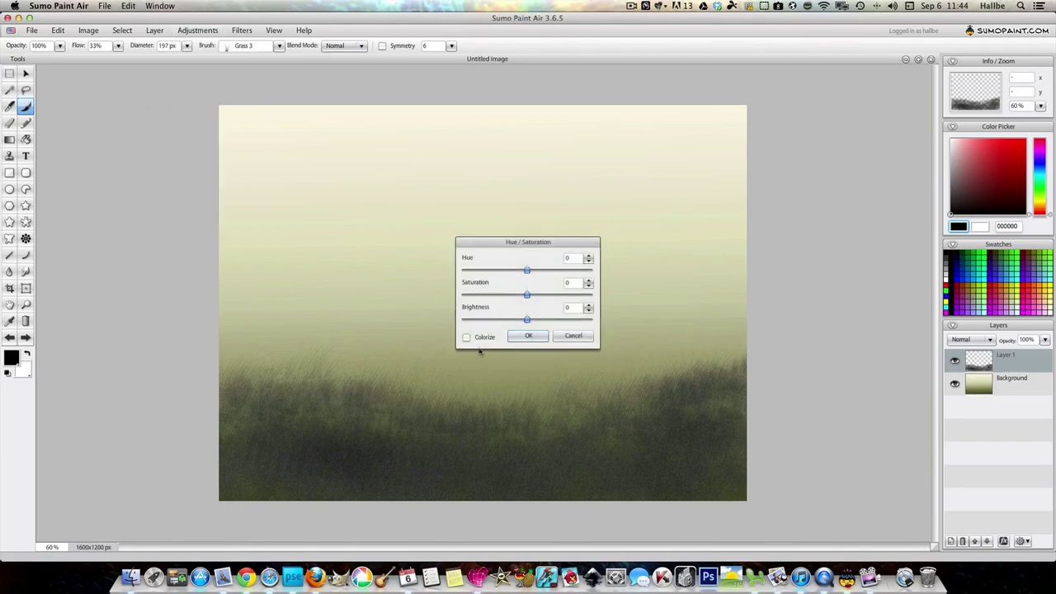
pyautogui.click(467, 338)
pyautogui.moveTo(473, 273)
pyautogui.mouseDown()
pyautogui.moveTo(546, 301)
pyautogui.moveTo(483, 273)
pyautogui.mouseUp()
# Step: Apply the olive tint and duplicate Layer 1 into a horizontally flipped Layer 1 copy
pyautogui.click(526, 334)
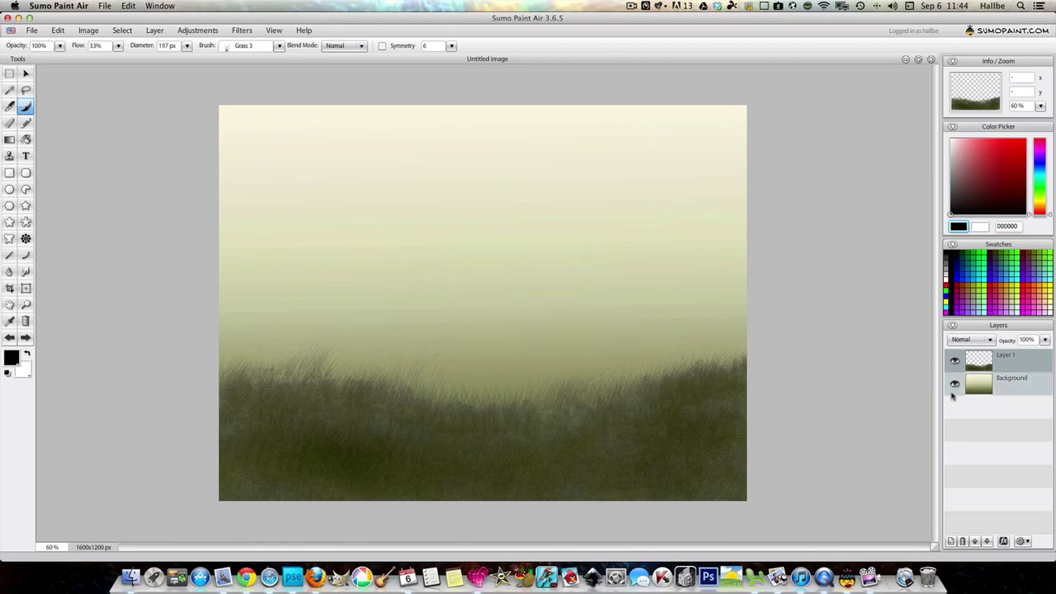
pyautogui.rightClick(988, 366)
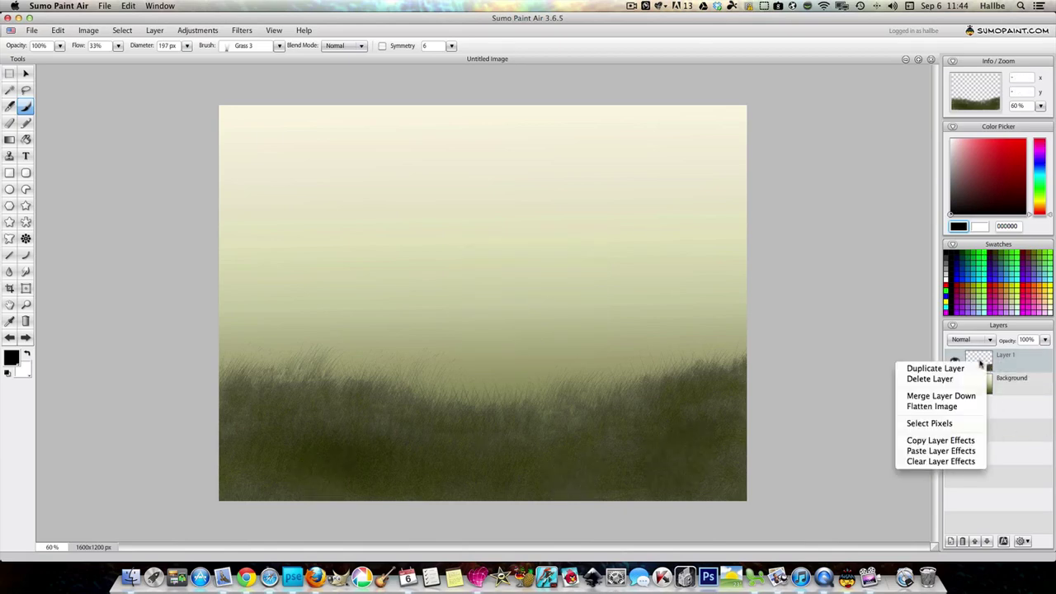
pyautogui.click(924, 367)
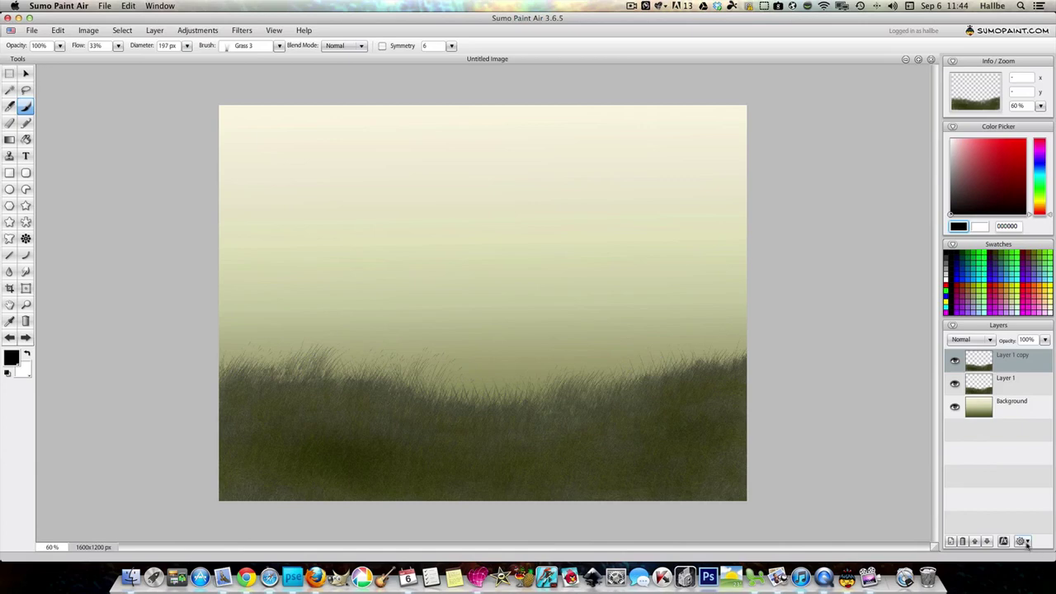
pyautogui.click(1023, 541)
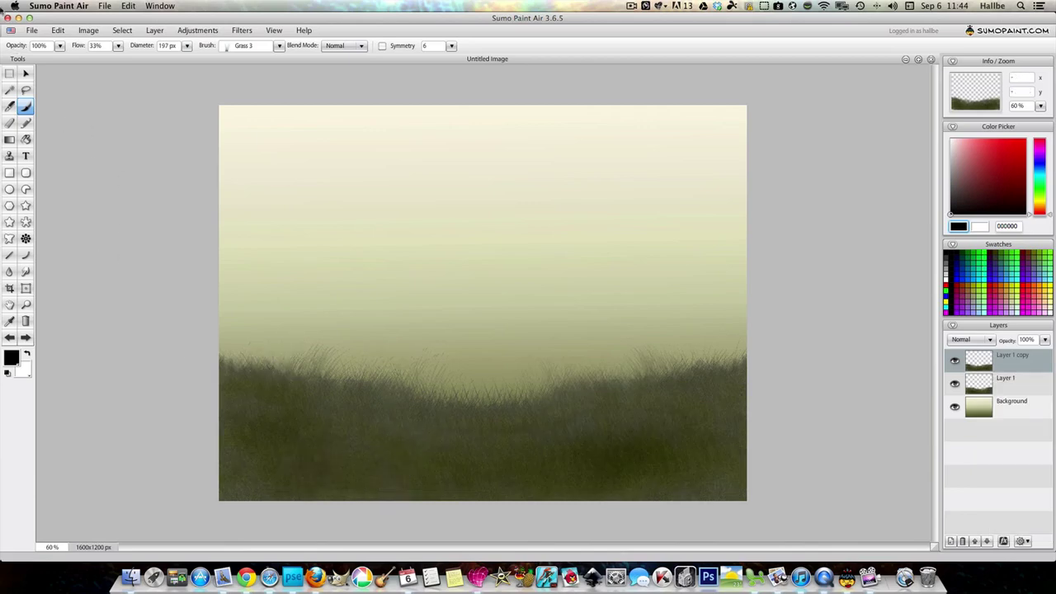
pyautogui.click(25, 74)
# Step: Free-transform Layer 1, stretching the grass taller upward and nudging it slightly
pyautogui.click(1005, 378)
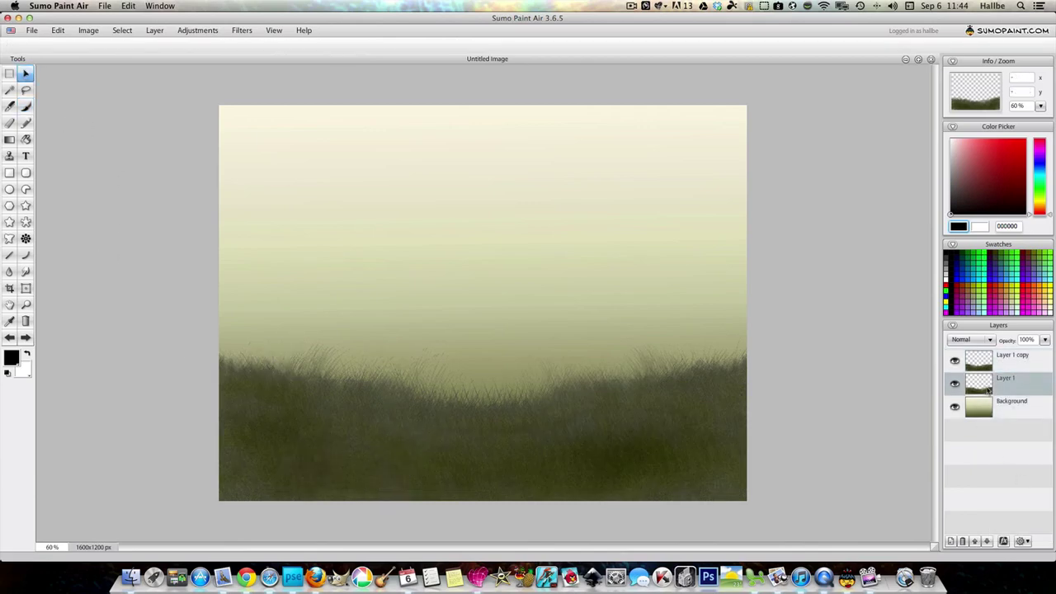
pyautogui.rightClick(257, 349)
pyautogui.click(325, 352)
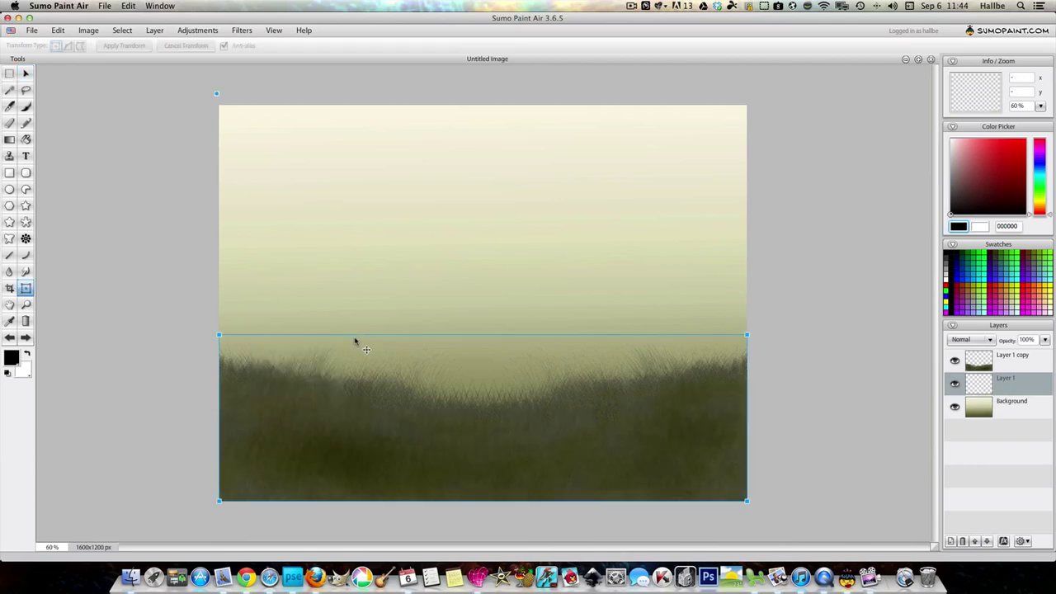
pyautogui.moveTo(219, 335); pyautogui.dragTo(217, 307)
pyautogui.moveTo(268, 350); pyautogui.dragTo(264, 345)
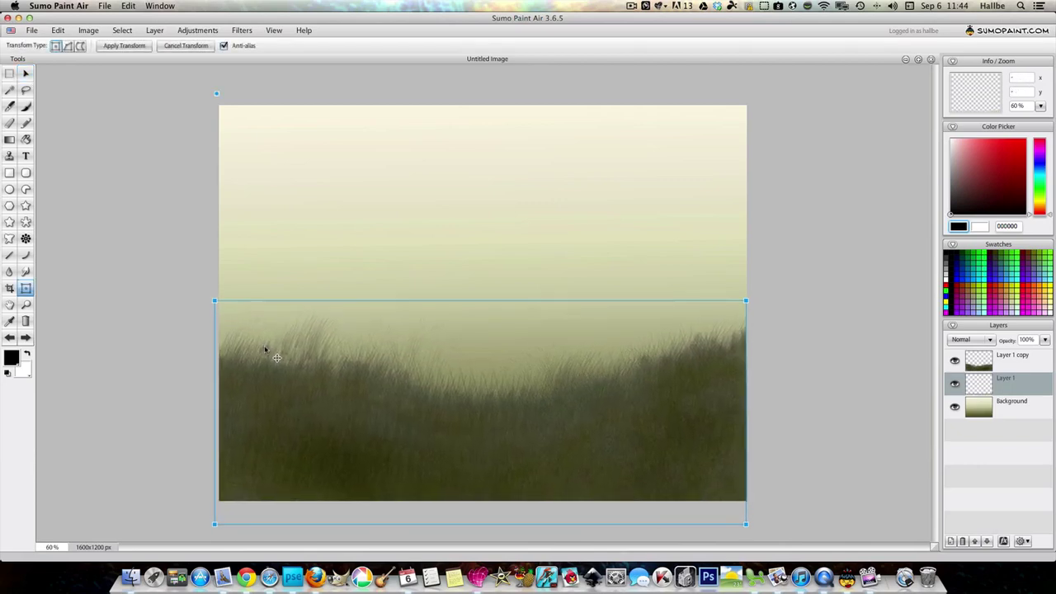
# Step: Merge Layer 1 copy down into Layer 1
pyautogui.click(982, 356)
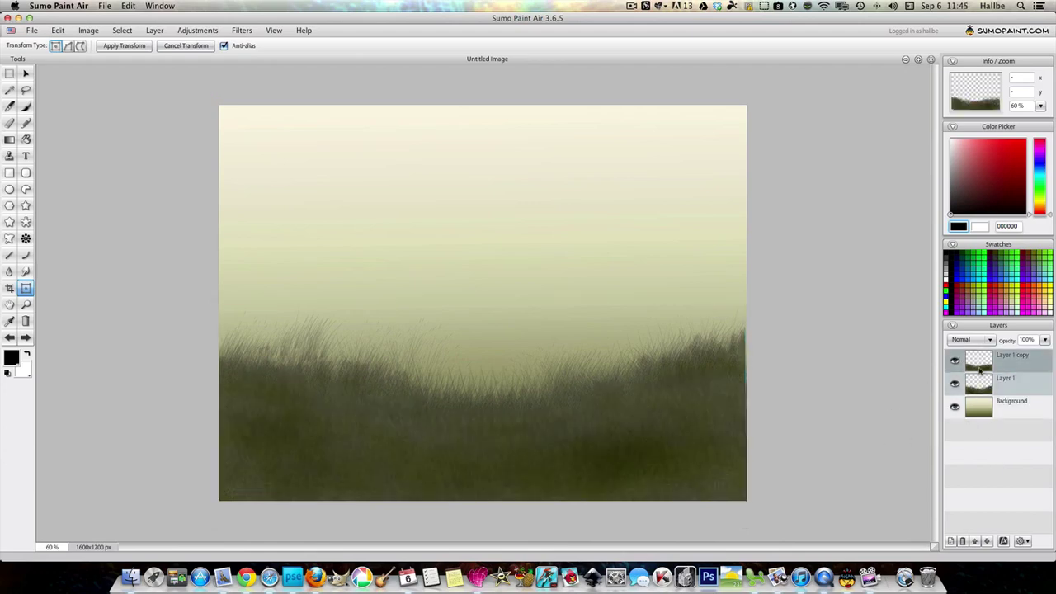
pyautogui.rightClick(994, 403)
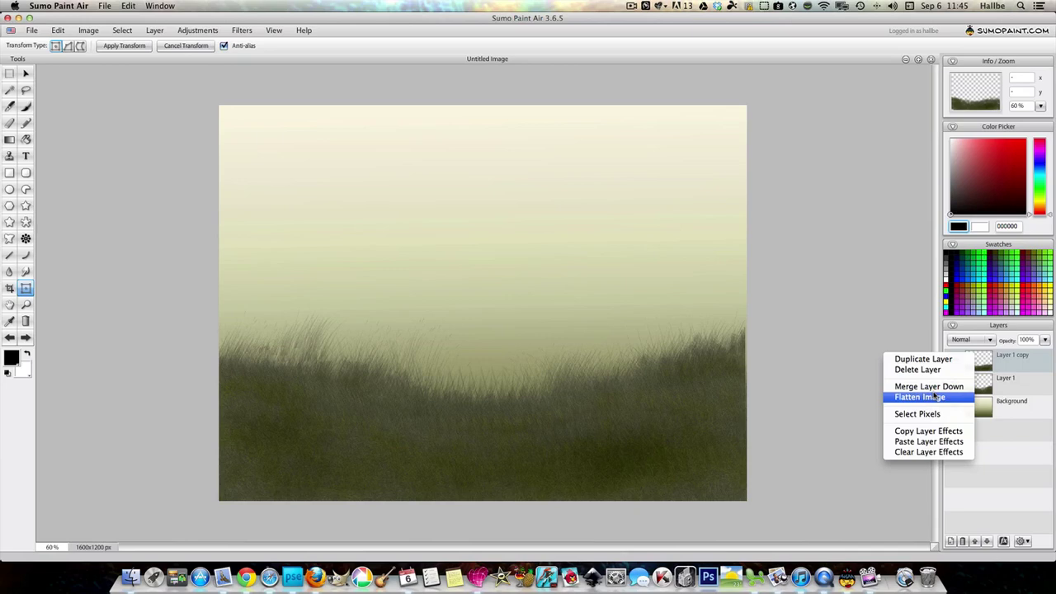
pyautogui.click(790, 406)
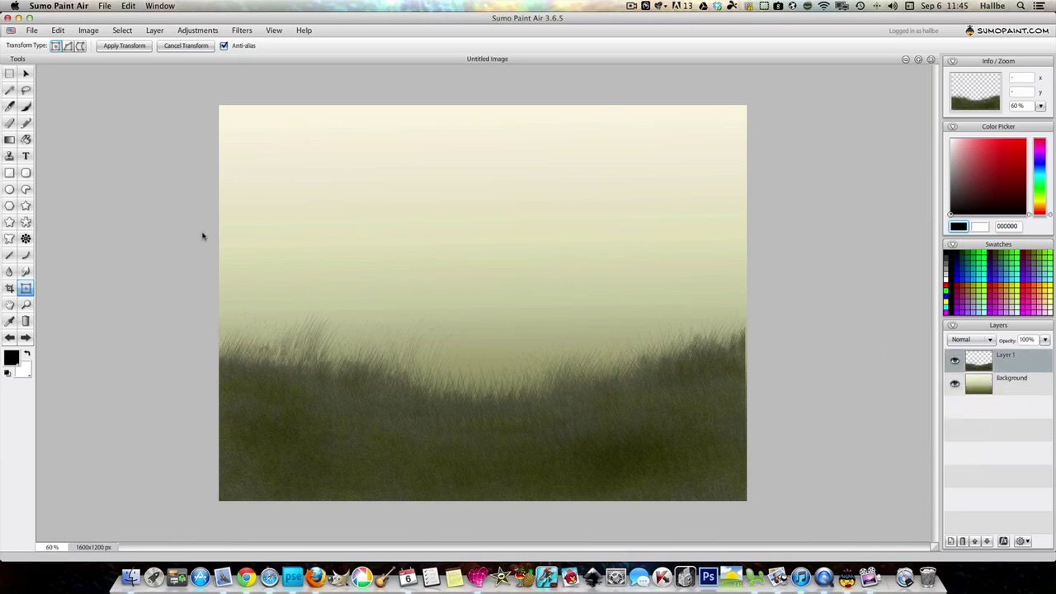
pyautogui.click(241, 30)
pyautogui.moveTo(257, 158)
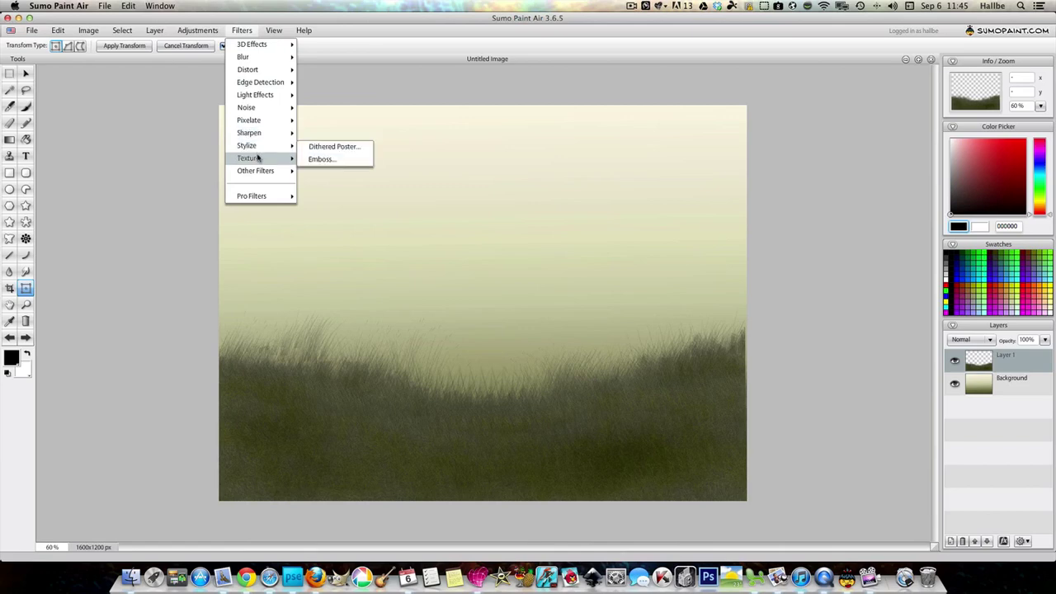
pyautogui.click(330, 159)
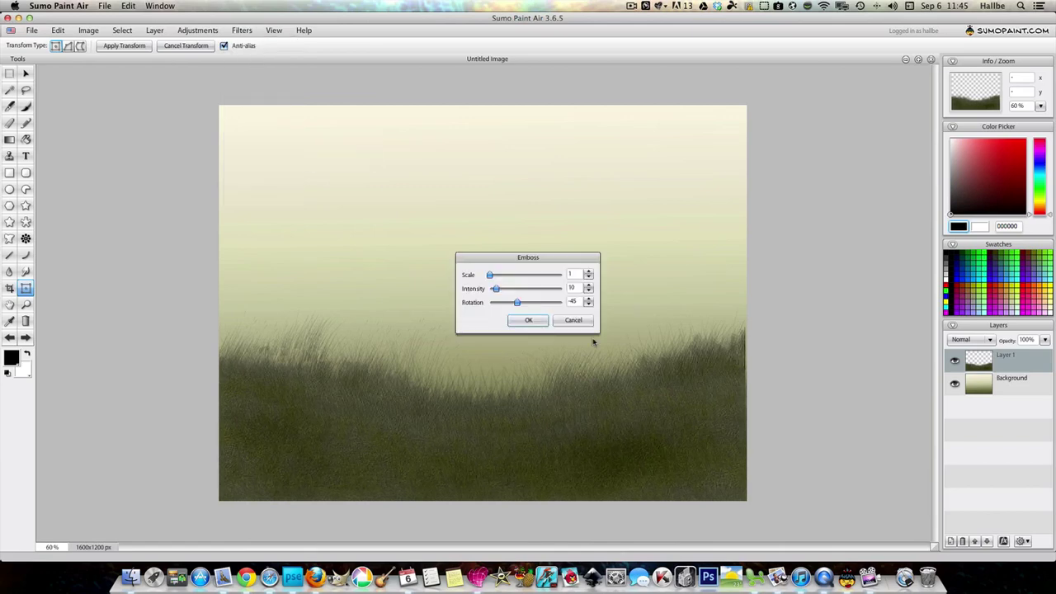
pyautogui.moveTo(498, 289); pyautogui.dragTo(503, 289)
pyautogui.click(573, 320)
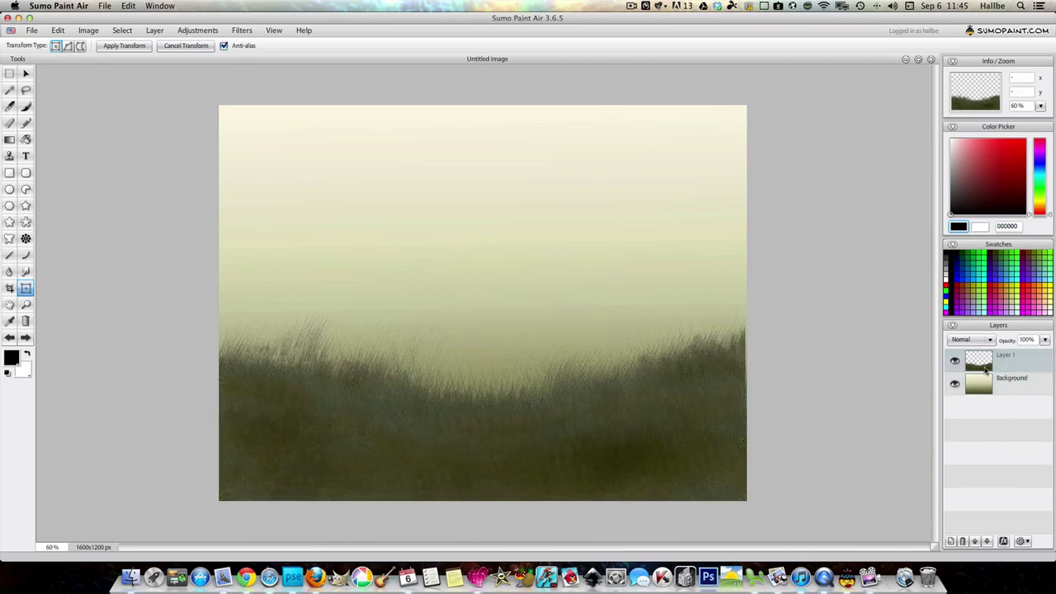
# Step: Boost grass saturation to 90 and warm the hue toward yellow-olive via Hue/Saturation
pyautogui.click(211, 33)
pyautogui.click(208, 107)
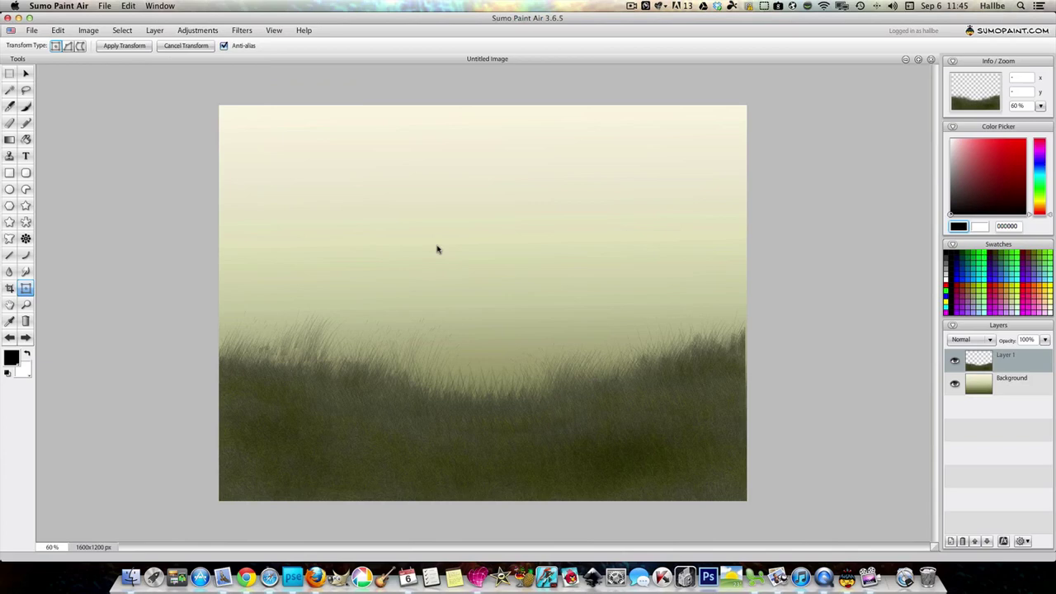
pyautogui.moveTo(526, 295); pyautogui.dragTo(586, 295)
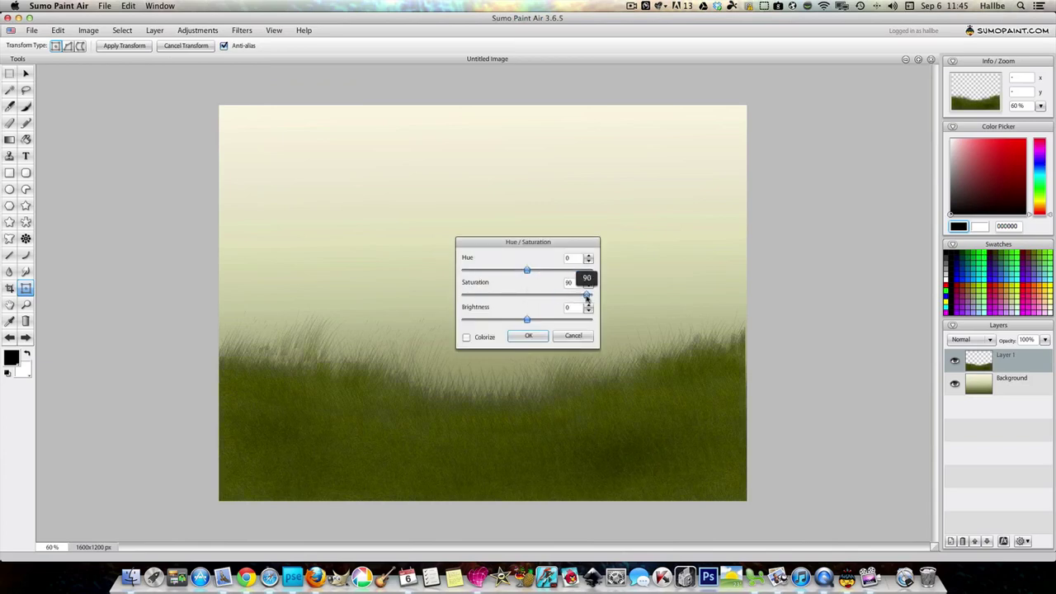
pyautogui.moveTo(526, 270); pyautogui.dragTo(523, 272)
pyautogui.click(530, 336)
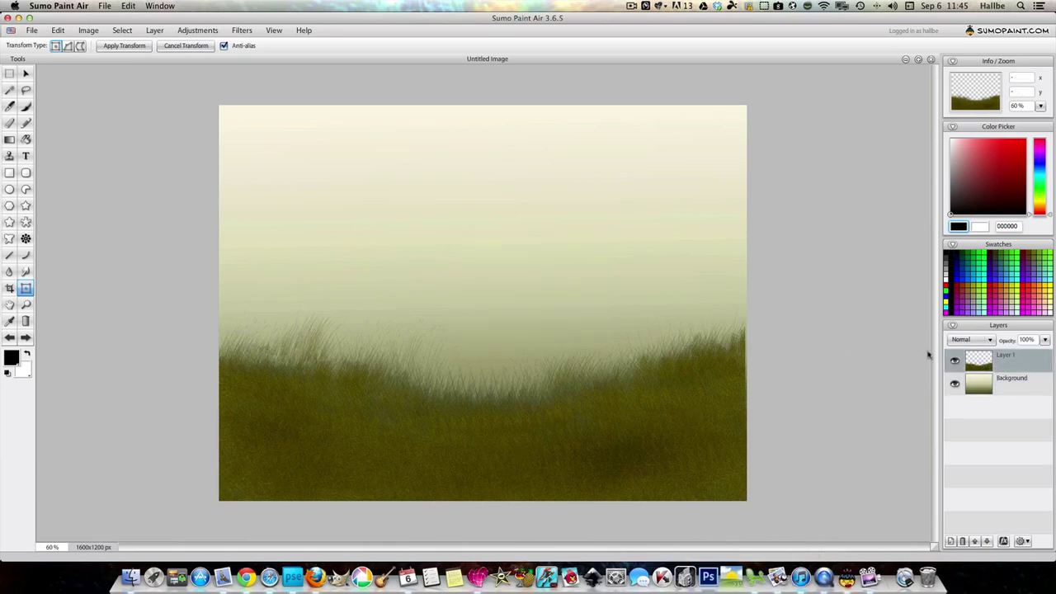
# Step: Duplicate the grass layer, then lower and widen the copy to thicken the foreground grass
pyautogui.rightClick(979, 364)
pyautogui.click(957, 363)
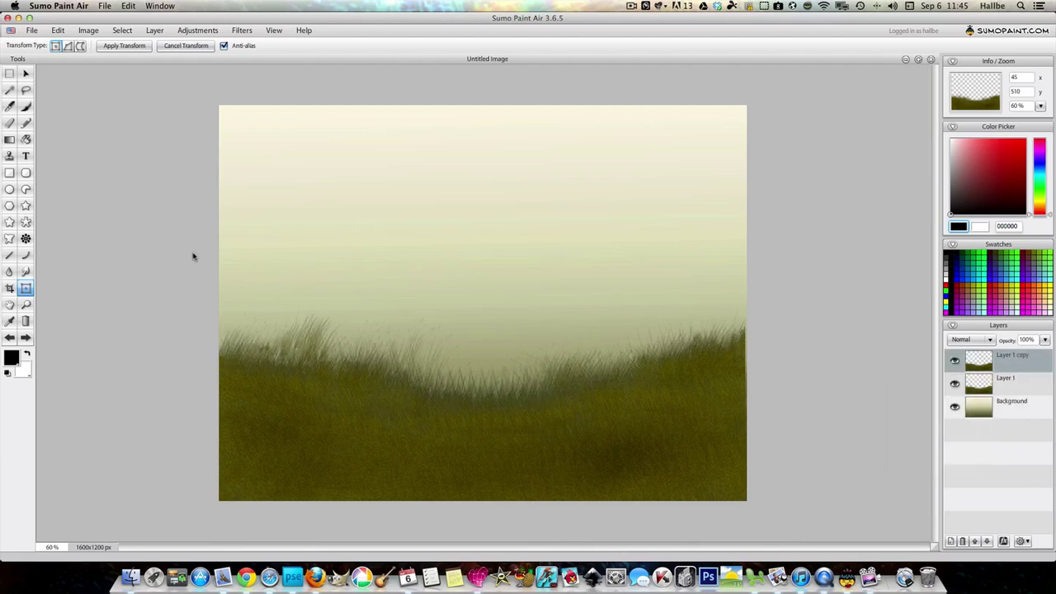
pyautogui.click(25, 73)
pyautogui.rightClick(371, 398)
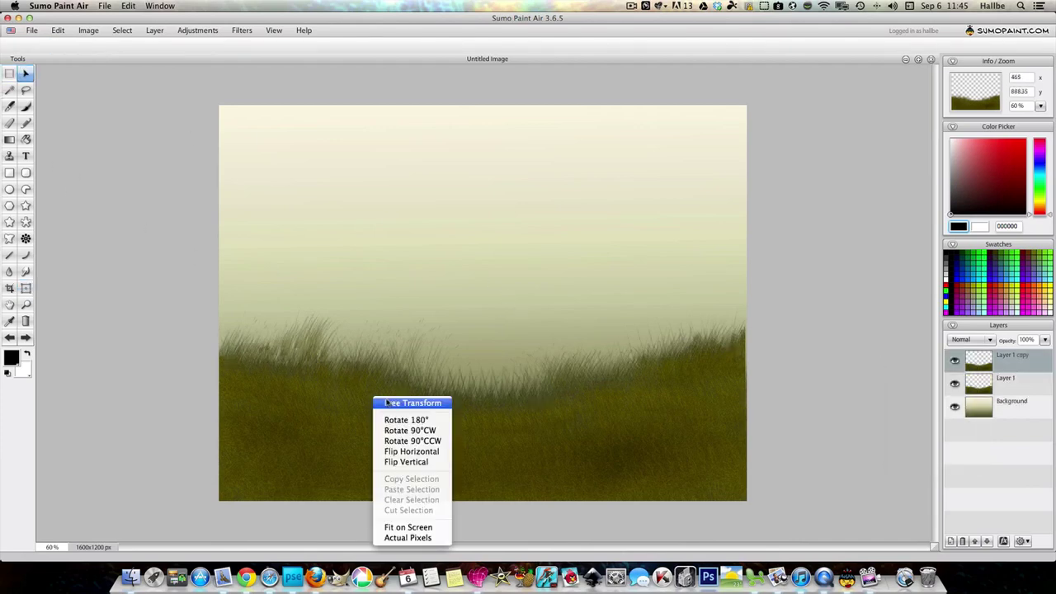
pyautogui.click(514, 308)
pyautogui.press('super+t')
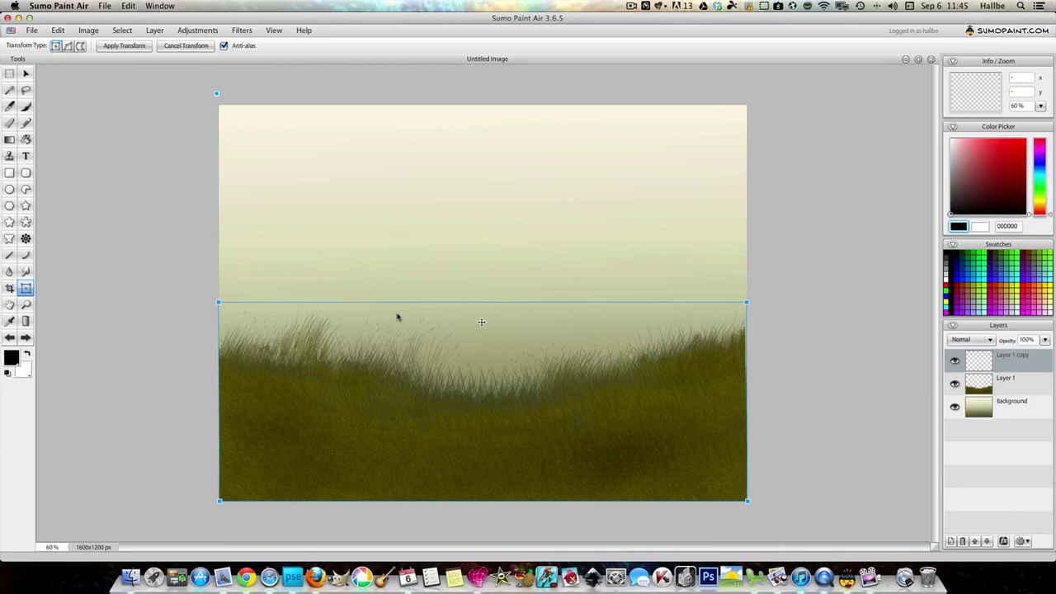
pyautogui.moveTo(221, 307); pyautogui.dragTo(334, 429)
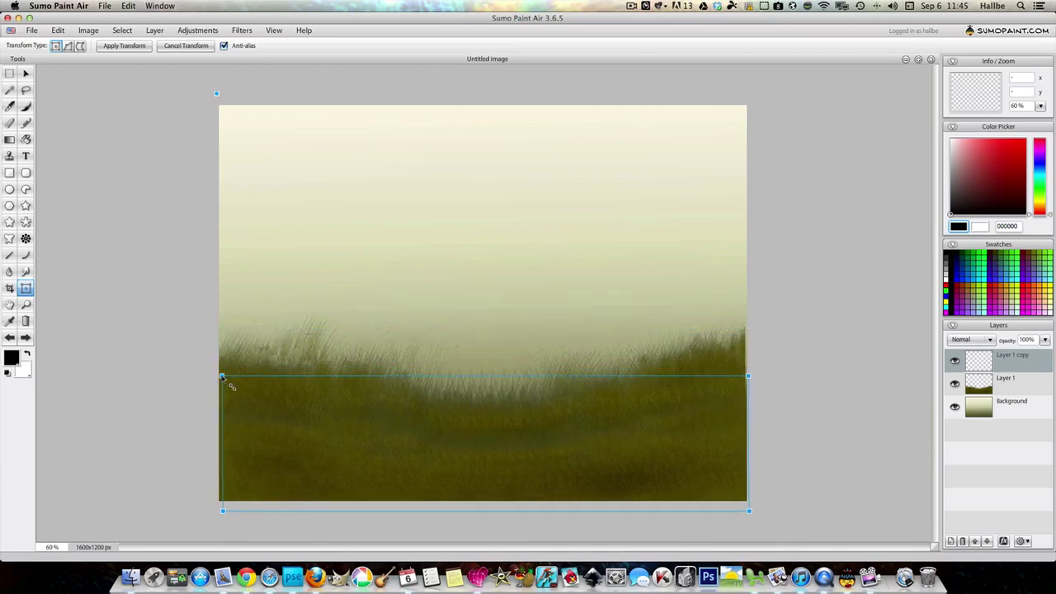
pyautogui.moveTo(232, 387); pyautogui.dragTo(762, 359)
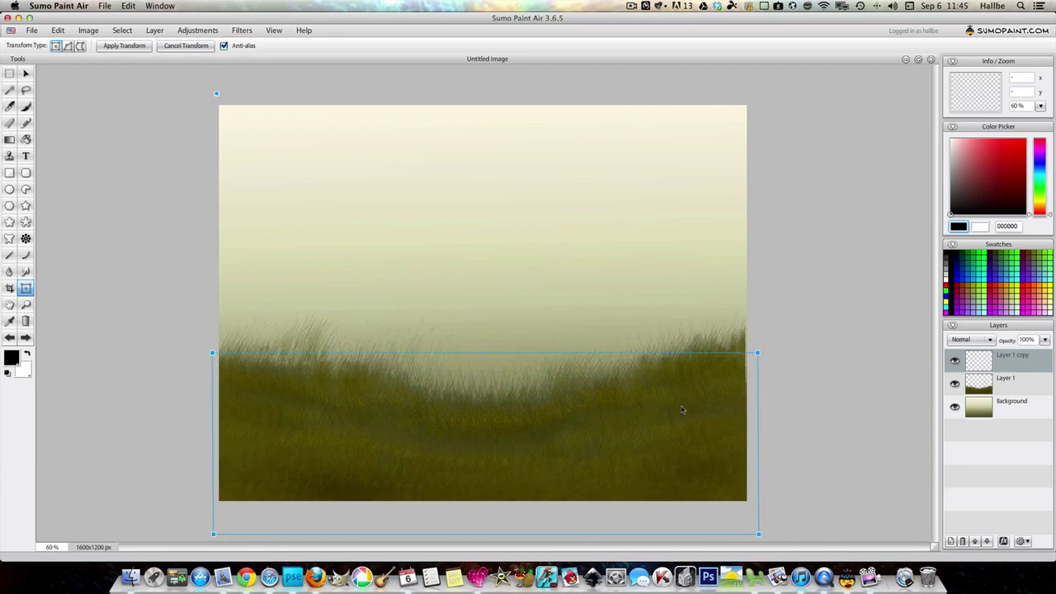
pyautogui.moveTo(652, 470); pyautogui.dragTo(647, 446)
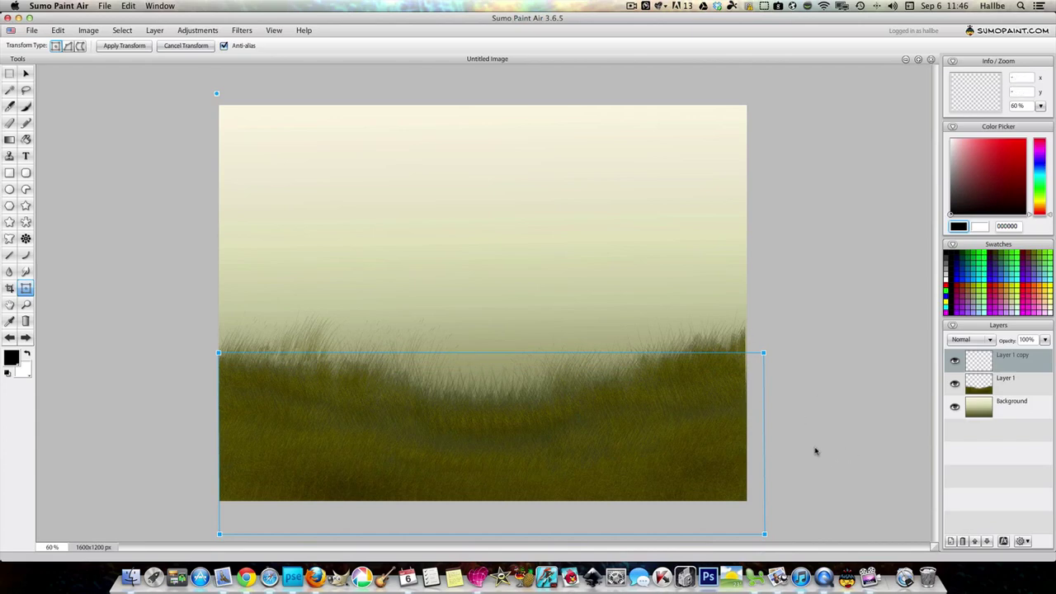
pyautogui.click(982, 393)
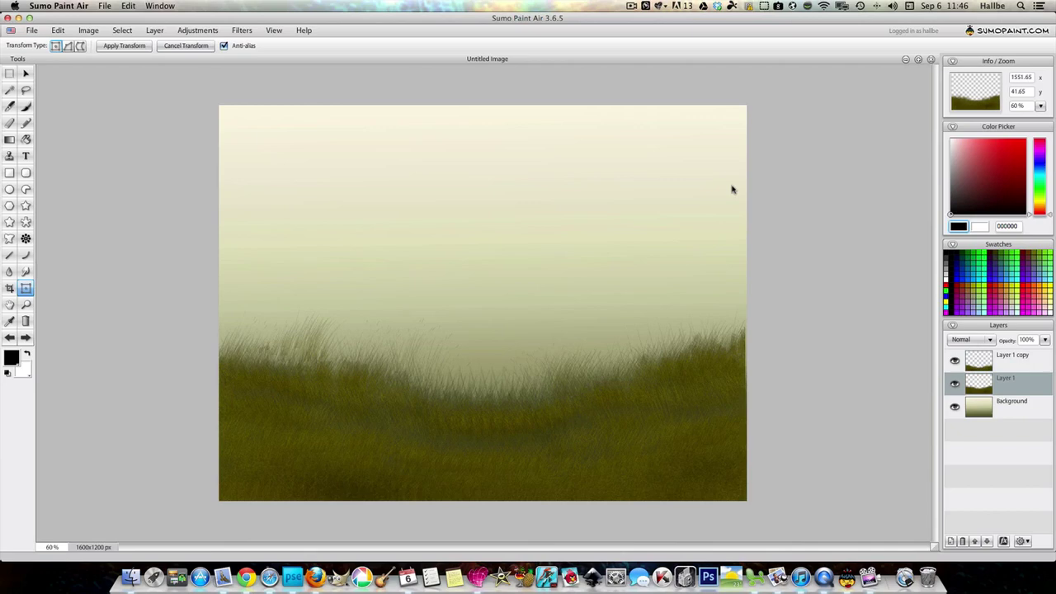
# Step: Add a new layer and set up the Basic Brushes 2 Tree 1 brush at 100% flow, 512 px
pyautogui.click(981, 362)
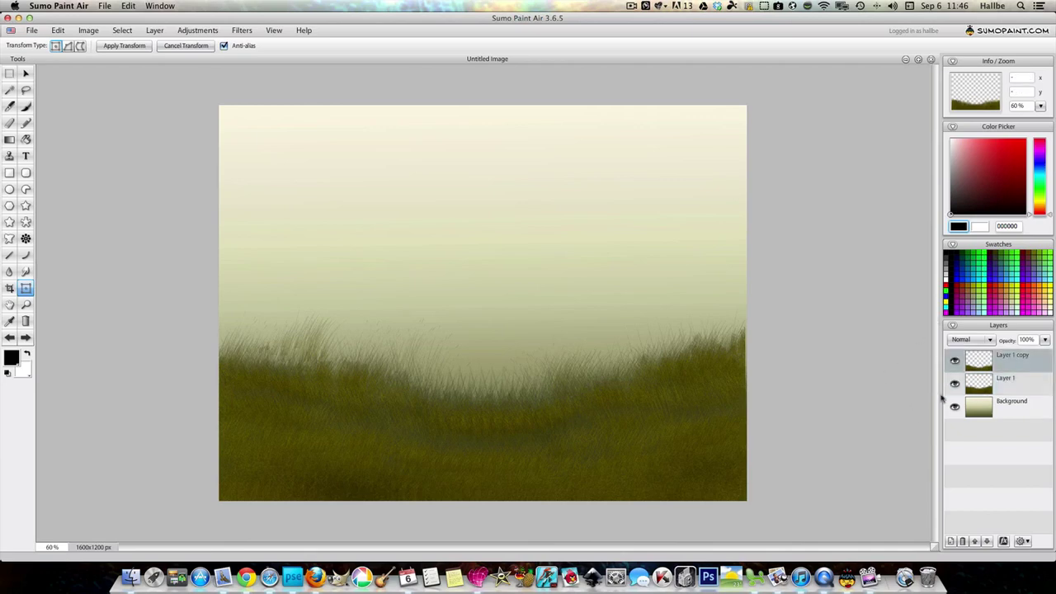
pyautogui.click(950, 541)
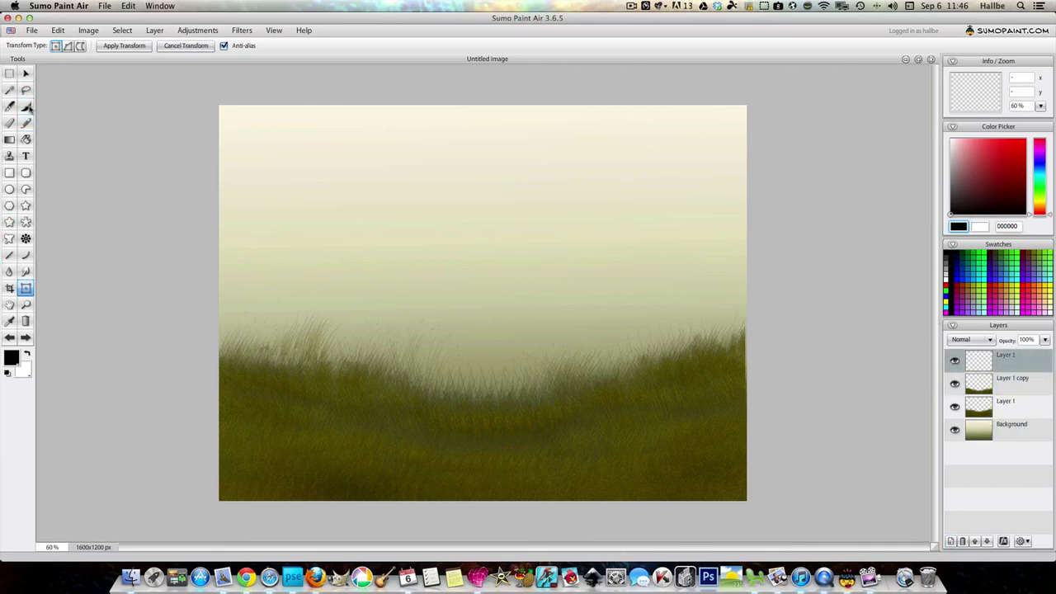
pyautogui.click(28, 107)
pyautogui.click(278, 45)
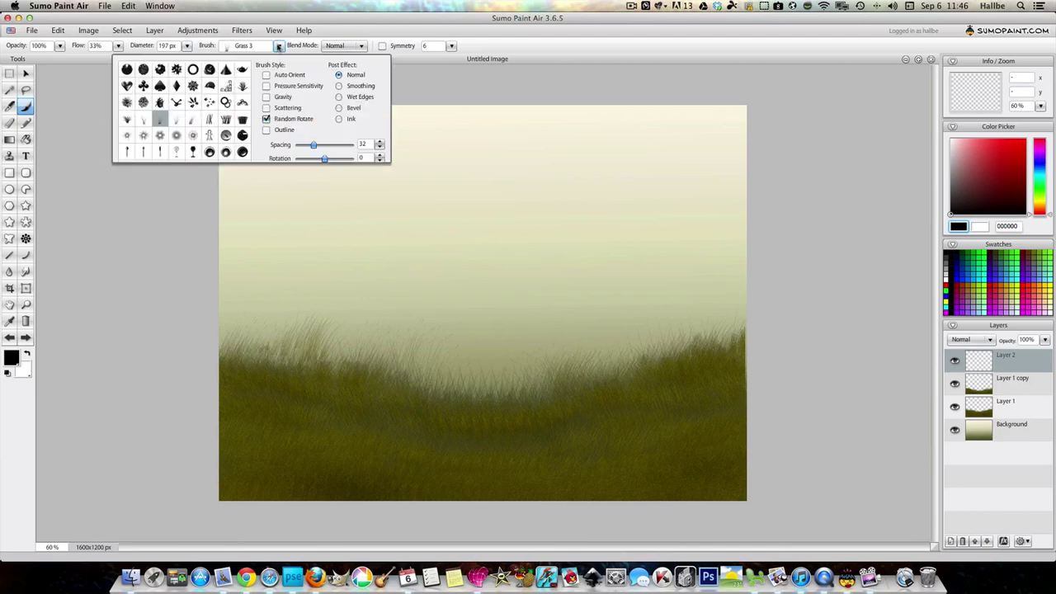
pyautogui.click(259, 203)
pyautogui.click(247, 230)
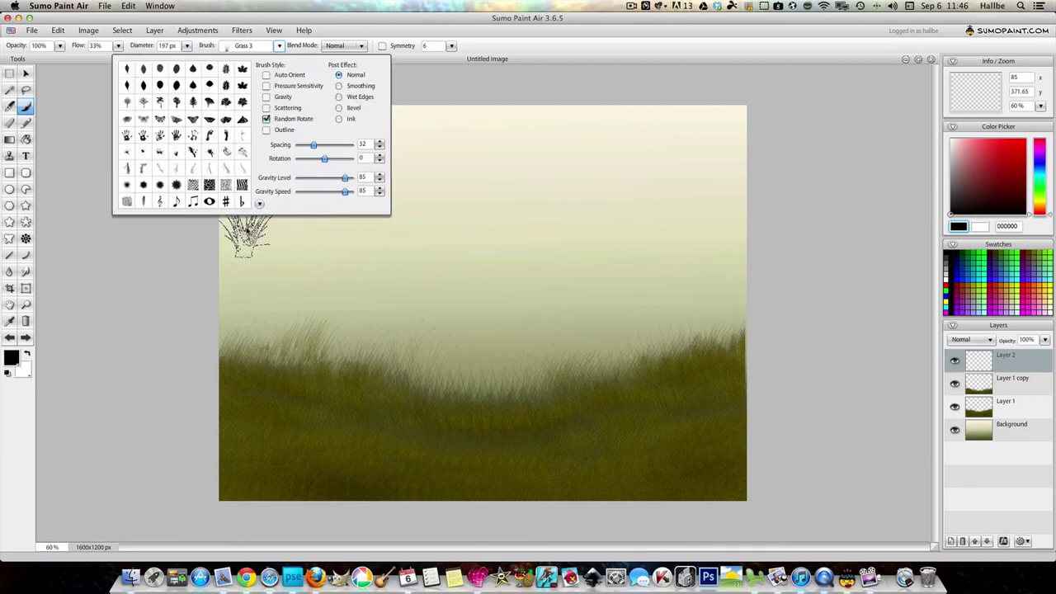
pyautogui.click(126, 101)
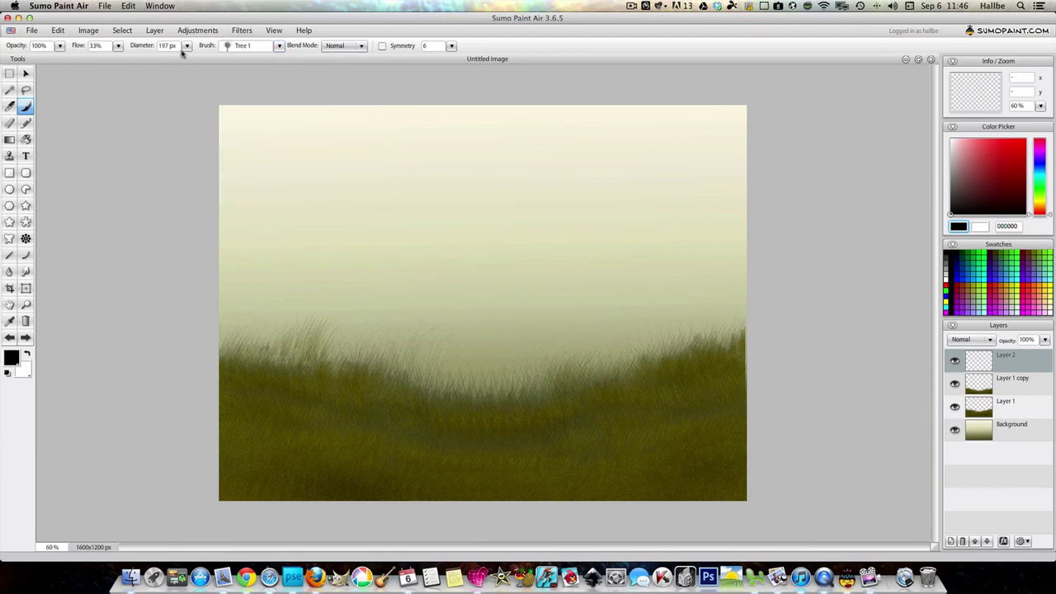
pyautogui.click(118, 45)
pyautogui.moveTo(97, 60); pyautogui.dragTo(200, 59)
pyautogui.click(187, 46)
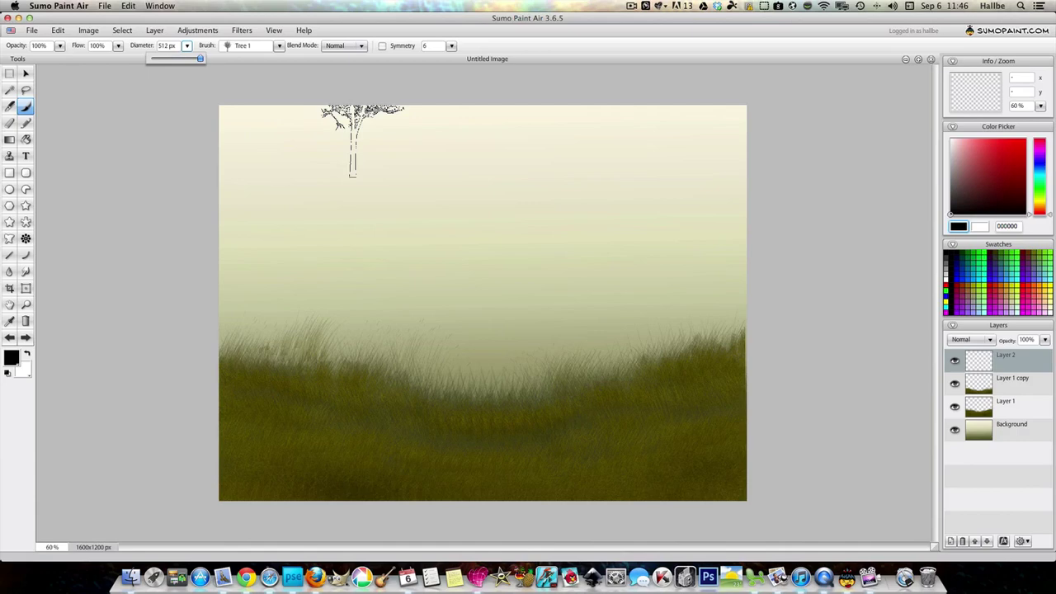
# Step: Stamp an upright black tree at the hill's centre, with Random Rotate turned off
pyautogui.click(476, 316)
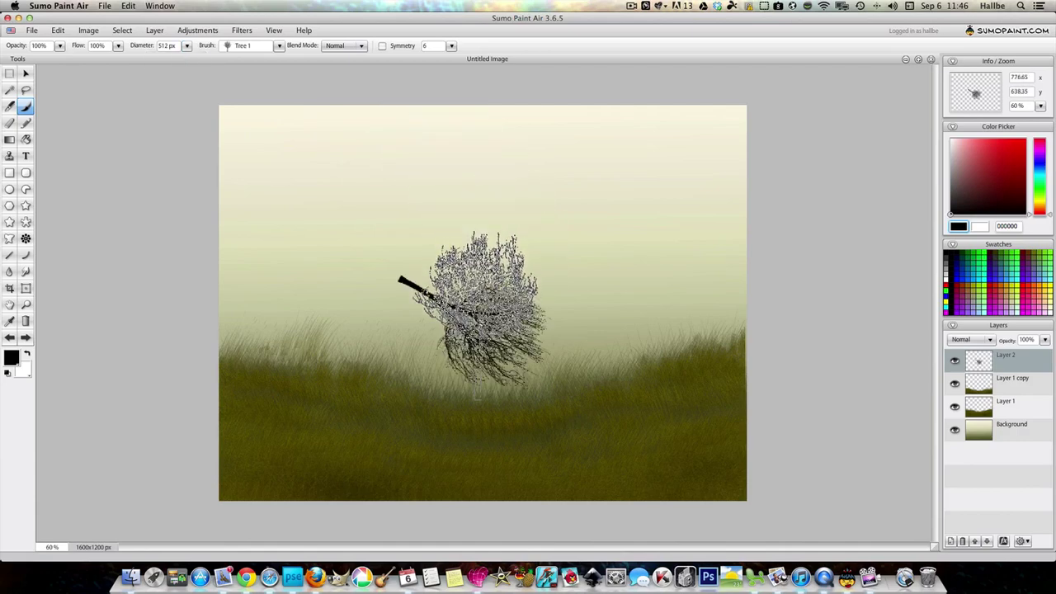
pyautogui.click(8, 339)
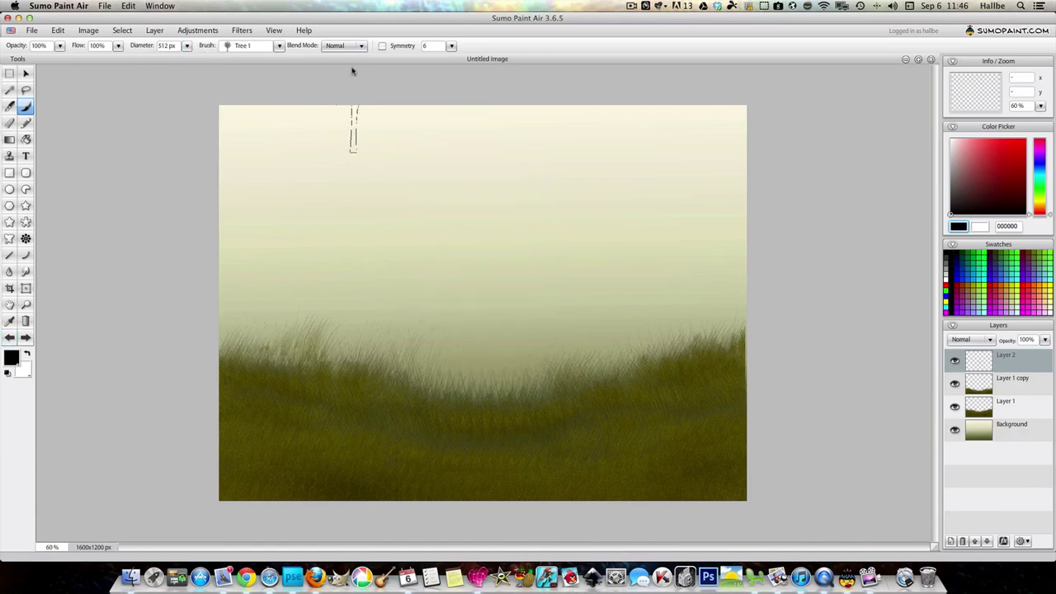
pyautogui.click(279, 45)
pyautogui.click(265, 118)
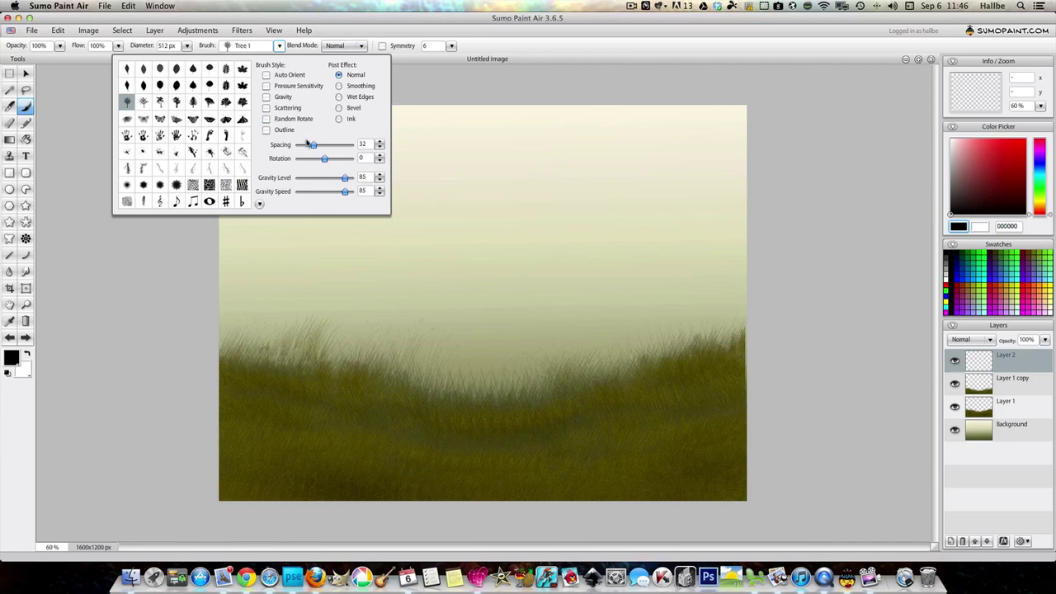
pyautogui.click(853, 207)
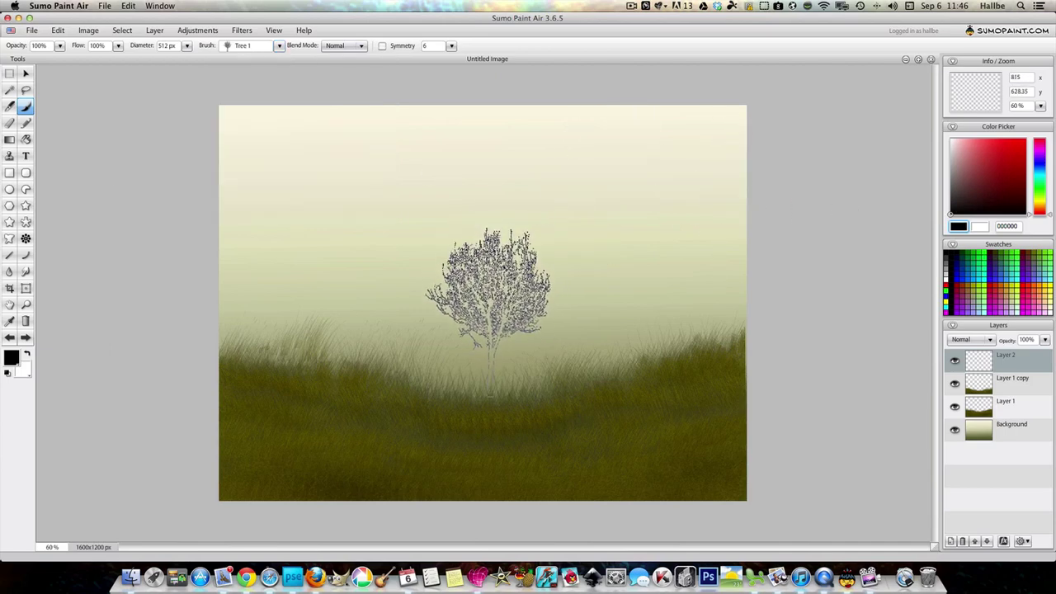
pyautogui.click(480, 315)
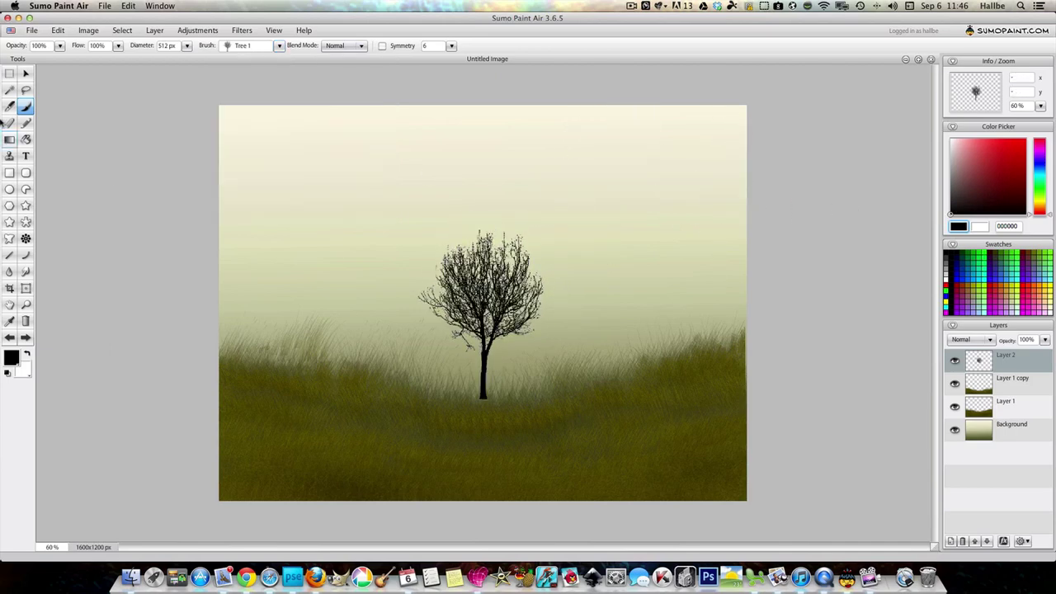
pyautogui.click(26, 74)
# Step: Enlarge the tree with Free Transform, nudge it up, and move Layer 2 below the grass layers
pyautogui.rightClick(460, 273)
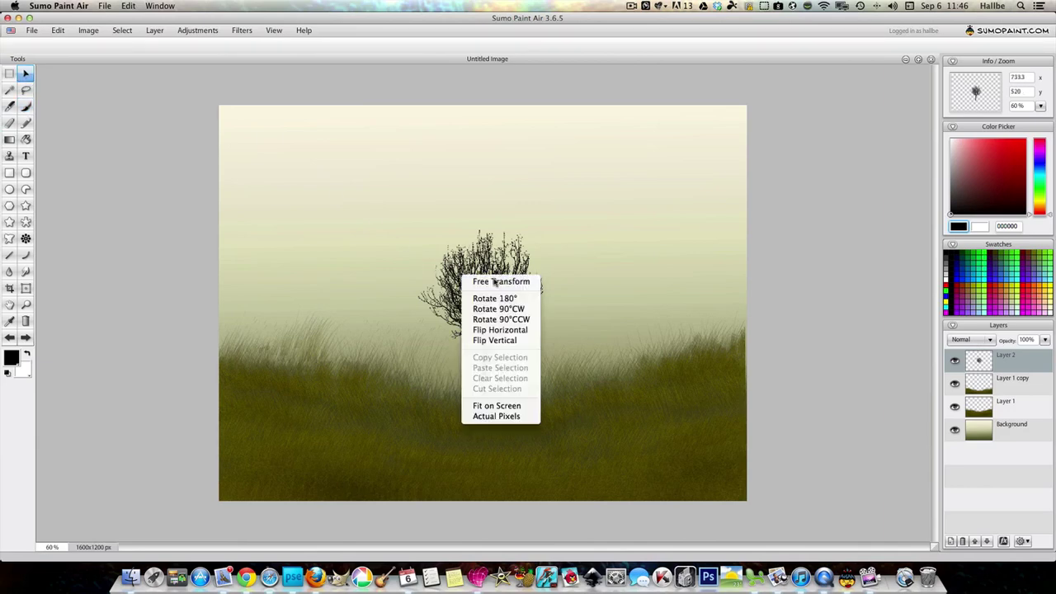
pyautogui.click(490, 278)
pyautogui.moveTo(542, 232); pyautogui.dragTo(596, 160)
pyautogui.moveTo(484, 324); pyautogui.dragTo(493, 274)
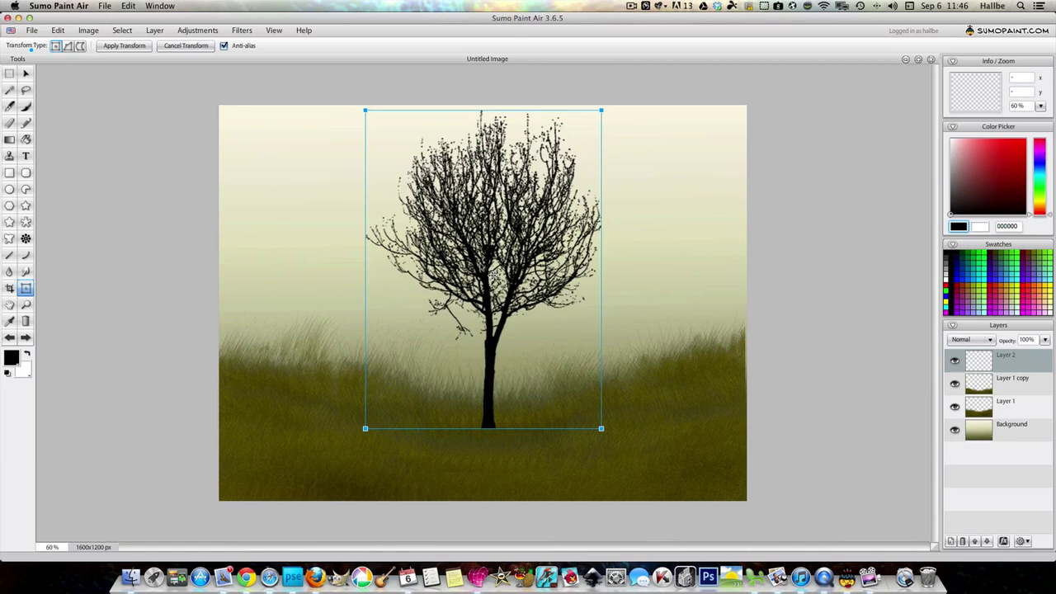
pyautogui.moveTo(993, 404)
pyautogui.mouseDown()
pyautogui.moveTo(994, 363)
pyautogui.moveTo(994, 412)
pyautogui.mouseUp()
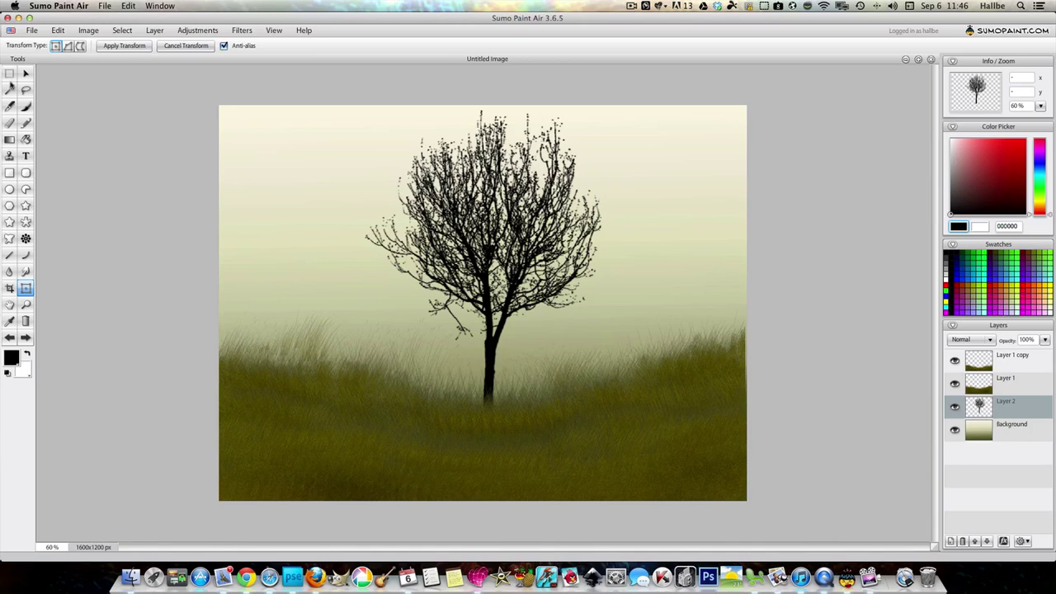
# Step: Apply a first Hue/Saturation brightness tweak to the tree
pyautogui.click(197, 29)
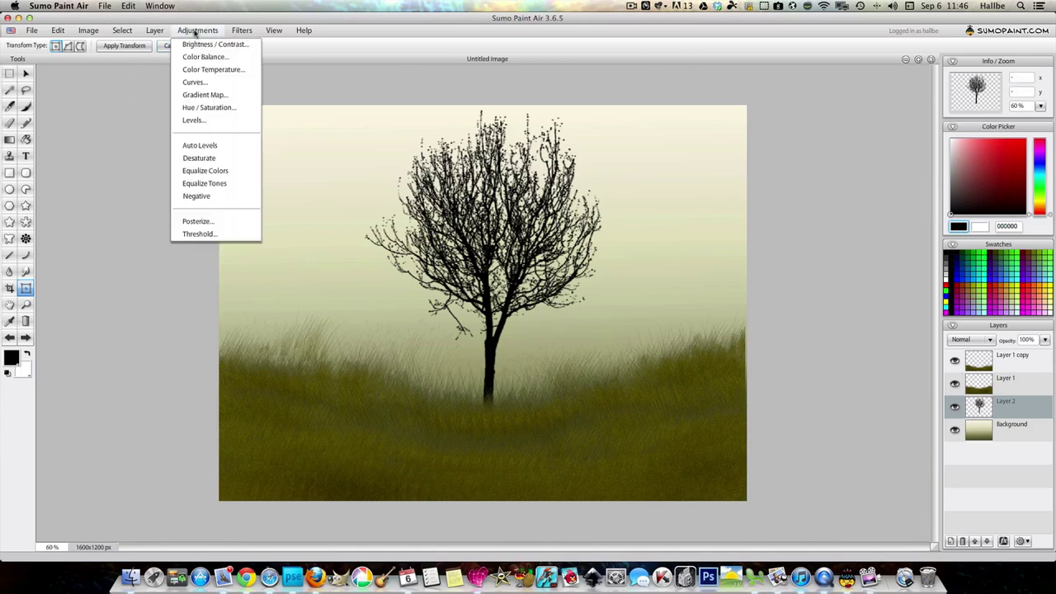
pyautogui.click(226, 109)
pyautogui.moveTo(530, 323); pyautogui.dragTo(551, 320)
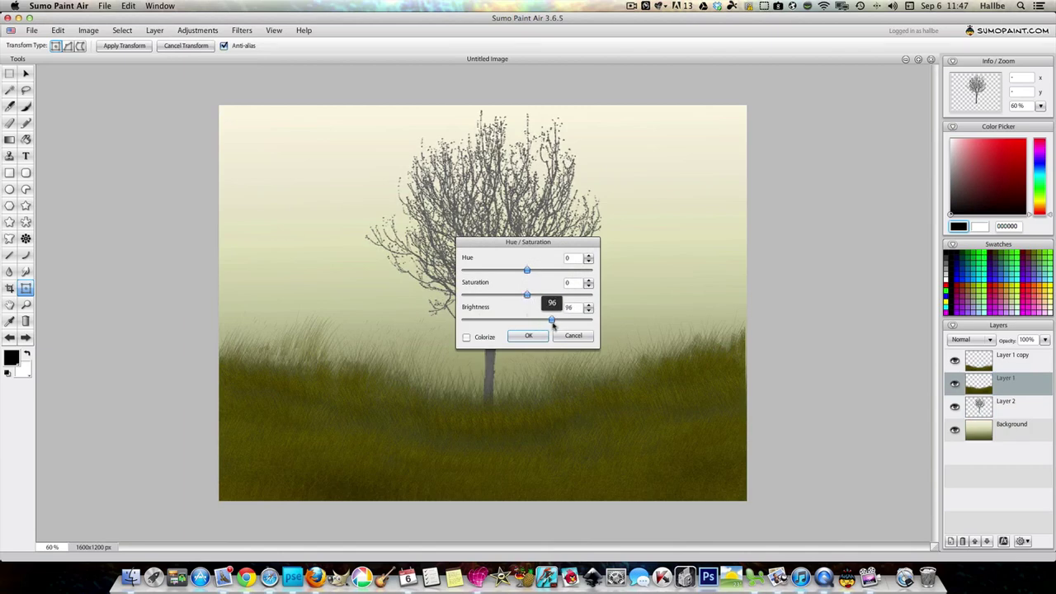
pyautogui.click(528, 335)
# Step: Colorize the tree deep brown with Hue -146 and Brightness -147
pyautogui.click(202, 33)
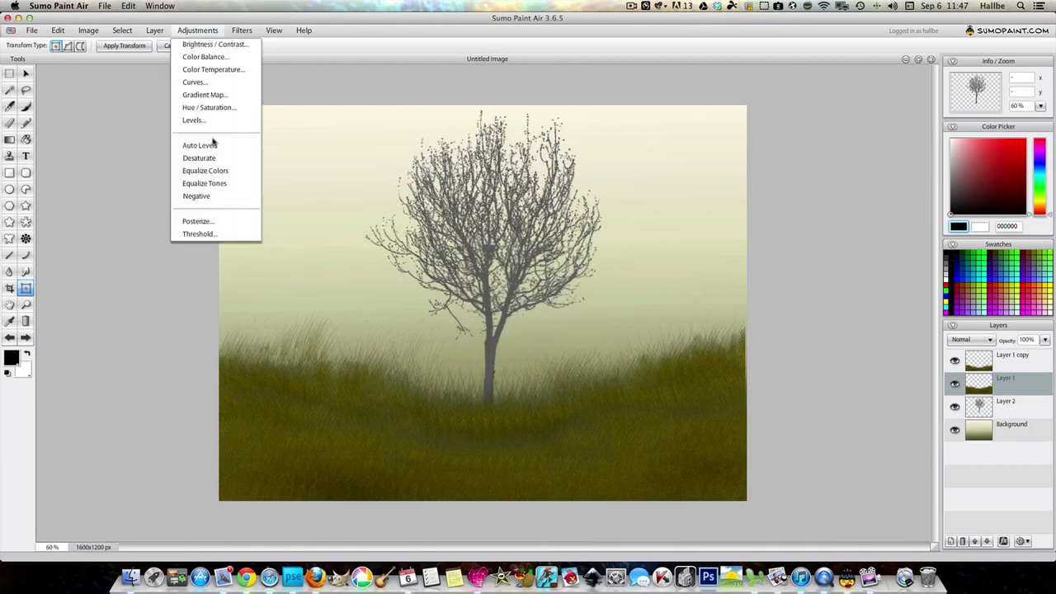
pyautogui.click(227, 110)
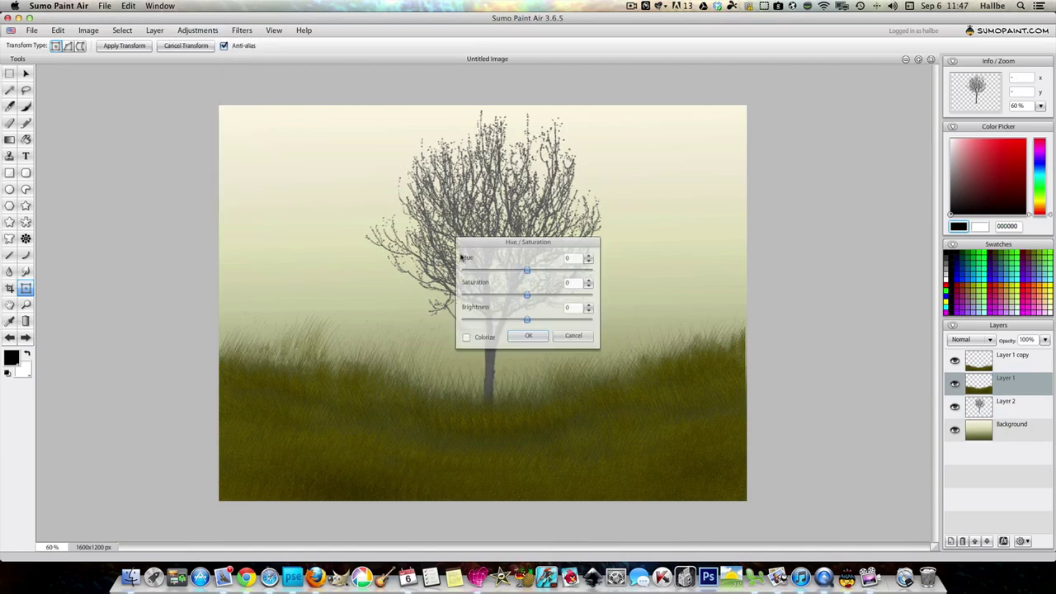
pyautogui.click(465, 336)
pyautogui.moveTo(528, 243); pyautogui.dragTo(736, 240)
pyautogui.moveTo(790, 289); pyautogui.dragTo(752, 291)
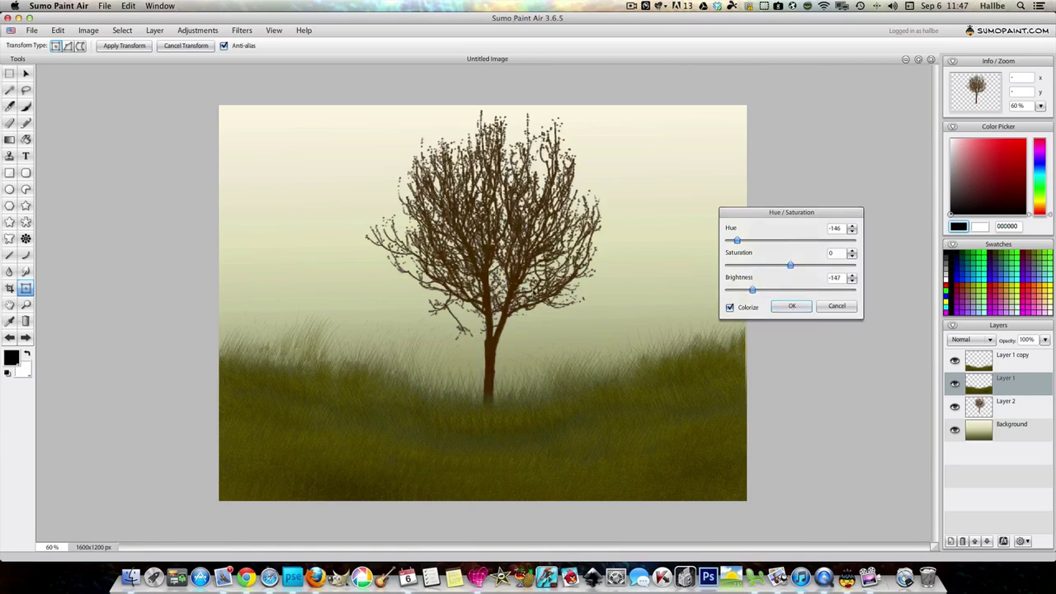
pyautogui.click(791, 306)
pyautogui.click(189, 30)
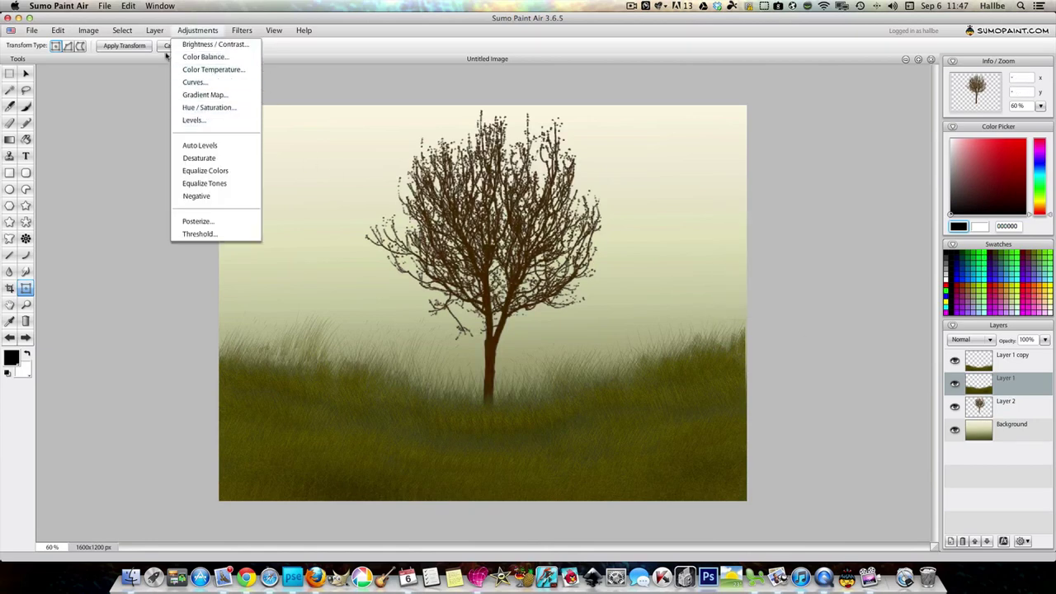
# Step: Give the tree layer an inner Bevel effect with strength 10, distance 8, angle 45
pyautogui.moveTo(155, 31)
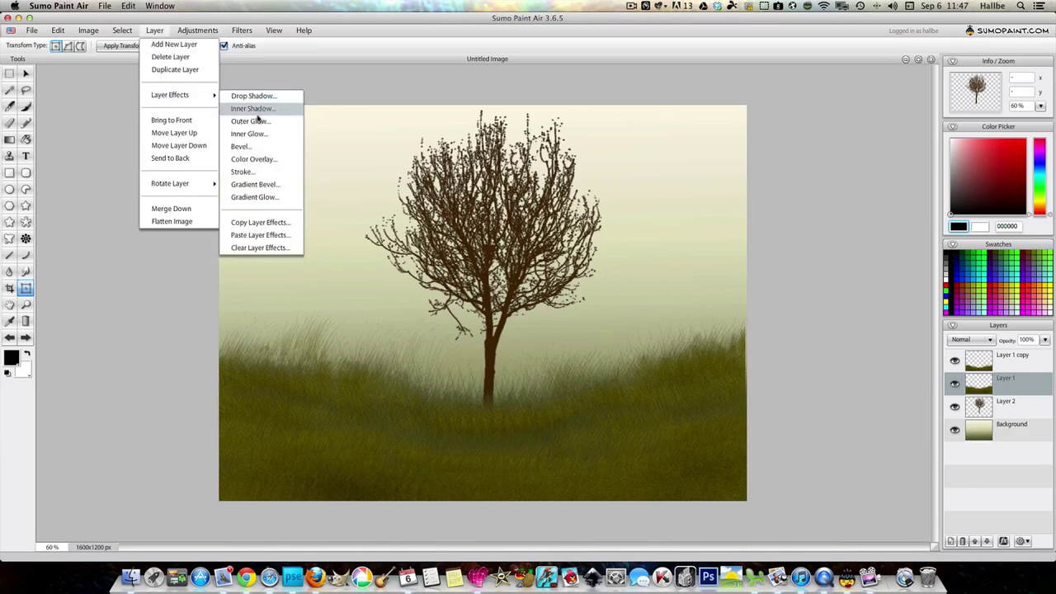
pyautogui.click(596, 348)
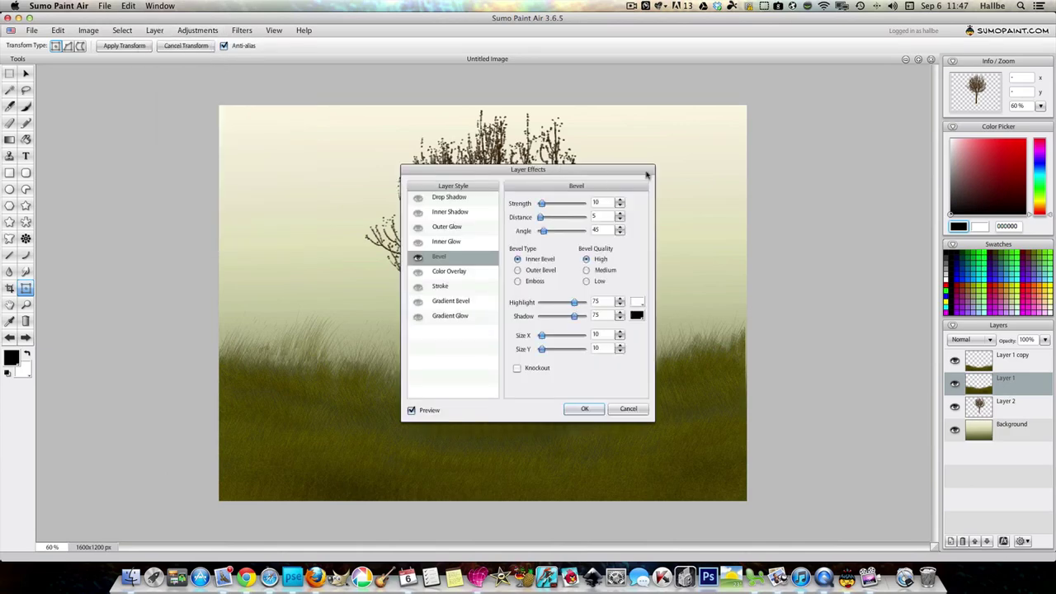
pyautogui.moveTo(646, 173); pyautogui.dragTo(869, 164)
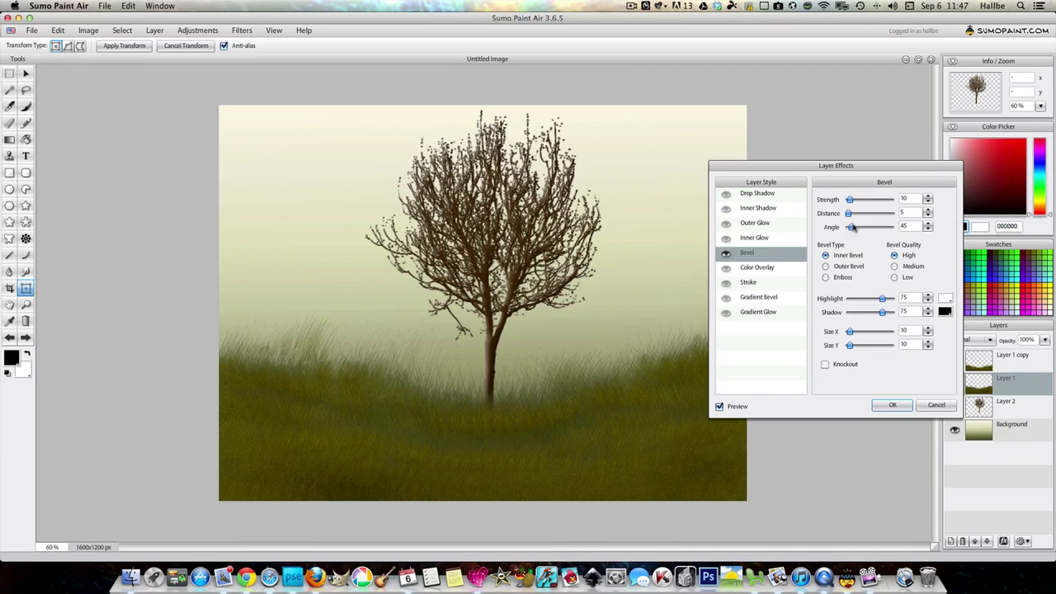
pyautogui.moveTo(848, 214); pyautogui.dragTo(850, 214)
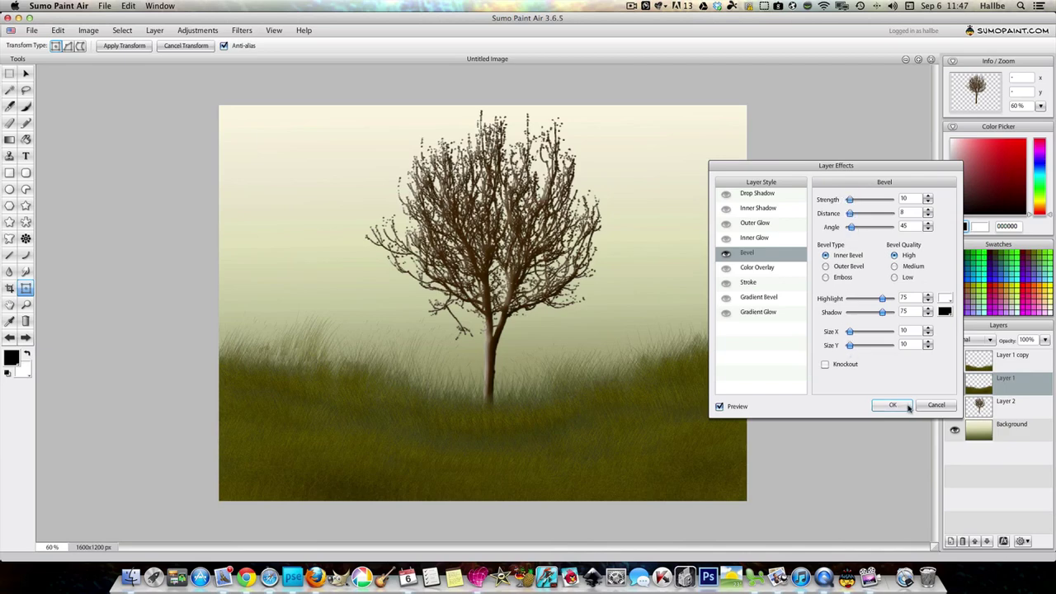
pyautogui.press('Return')
# Step: Apply Stylize > Emboss to the tree with Intensity 19 and Rotation 63
pyautogui.click(242, 30)
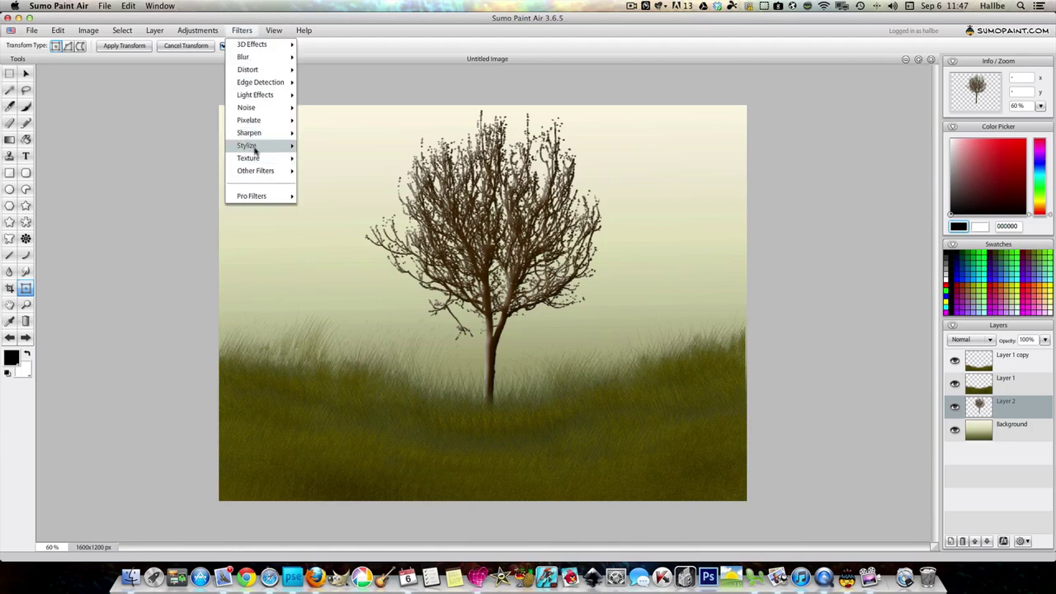
pyautogui.moveTo(256, 145)
pyautogui.click(320, 159)
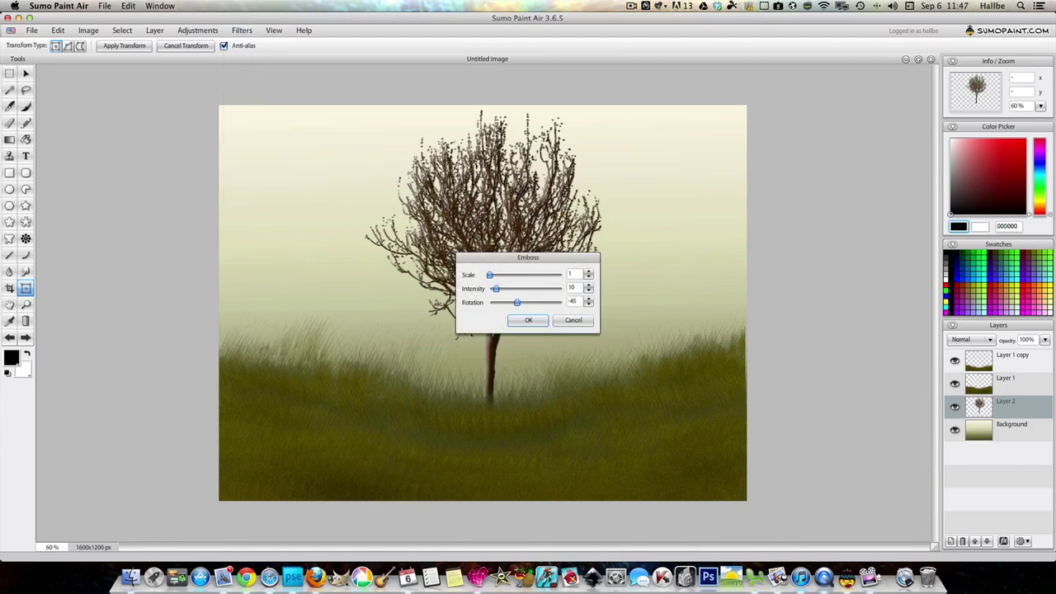
pyautogui.moveTo(529, 260); pyautogui.dragTo(762, 287)
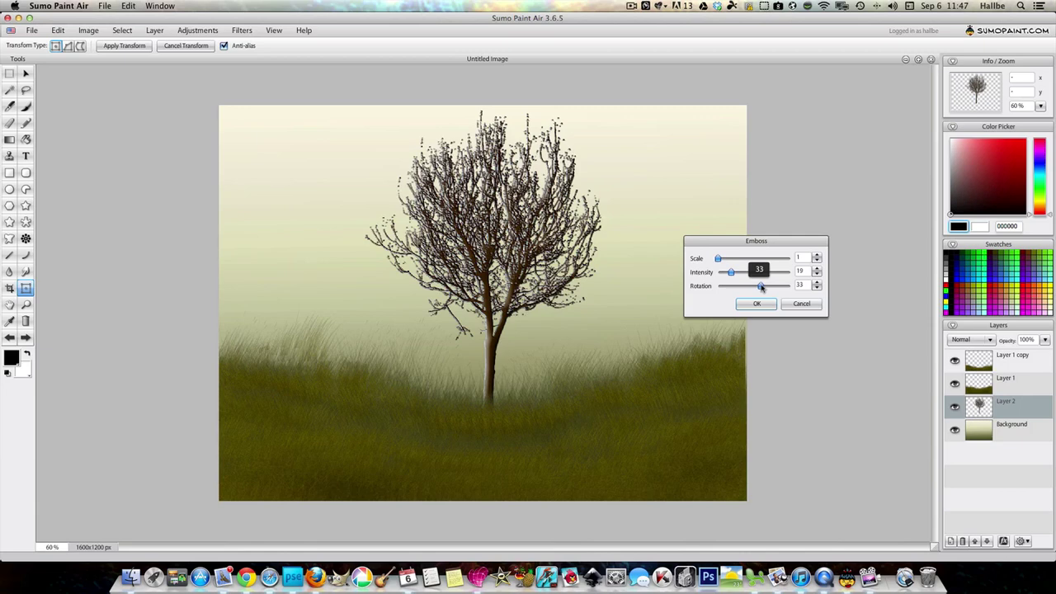
pyautogui.click(757, 304)
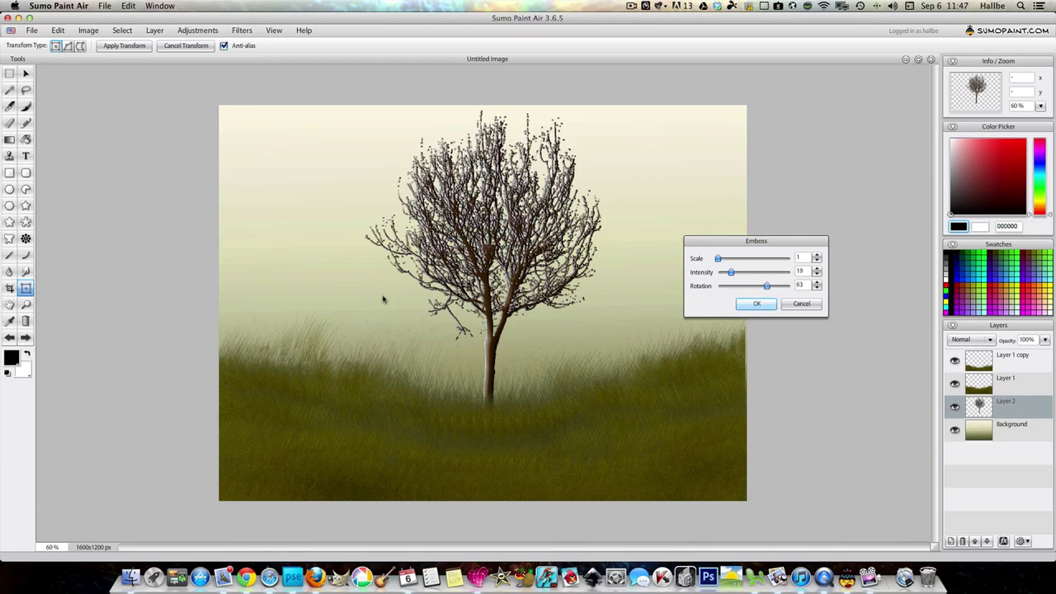
# Step: Colorize the tree a muted grey-brown with Hue/Saturation, hue -131
pyautogui.click(197, 29)
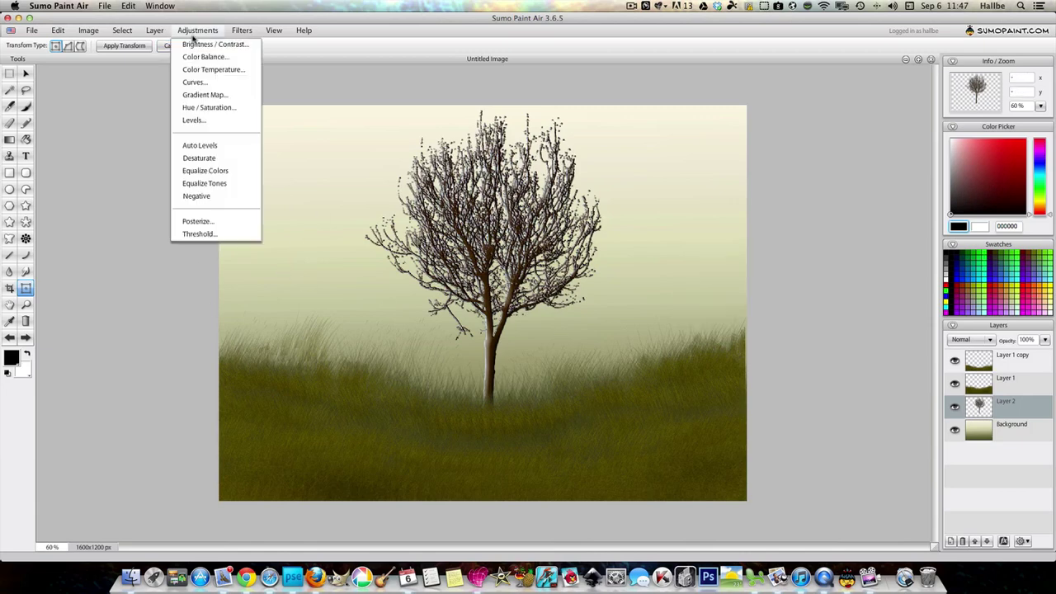
pyautogui.click(209, 108)
pyautogui.click(467, 336)
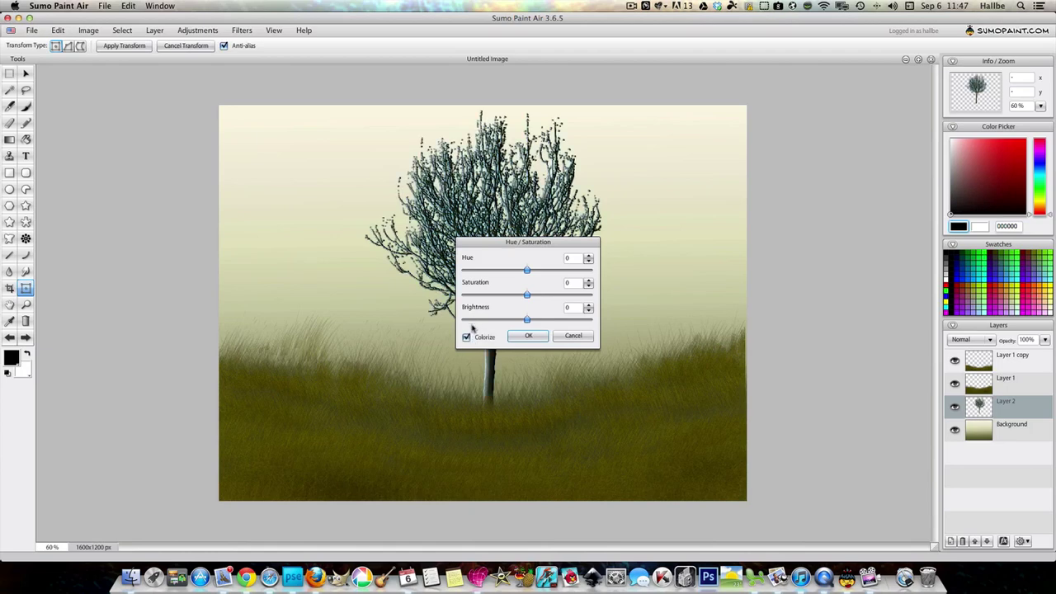
pyautogui.moveTo(534, 249); pyautogui.dragTo(766, 269)
pyautogui.click(813, 334)
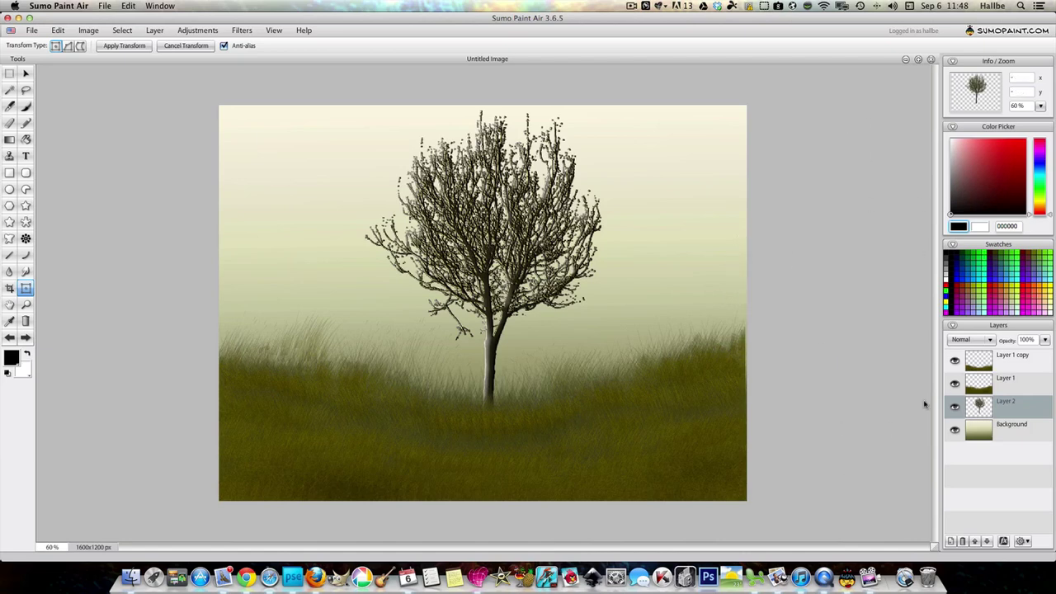
# Step: Add Layer 3 and apply Filters > Noise > Clouds twice for a soft grey pattern
pyautogui.click(950, 541)
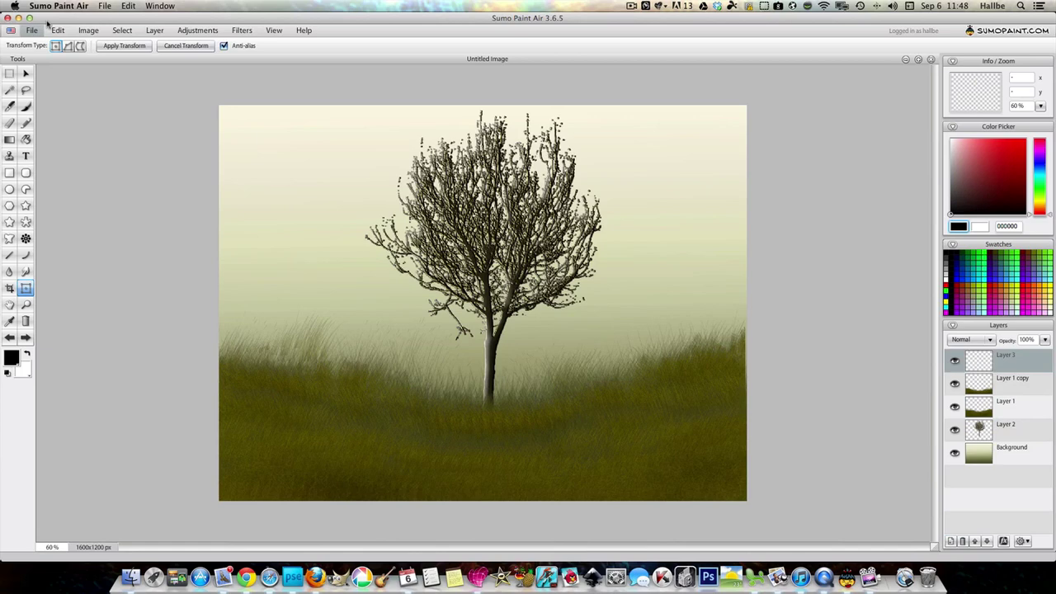
pyautogui.click(242, 29)
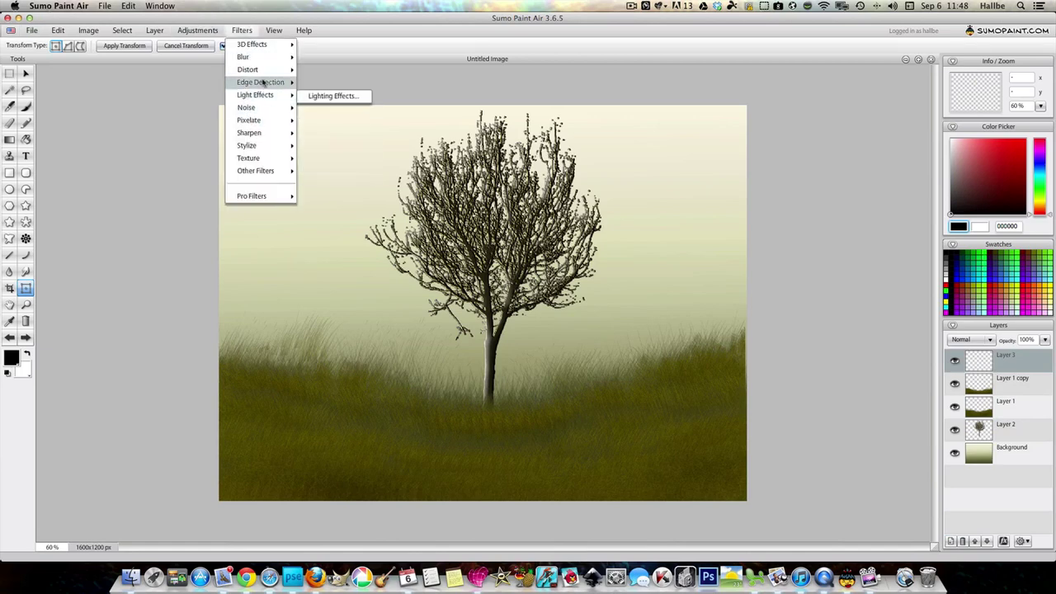
pyautogui.moveTo(255, 122)
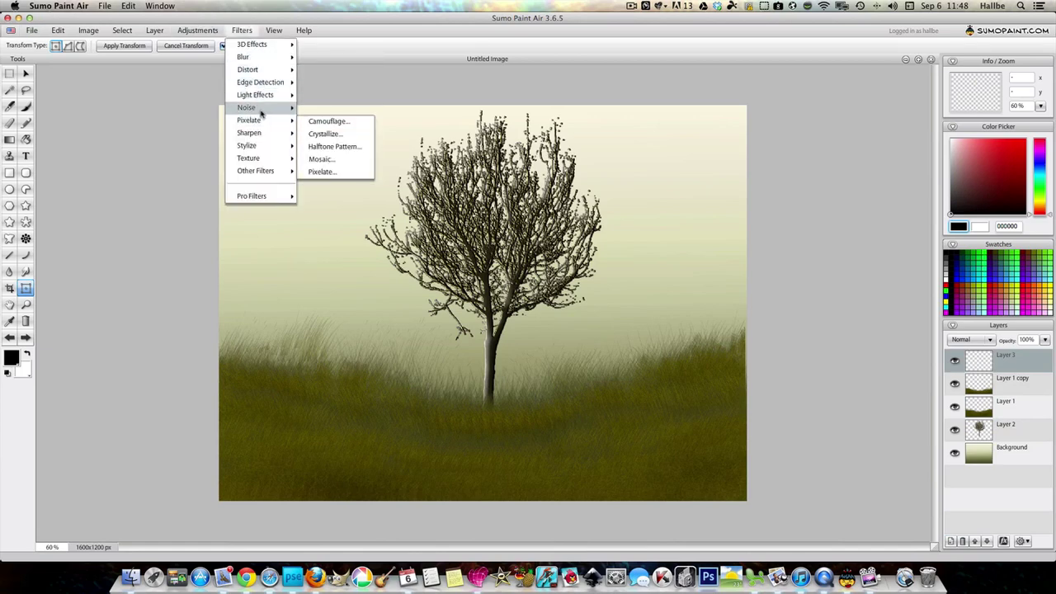
pyautogui.click(318, 109)
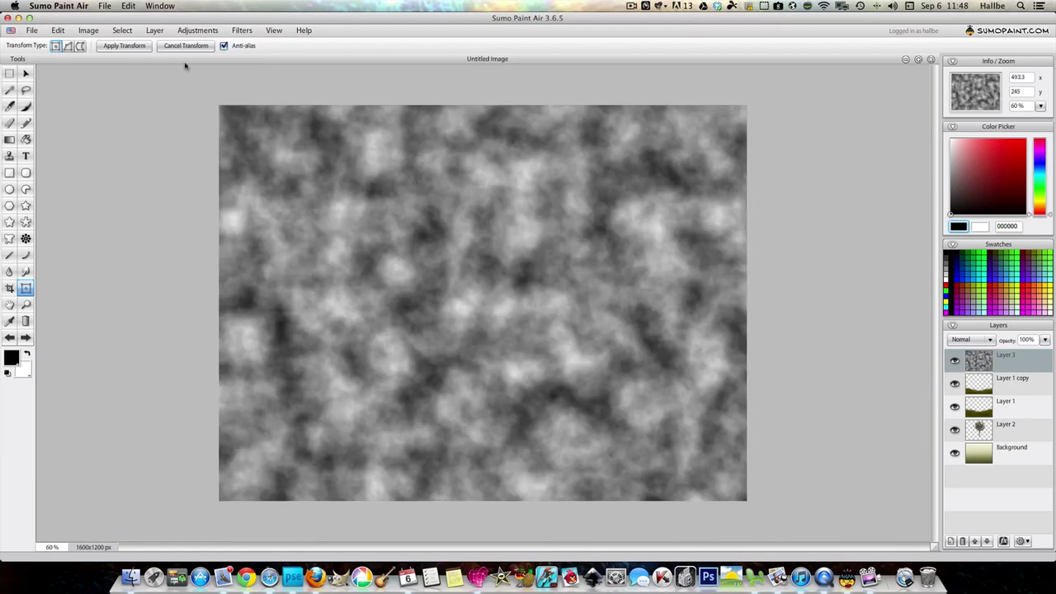
pyautogui.click(243, 33)
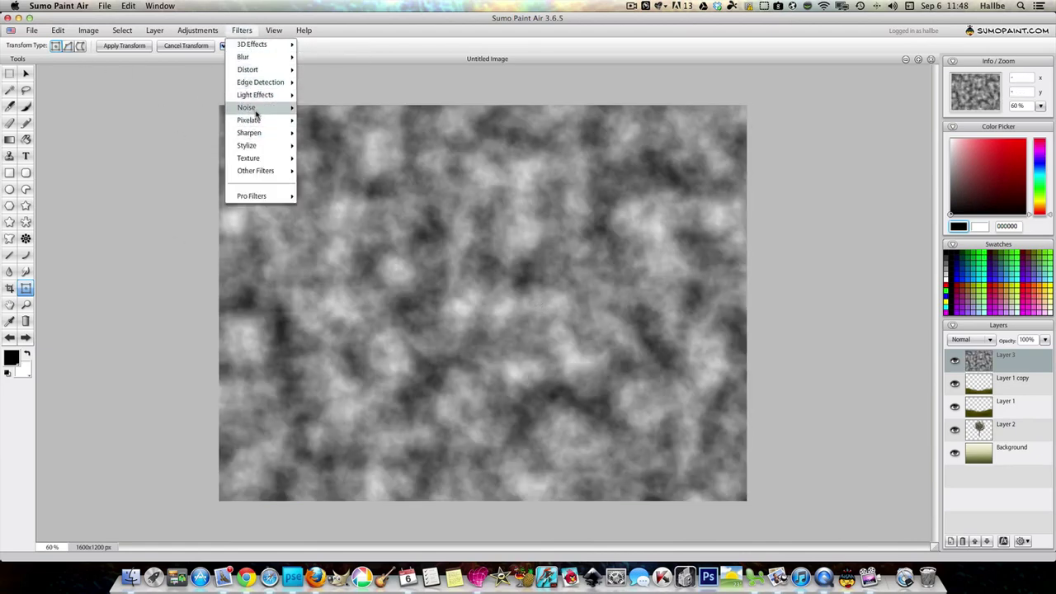
pyautogui.moveTo(256, 108)
pyautogui.click(318, 108)
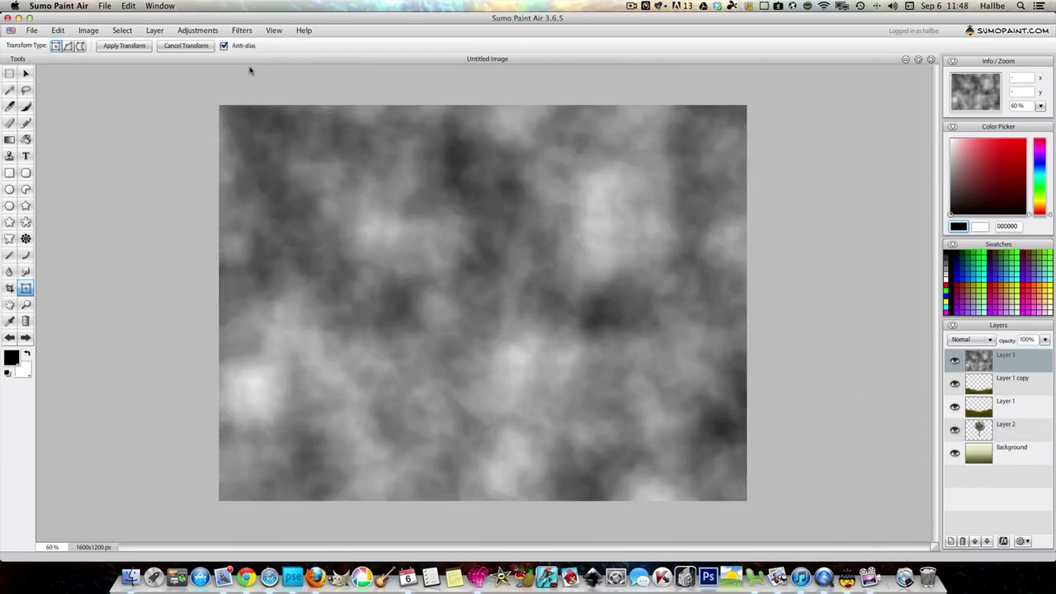
pyautogui.click(25, 73)
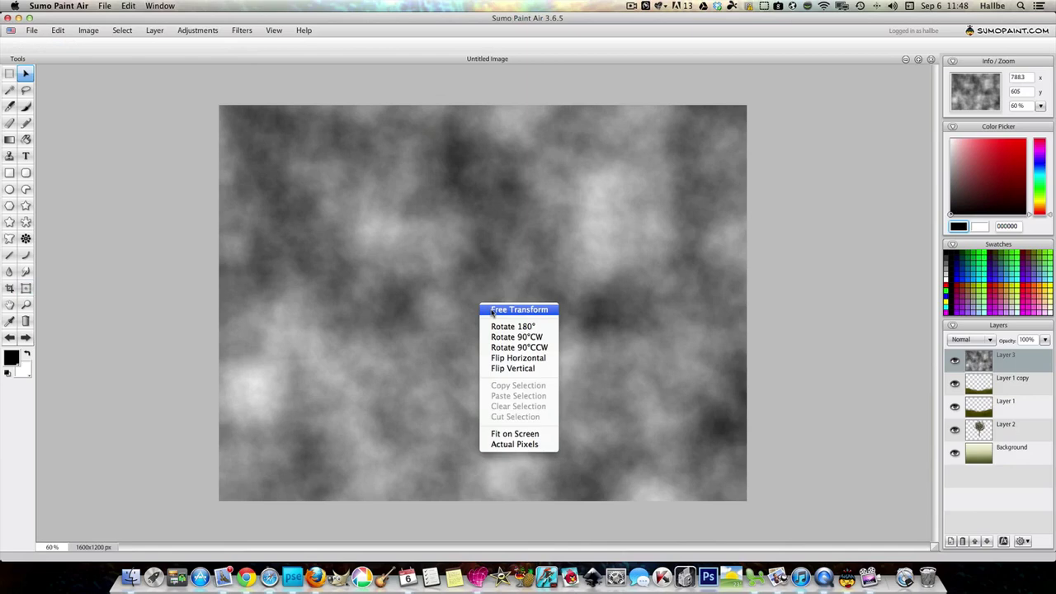
# Step: Fit the clouds over the sky with Free Transform and move Layer 3 just above Background
pyautogui.click(493, 312)
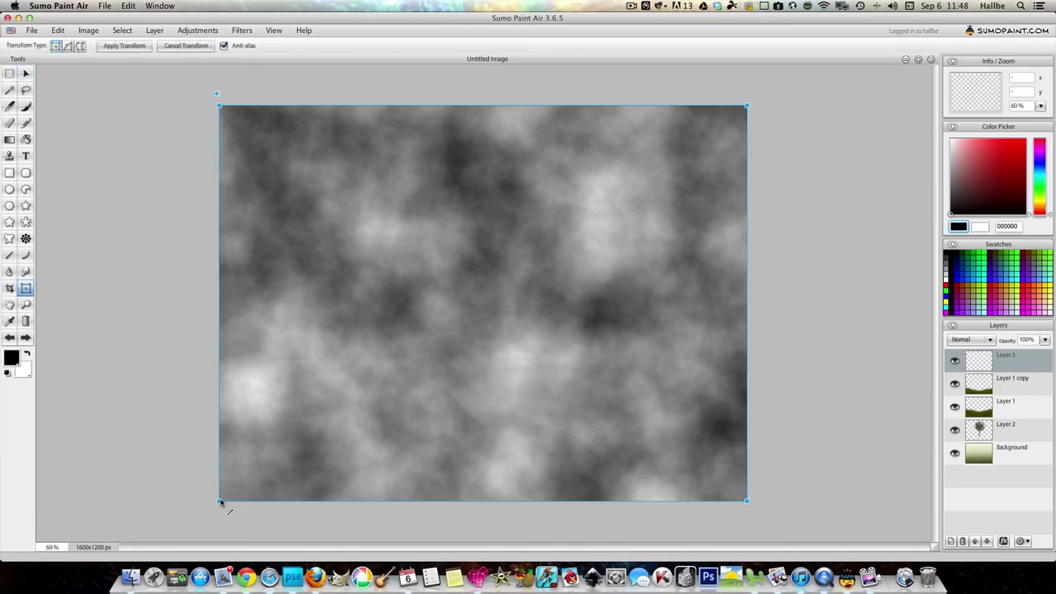
pyautogui.moveTo(220, 501); pyautogui.dragTo(226, 465)
pyautogui.moveTo(346, 439); pyautogui.dragTo(365, 366)
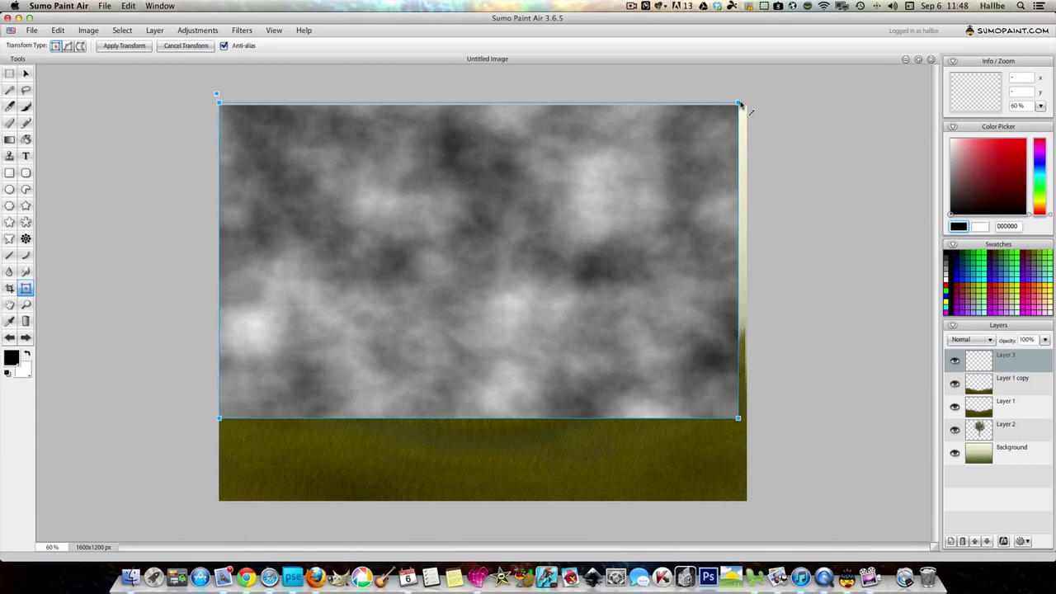
pyautogui.moveTo(739, 106); pyautogui.dragTo(753, 104)
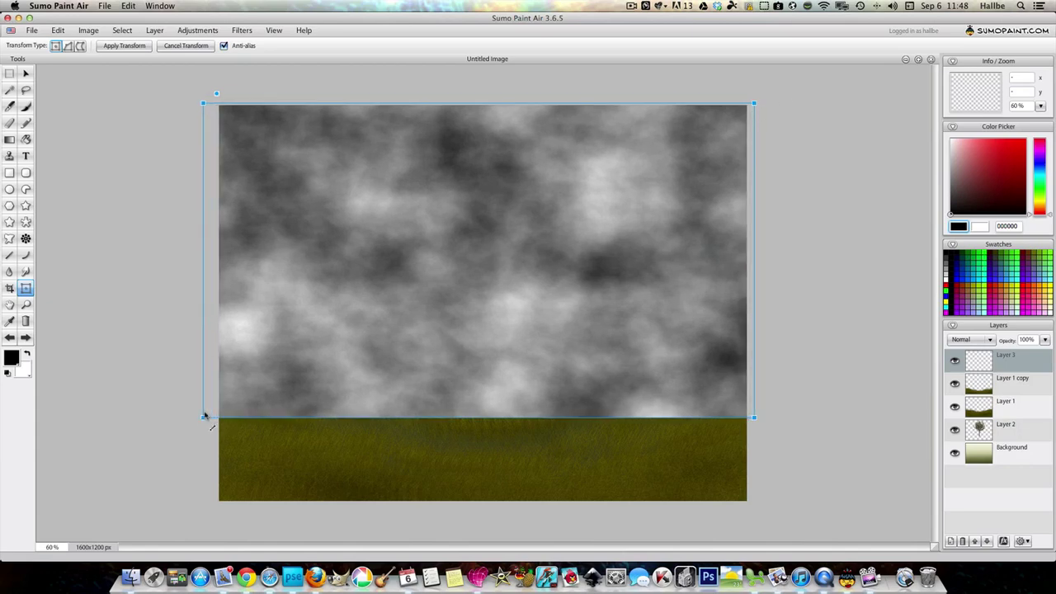
pyautogui.moveTo(205, 416); pyautogui.dragTo(203, 400)
pyautogui.moveTo(429, 282); pyautogui.dragTo(430, 262)
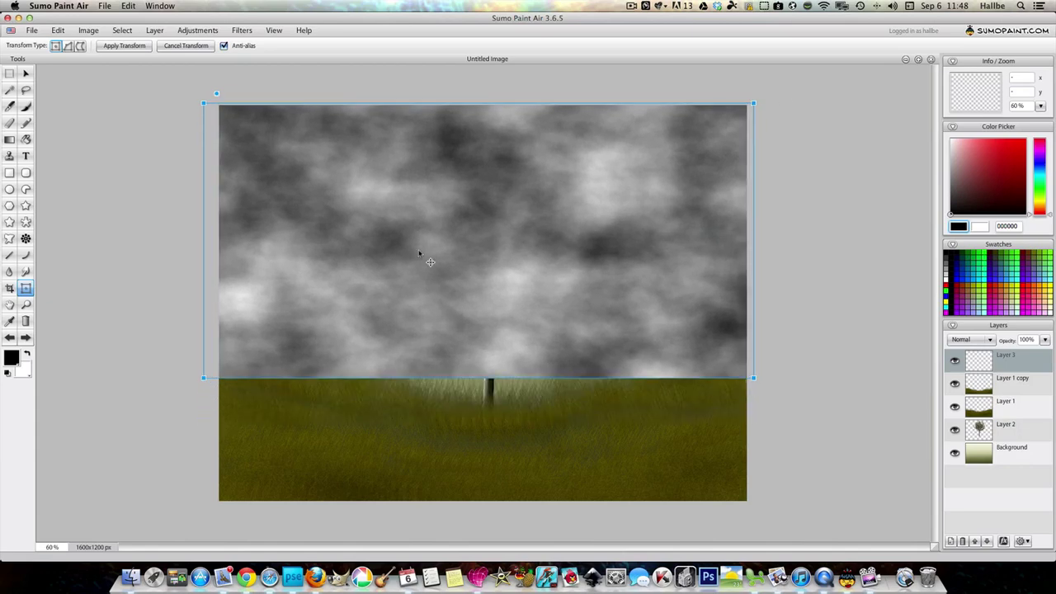
pyautogui.moveTo(754, 380); pyautogui.dragTo(759, 406)
pyautogui.moveTo(983, 363); pyautogui.dragTo(980, 448)
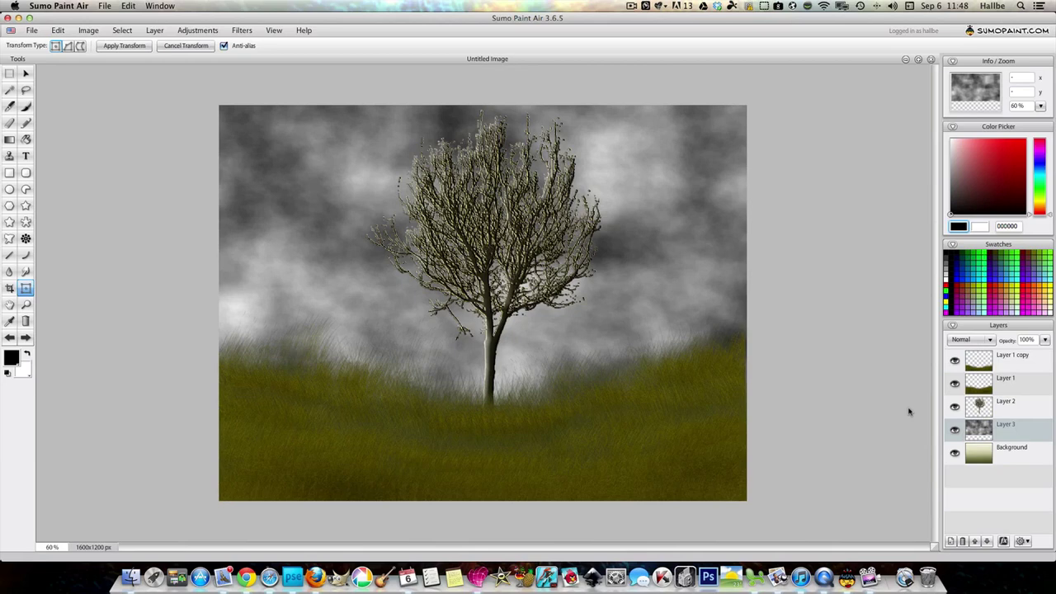
# Step: Boost the clouds' contrast with Levels, black and white sliders pulled inward, and set Layer 3 to Screen
pyautogui.click(969, 339)
pyautogui.click(959, 409)
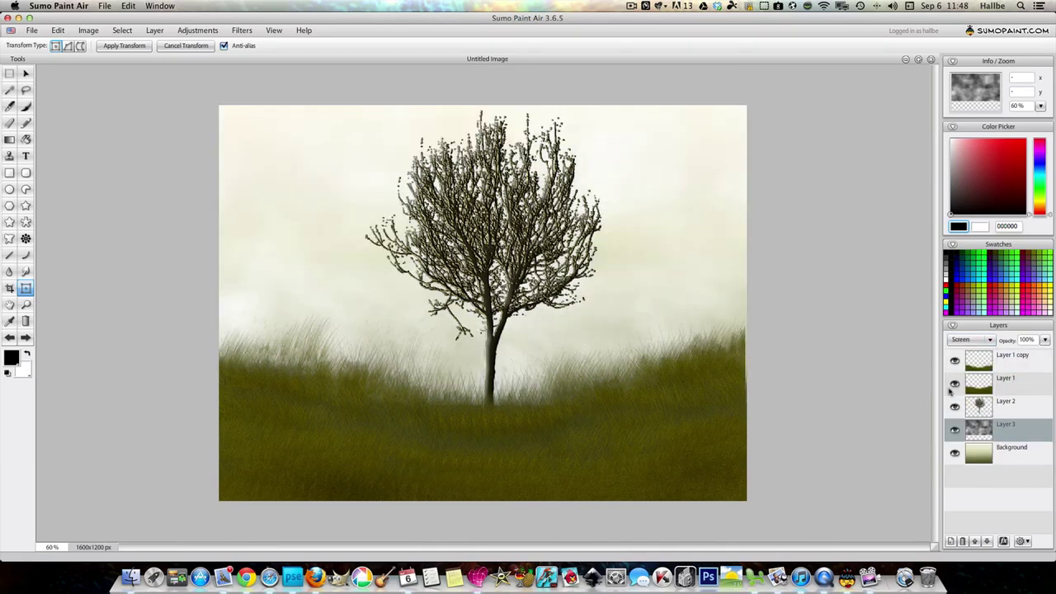
pyautogui.click(9, 337)
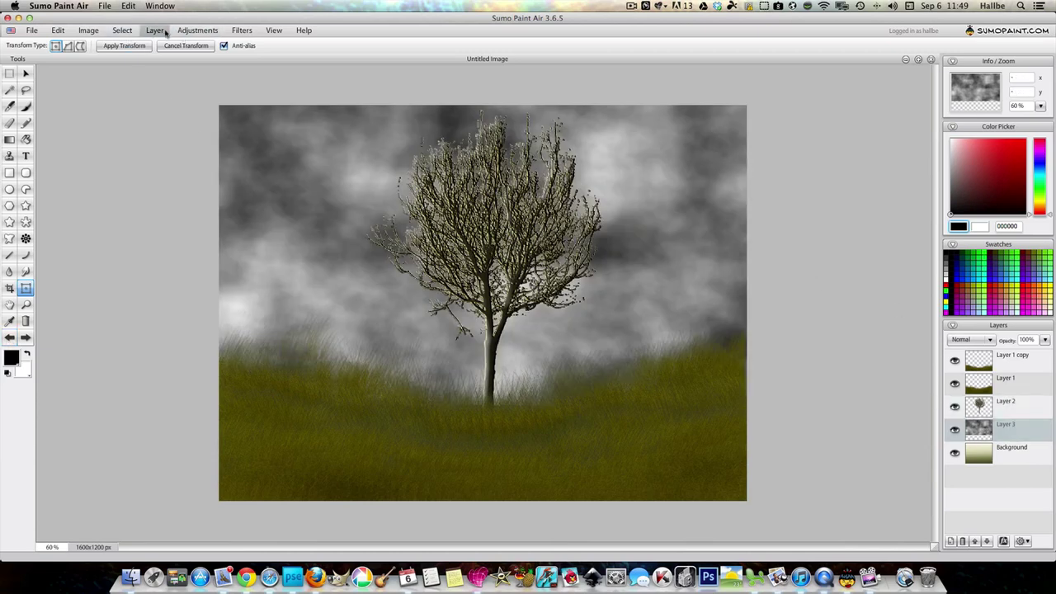
pyautogui.click(191, 32)
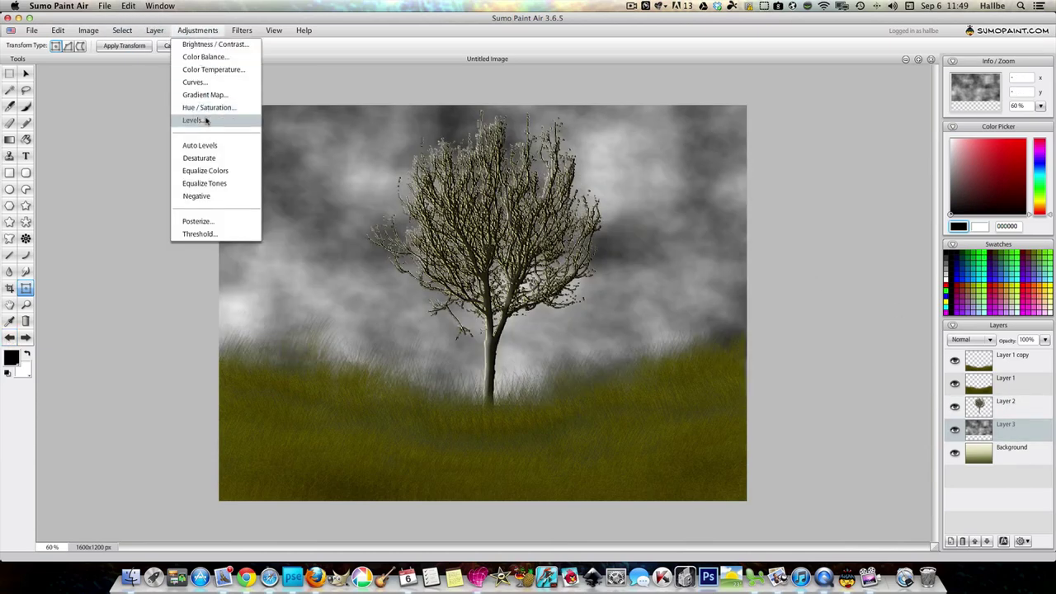
pyautogui.click(207, 120)
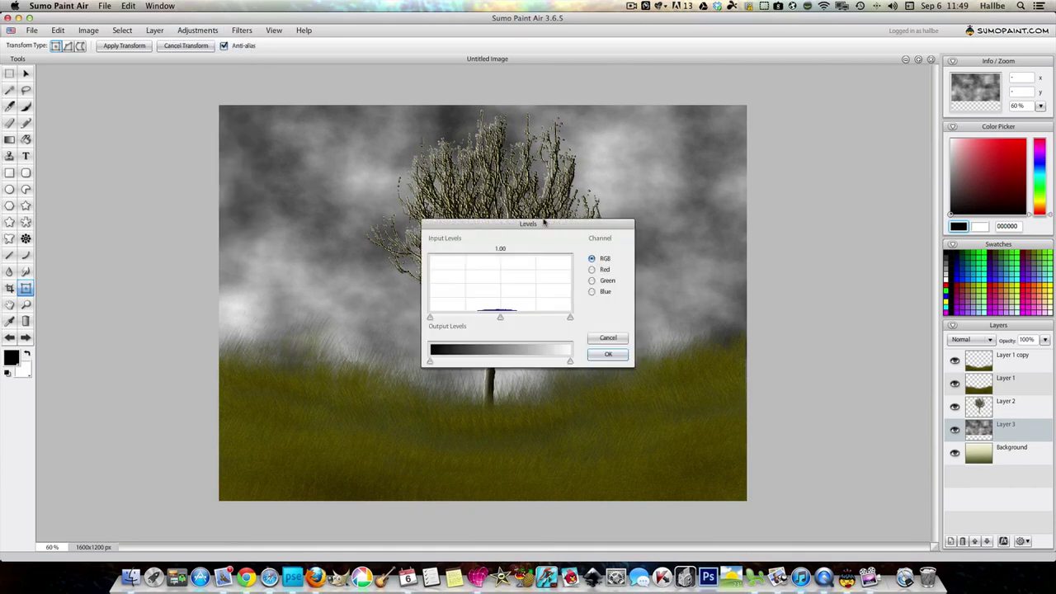
pyautogui.moveTo(544, 222); pyautogui.dragTo(849, 154)
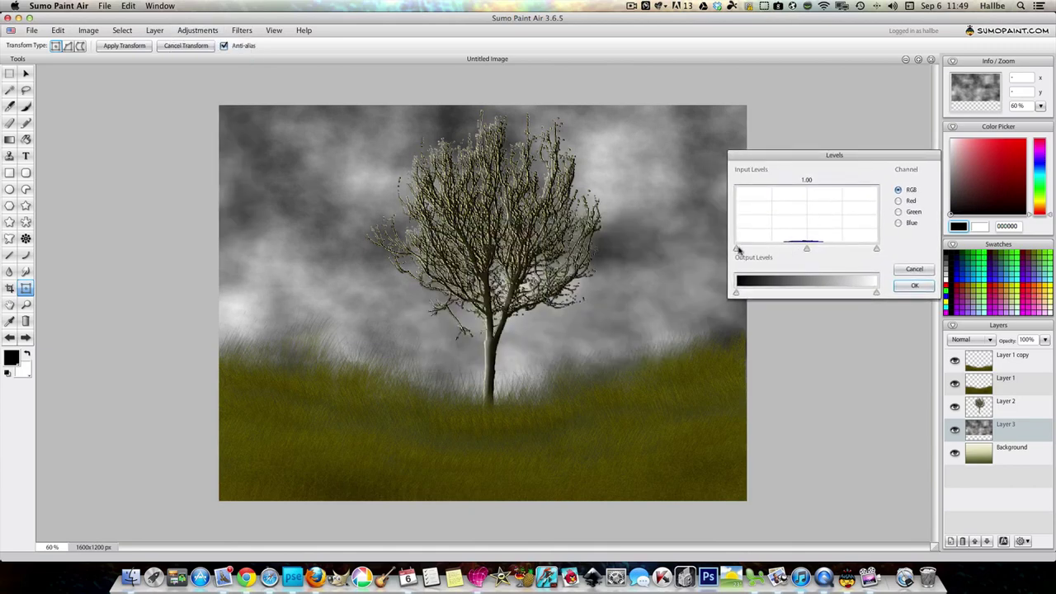
pyautogui.moveTo(738, 249); pyautogui.dragTo(763, 249)
pyautogui.moveTo(876, 250); pyautogui.dragTo(848, 250)
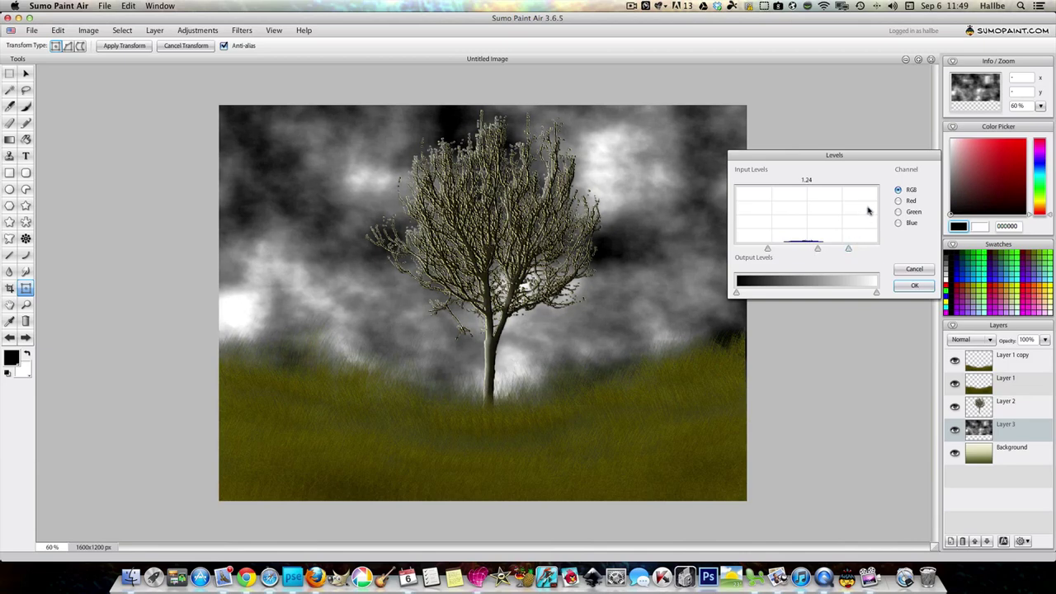
pyautogui.click(914, 285)
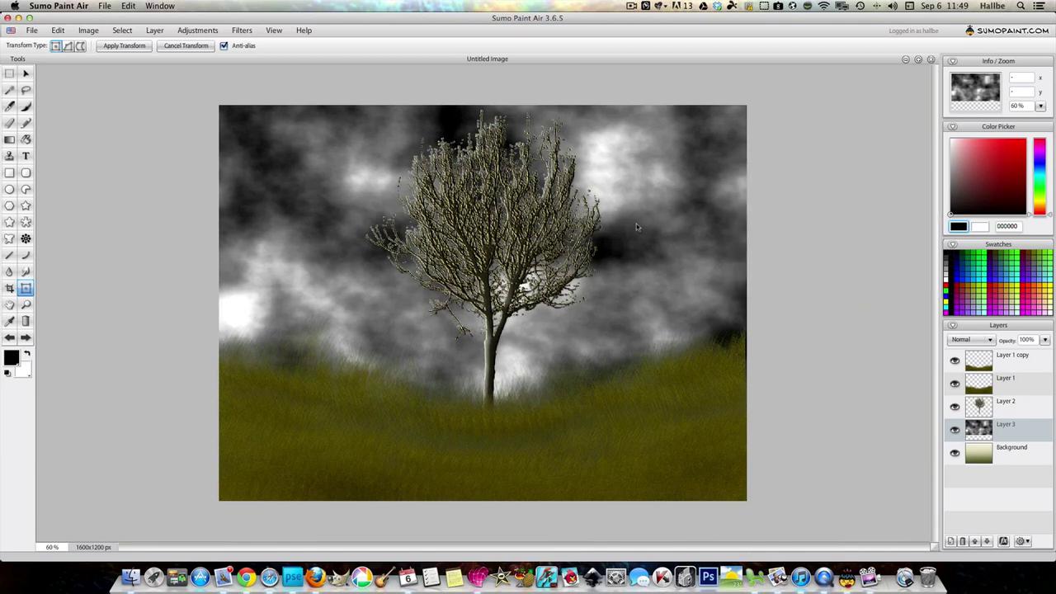
pyautogui.click(971, 339)
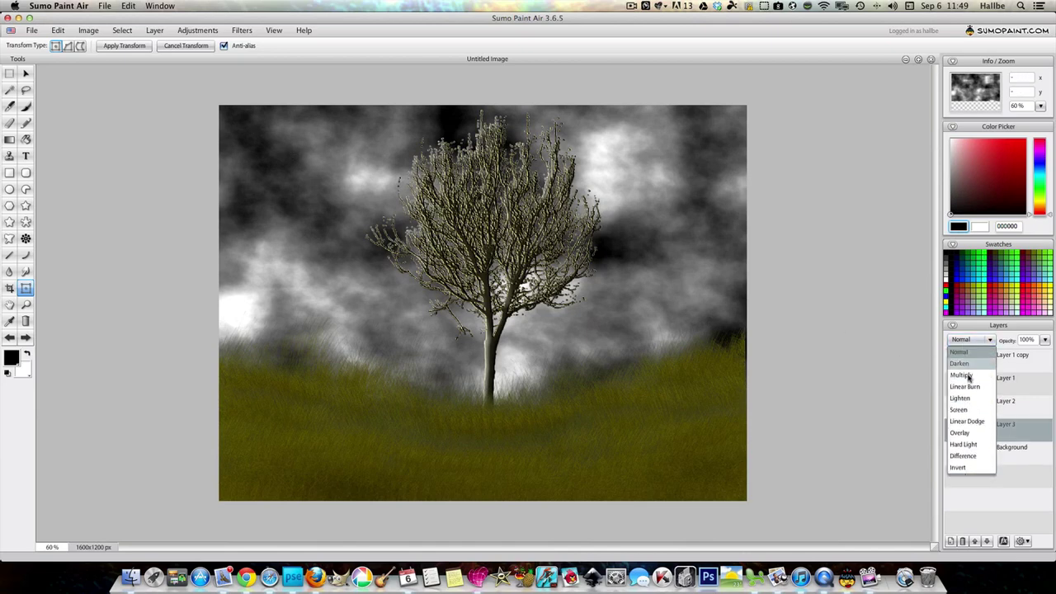
pyautogui.click(961, 411)
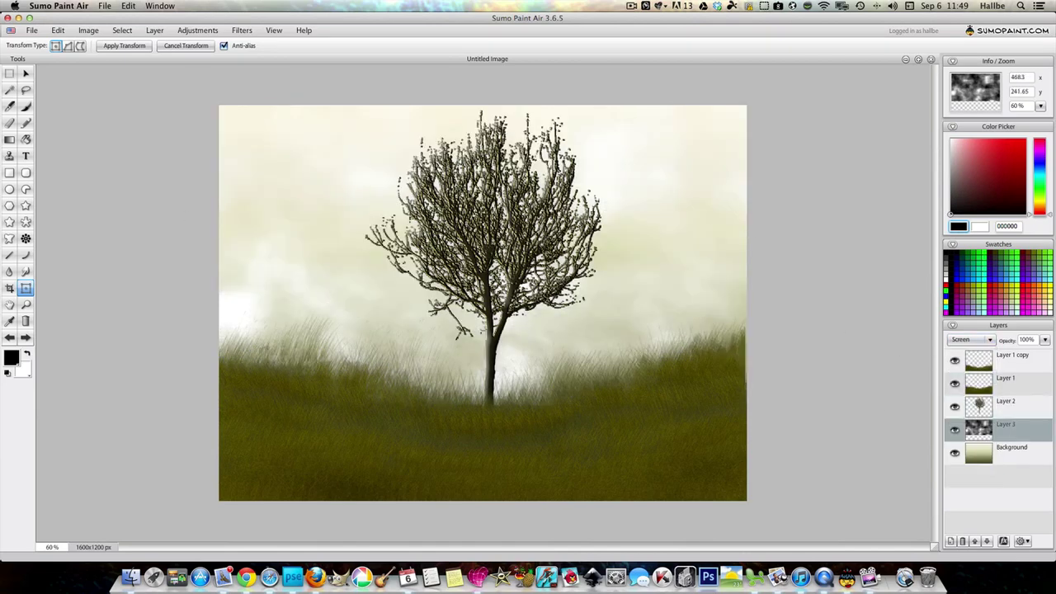
# Step: Select the Background layer and trial a colorized Hue/Saturation tint, then cancel it
pyautogui.click(1008, 452)
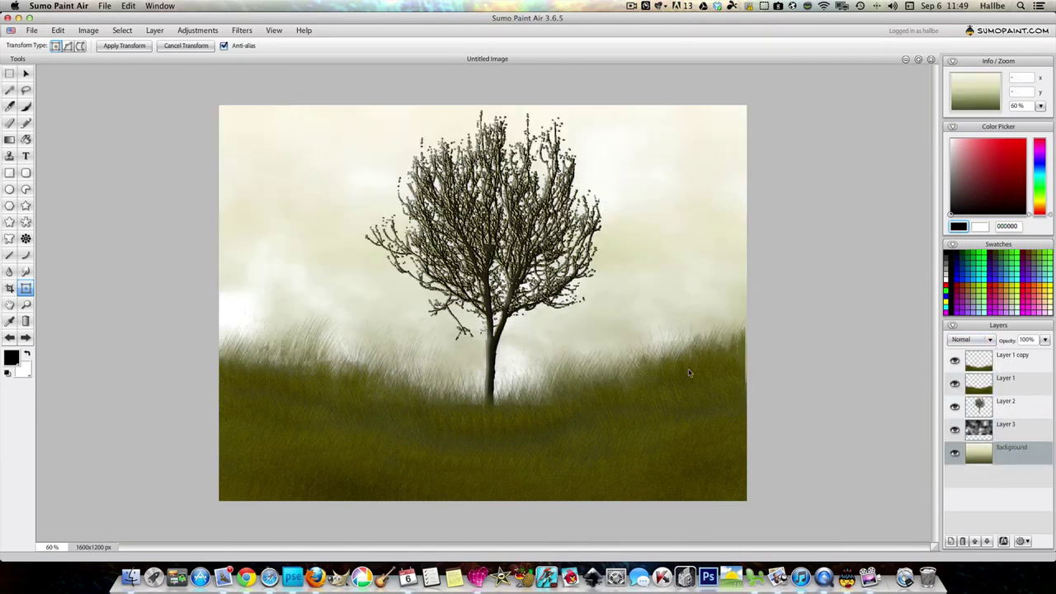
pyautogui.click(206, 33)
pyautogui.click(210, 107)
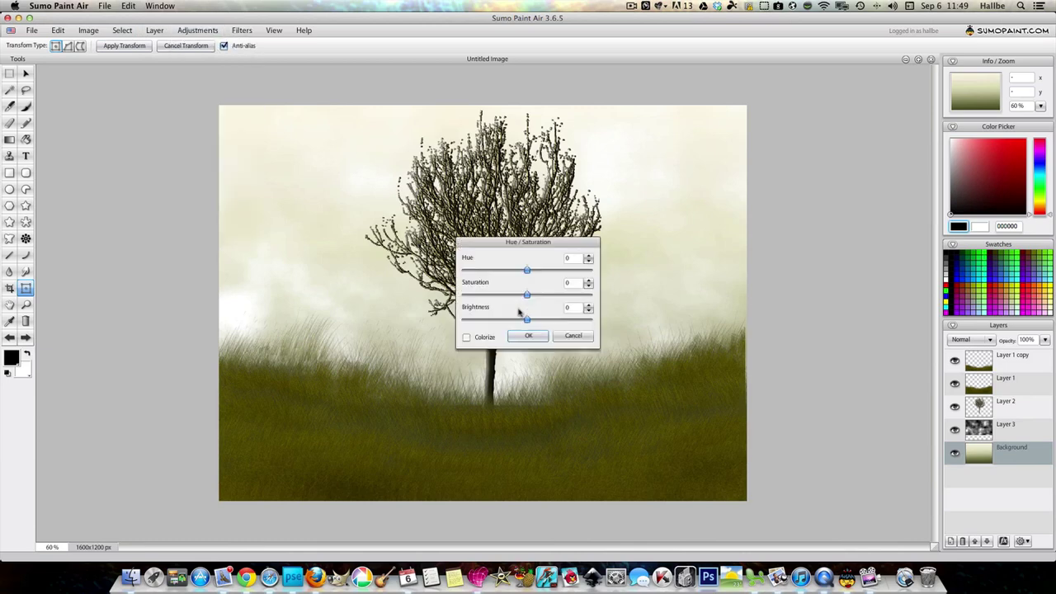
pyautogui.moveTo(528, 323); pyautogui.dragTo(505, 322)
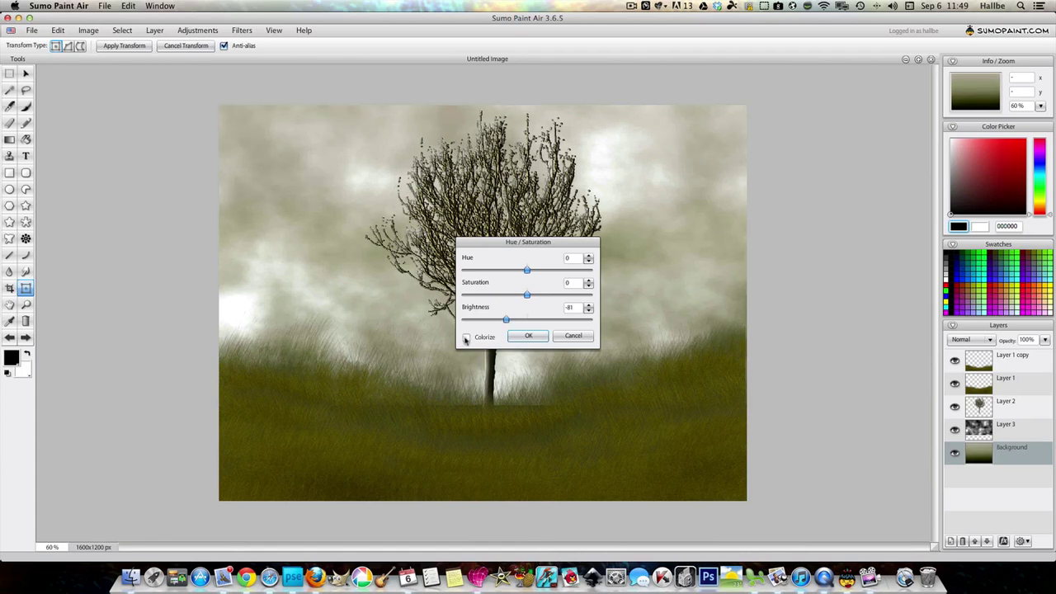
pyautogui.click(466, 339)
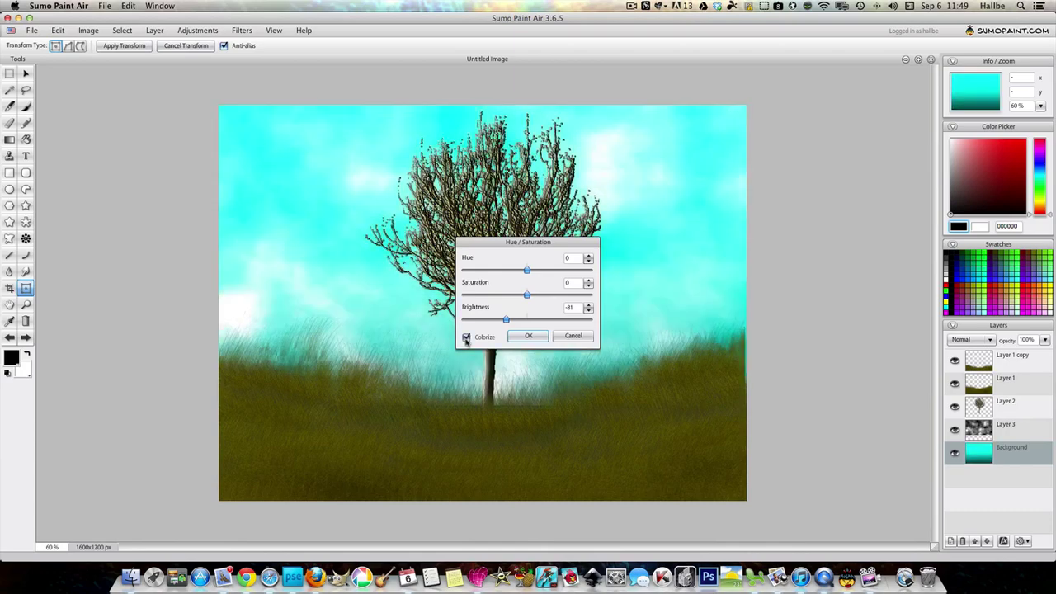
pyautogui.moveTo(529, 272); pyautogui.dragTo(468, 273)
pyautogui.moveTo(527, 295); pyautogui.dragTo(469, 272)
pyautogui.click(466, 338)
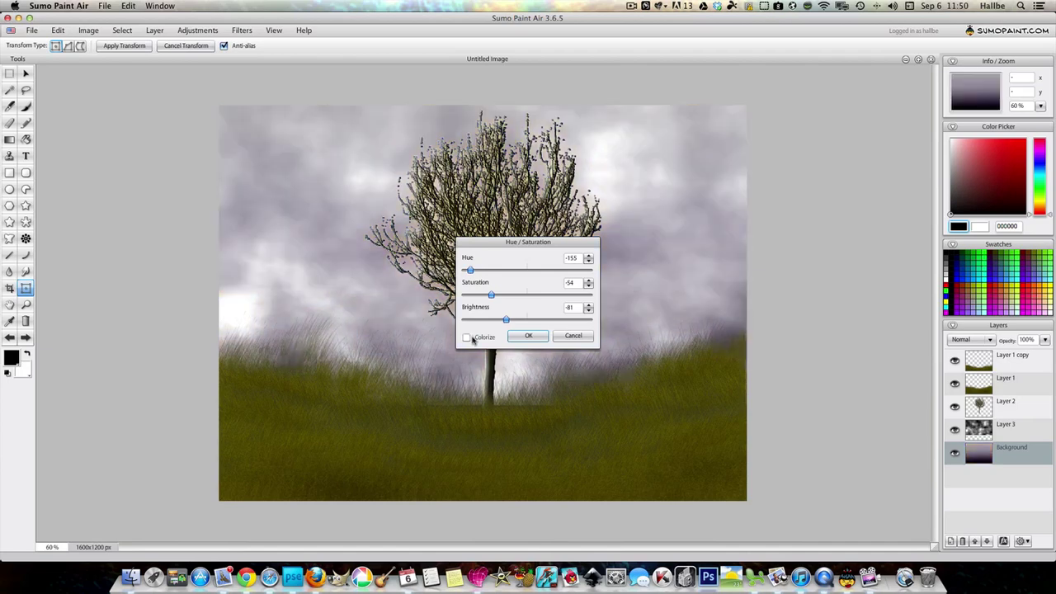
pyautogui.click(575, 338)
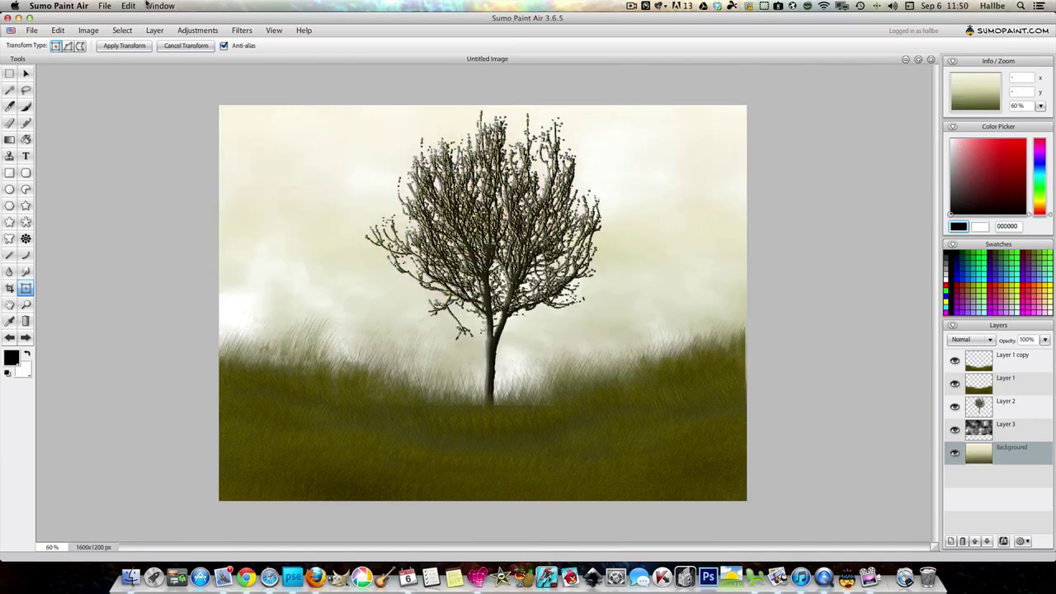
# Step: Set the Background's Hue/Saturation to Brightness -102 and Saturation 42
pyautogui.click(197, 30)
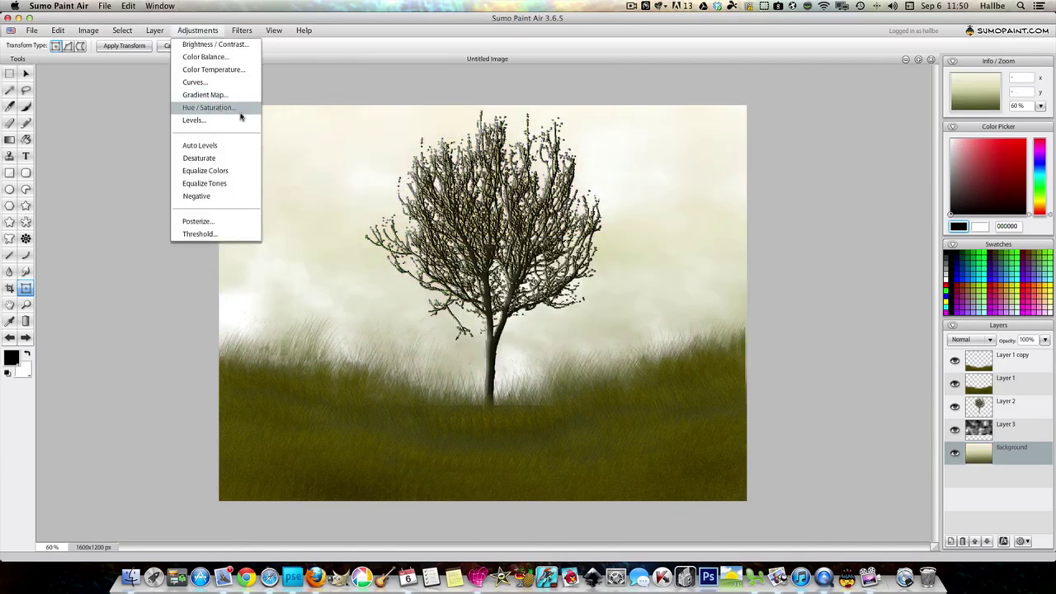
pyautogui.click(235, 110)
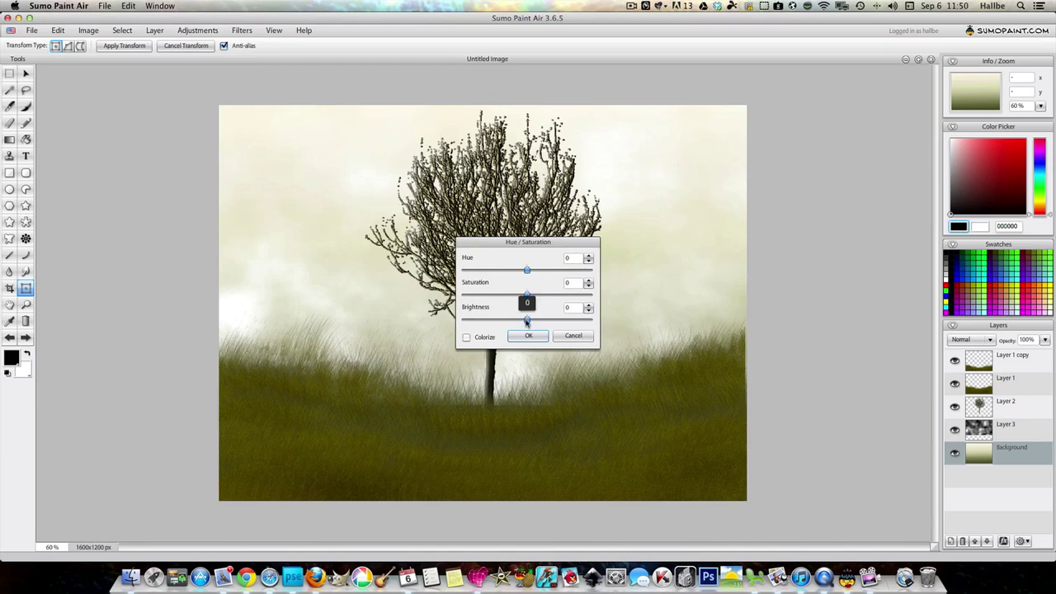
pyautogui.moveTo(526, 318); pyautogui.dragTo(500, 321)
pyautogui.moveTo(546, 295); pyautogui.dragTo(556, 297)
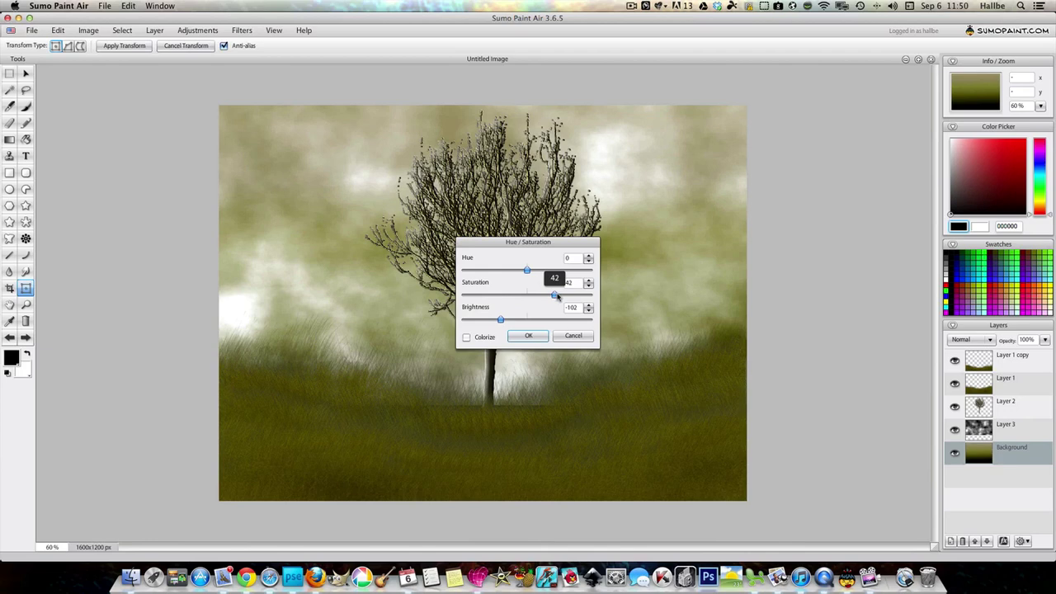
pyautogui.click(528, 336)
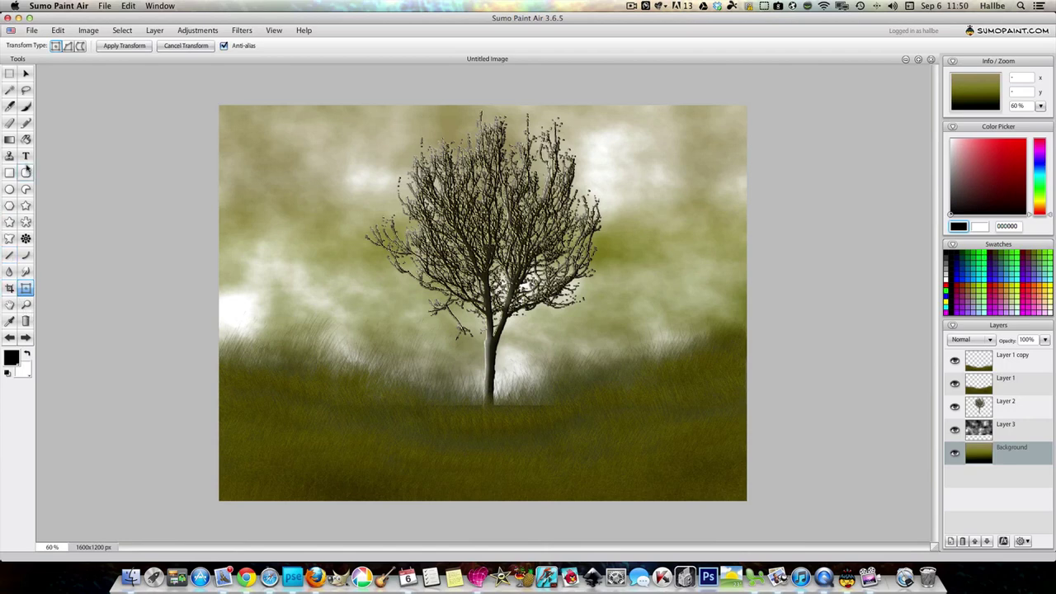
# Step: Select the Brush tool with the soft Air Brush 2 tip from Basic Brushes 1
pyautogui.click(9, 123)
pyautogui.click(278, 47)
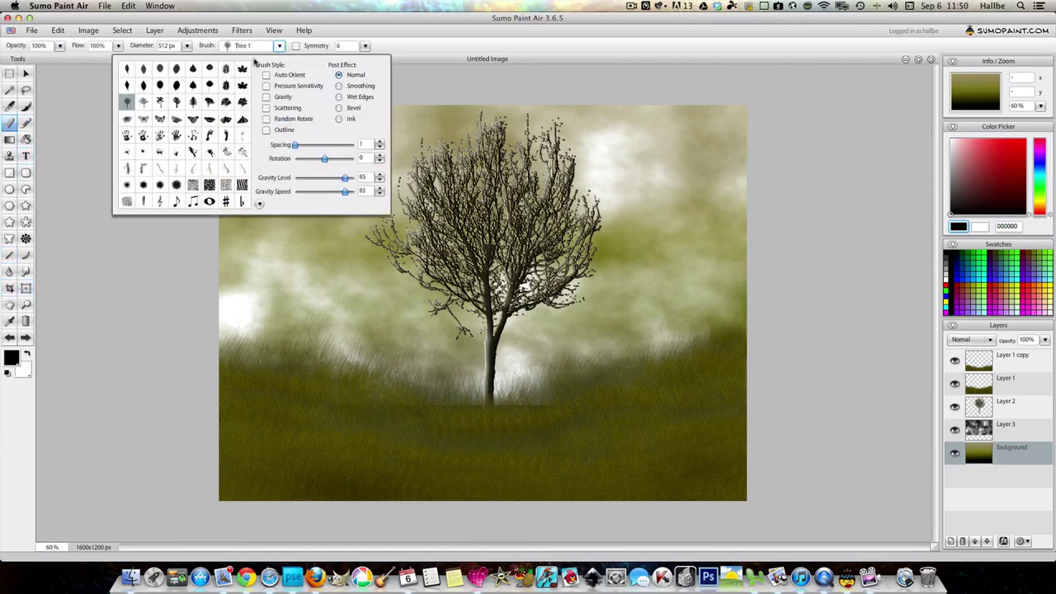
pyautogui.click(259, 207)
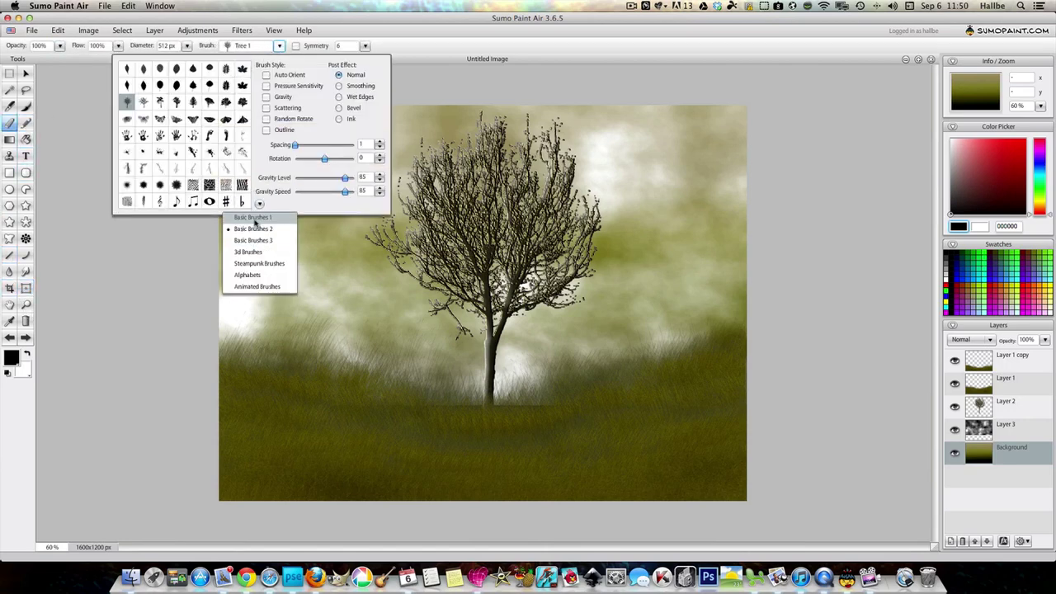
pyautogui.click(256, 213)
pyautogui.click(145, 107)
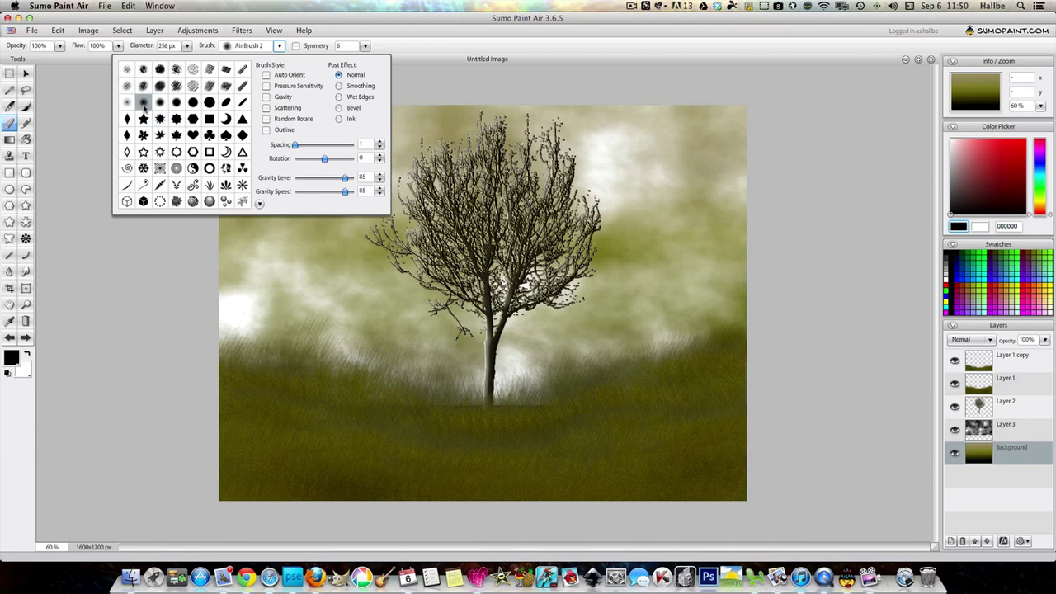
# Step: Set the airbrush to 53% flow and 49% opacity, then make Layer 3 active
pyautogui.click(118, 46)
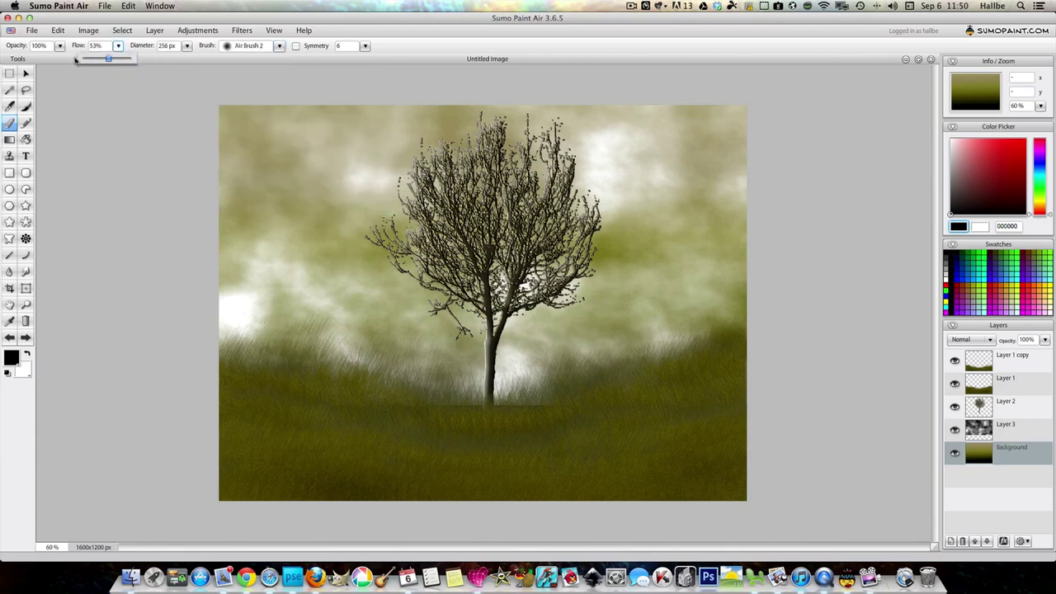
pyautogui.click(60, 47)
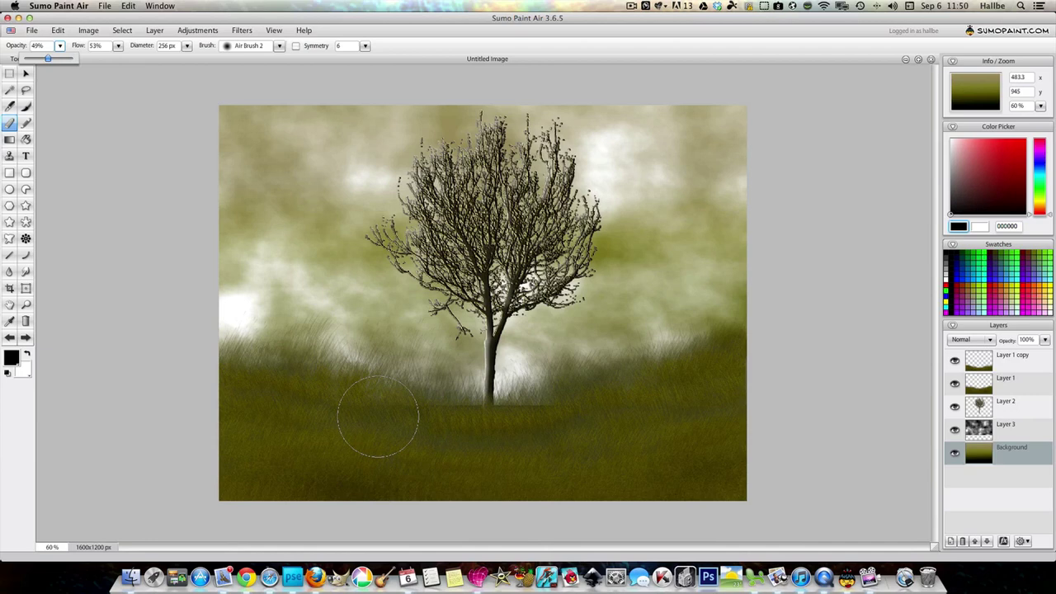
pyautogui.click(388, 419)
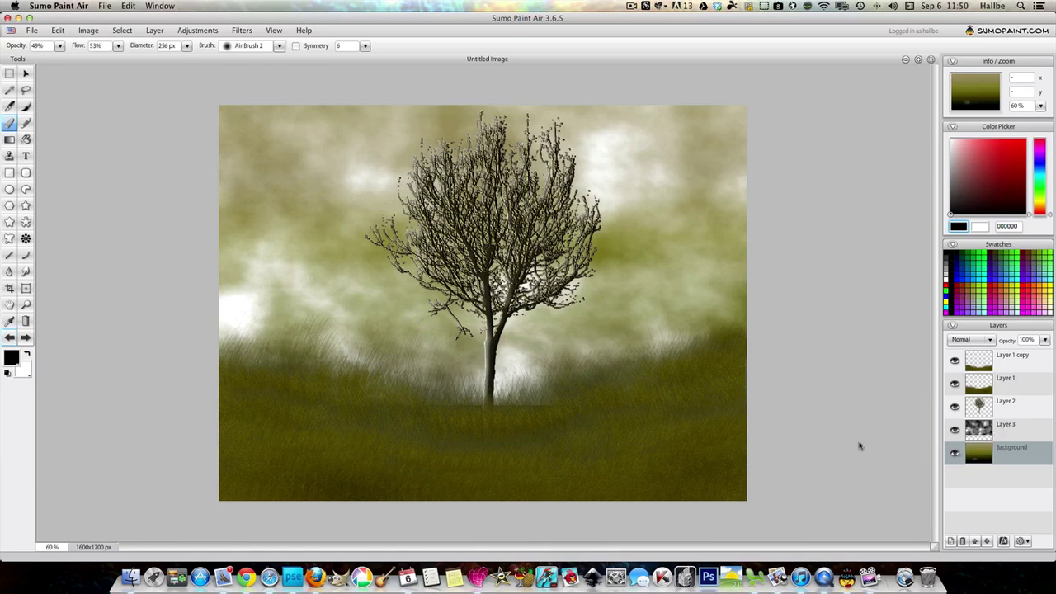
pyautogui.hotkey('alt', ']')
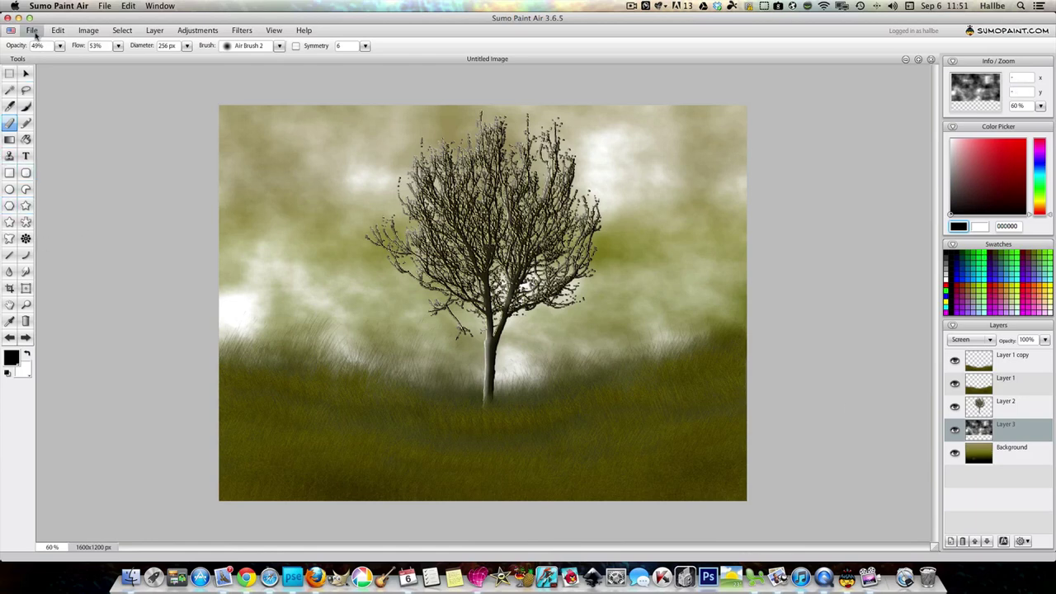
# Step: Import Fire_stock_6_by_RandomFtw.jpeg from the Desktop as new Layer 4
pyautogui.click(33, 31)
pyautogui.moveTo(59, 183)
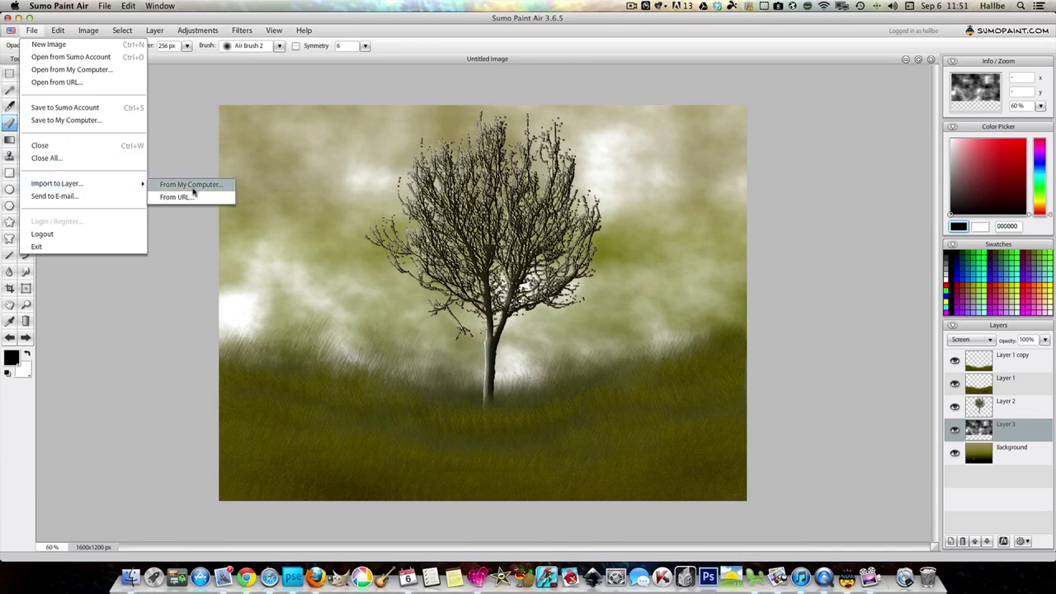
pyautogui.click(199, 185)
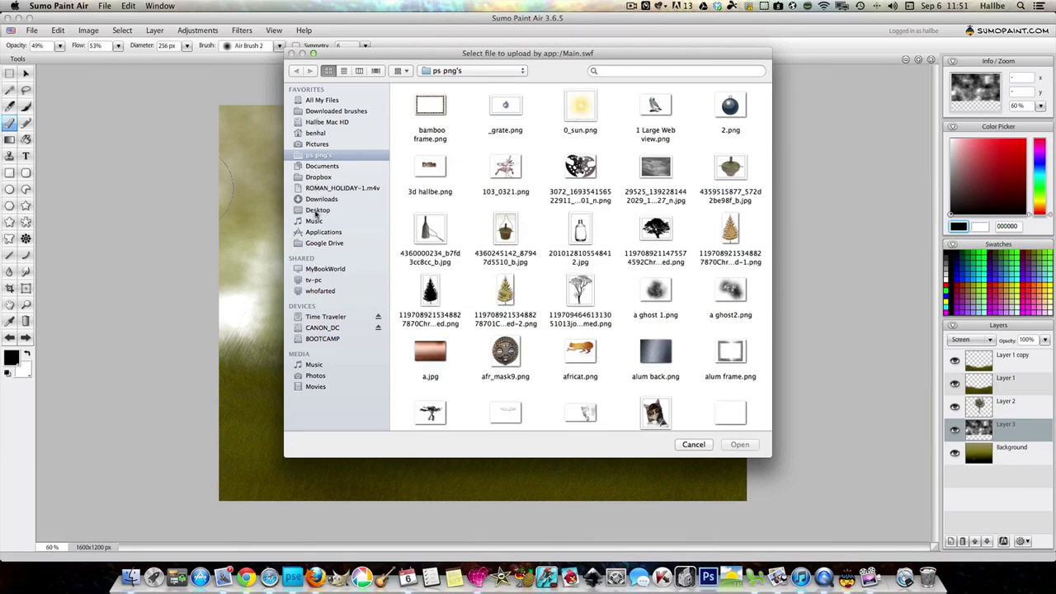
pyautogui.click(317, 211)
pyautogui.click(491, 117)
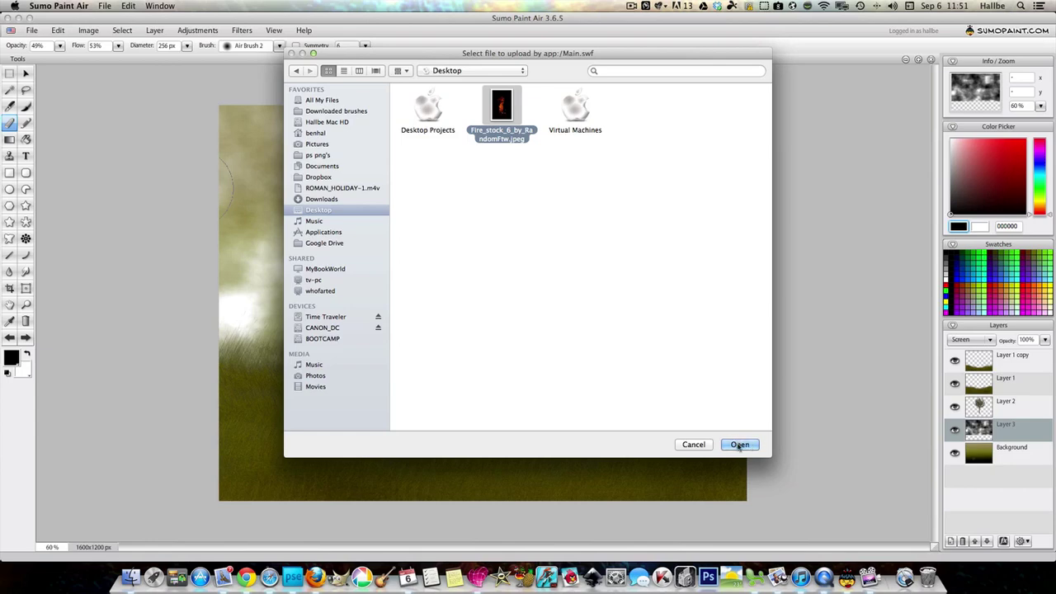
pyautogui.click(739, 446)
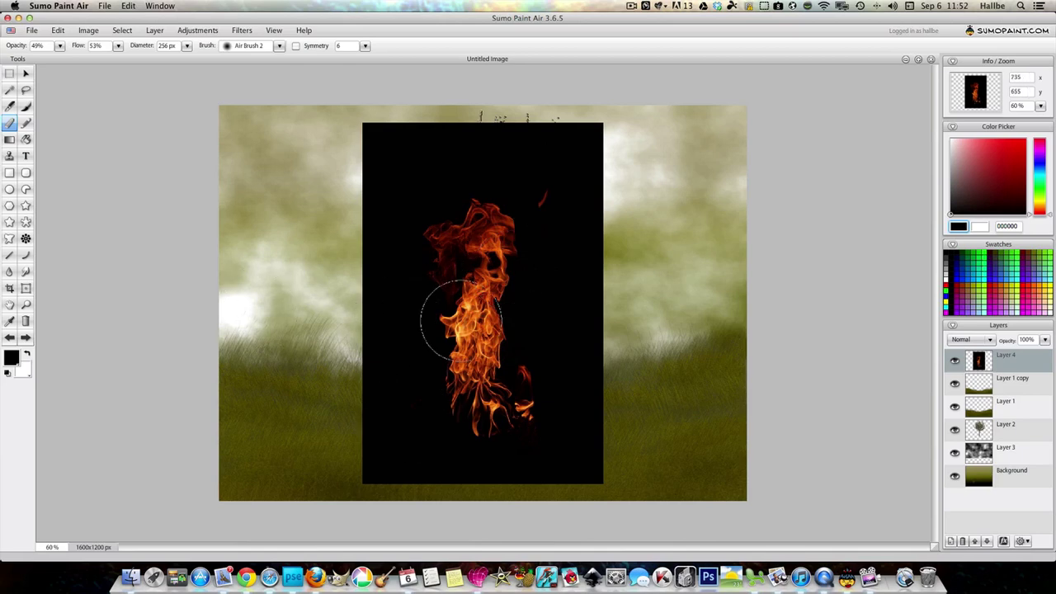
# Step: Darken the flame's left edge with black and set Layer 4 to Screen blending
pyautogui.moveTo(460, 320)
pyautogui.mouseDown()
pyautogui.moveTo(428, 293)
pyautogui.moveTo(448, 301)
pyautogui.moveTo(423, 313)
pyautogui.moveTo(451, 291)
pyautogui.moveTo(416, 297)
pyautogui.moveTo(486, 296)
pyautogui.moveTo(432, 359)
pyautogui.moveTo(501, 307)
pyautogui.moveTo(419, 333)
pyautogui.moveTo(450, 330)
pyautogui.moveTo(437, 332)
pyautogui.moveTo(387, 285)
pyautogui.moveTo(476, 239)
pyautogui.mouseUp()
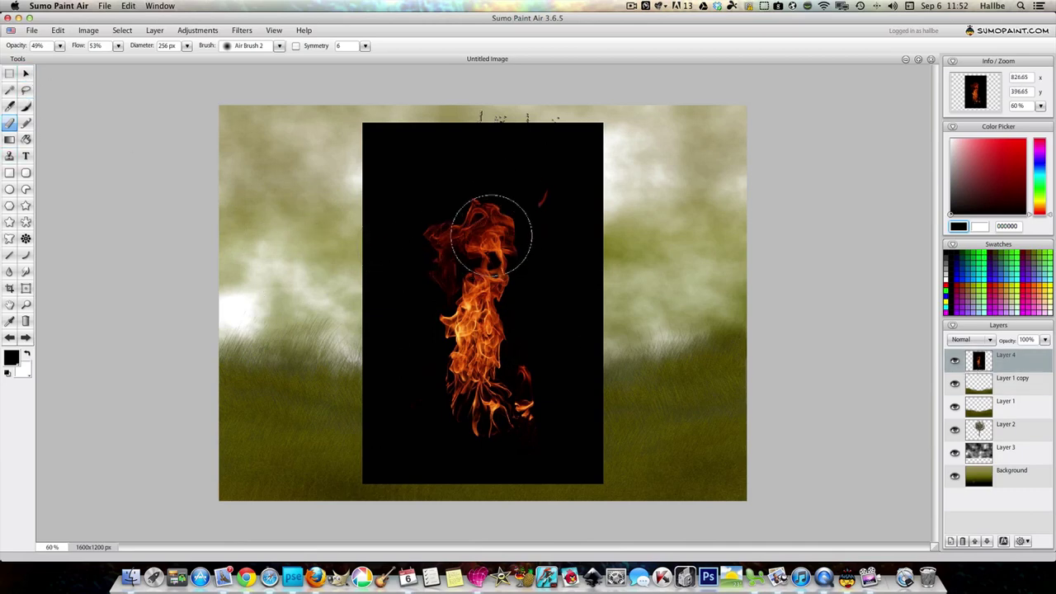
pyautogui.click(973, 339)
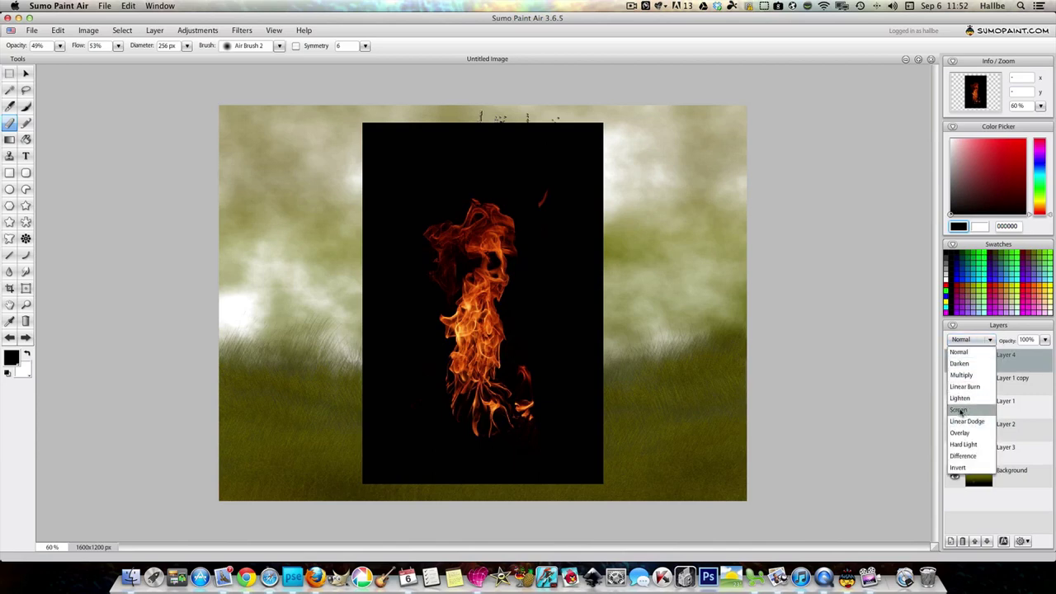
pyautogui.click(959, 410)
# Step: Free Transform the fire: shrink it, raise it over the tree crown, widen it, and apply
pyautogui.click(26, 73)
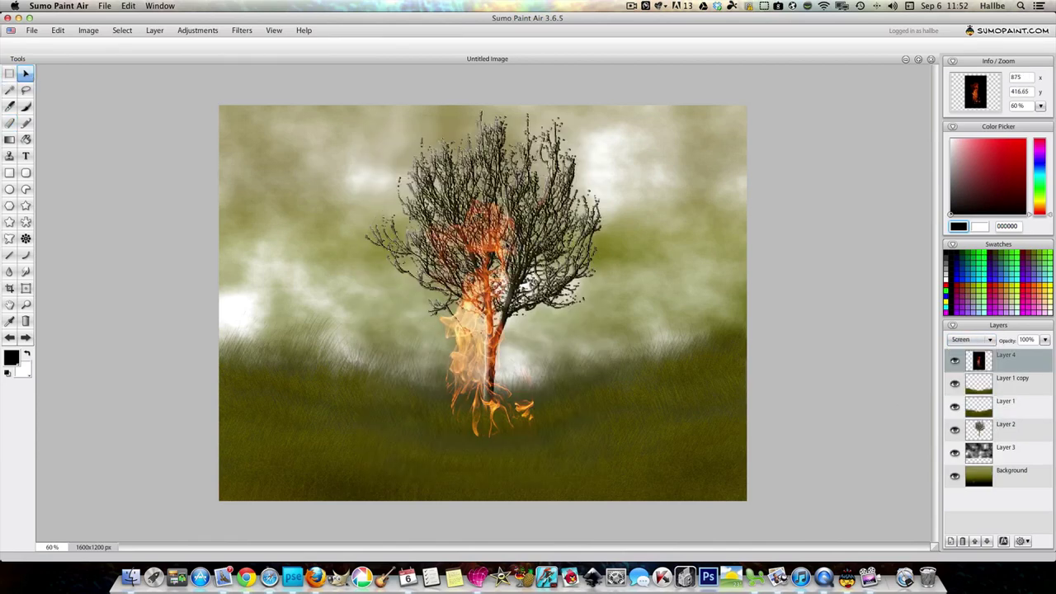
pyautogui.rightClick(501, 240)
pyautogui.click(536, 249)
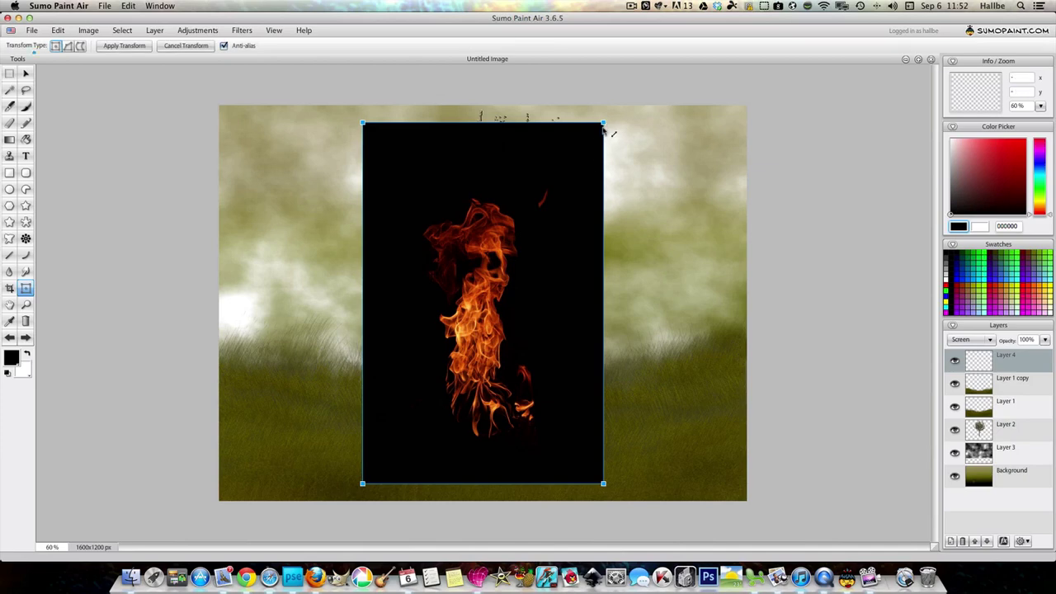
pyautogui.moveTo(602, 128); pyautogui.dragTo(612, 191)
pyautogui.moveTo(538, 253); pyautogui.dragTo(546, 136)
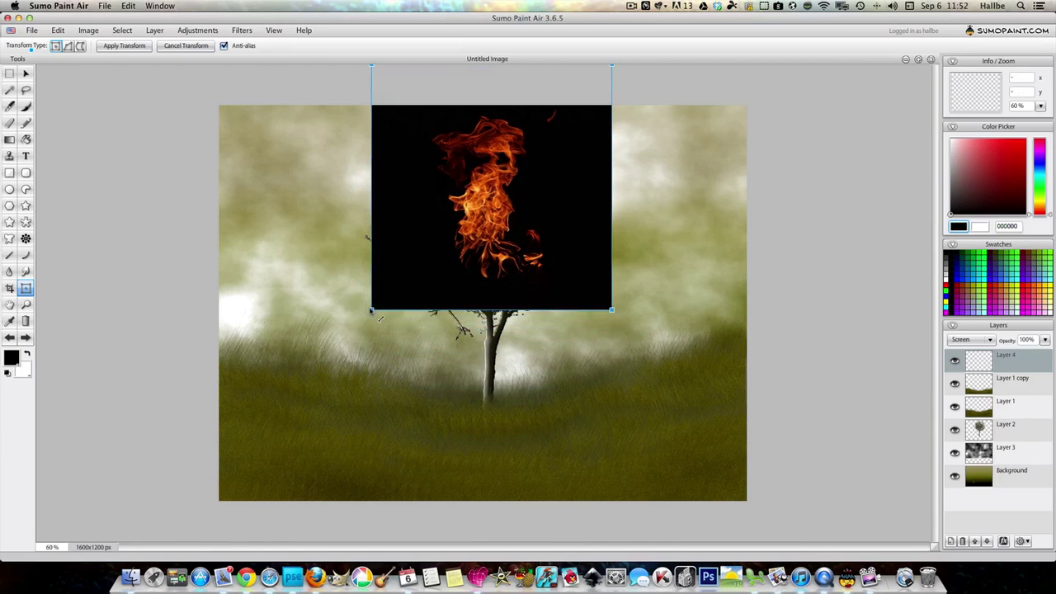
pyautogui.moveTo(371, 311); pyautogui.dragTo(347, 307)
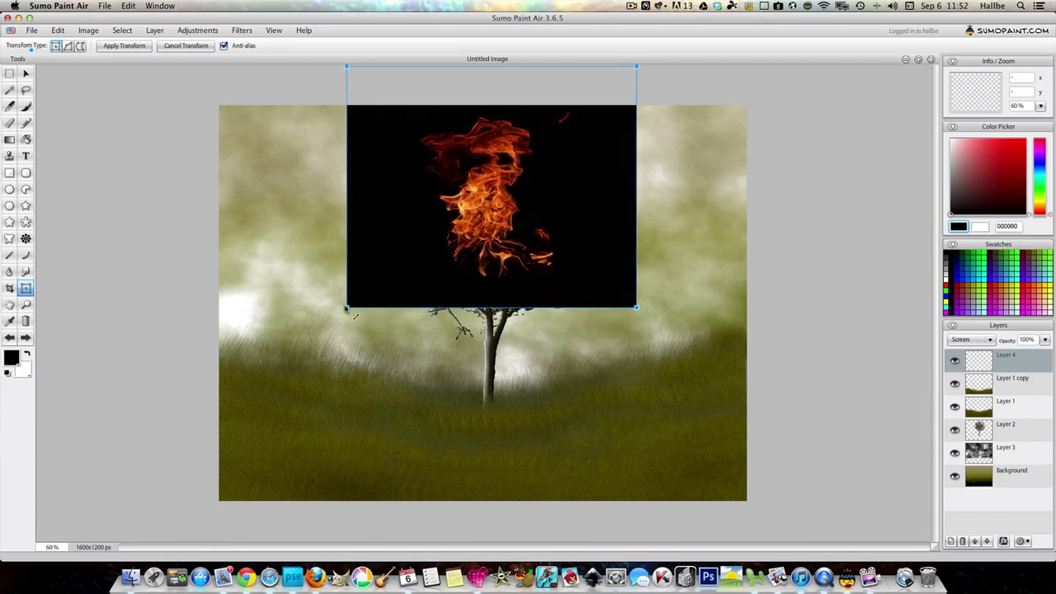
pyautogui.click(979, 401)
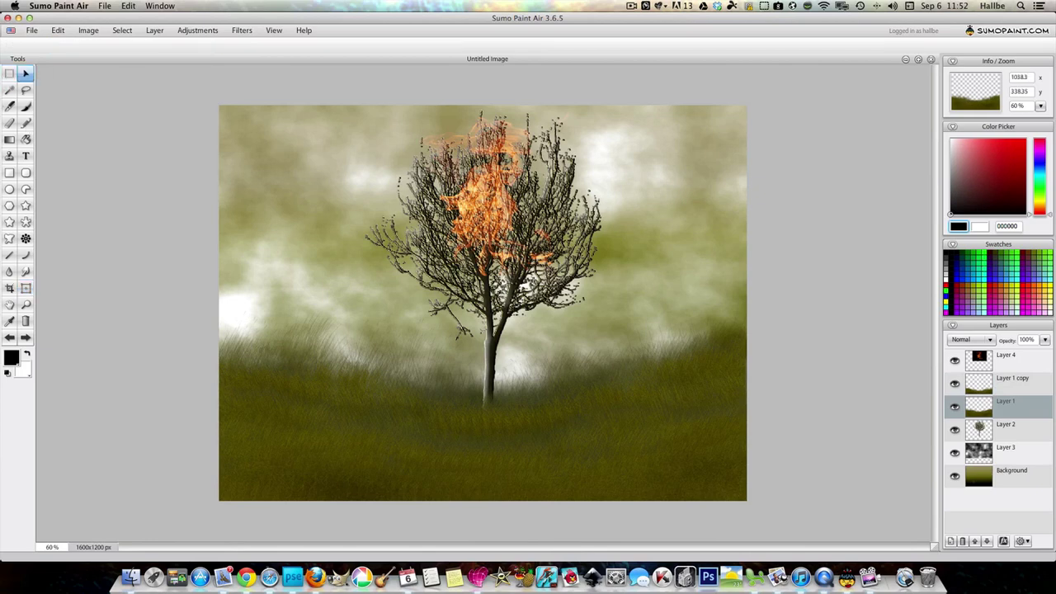
# Step: Duplicate the fire Layer 4
pyautogui.rightClick(506, 221)
pyautogui.click(532, 234)
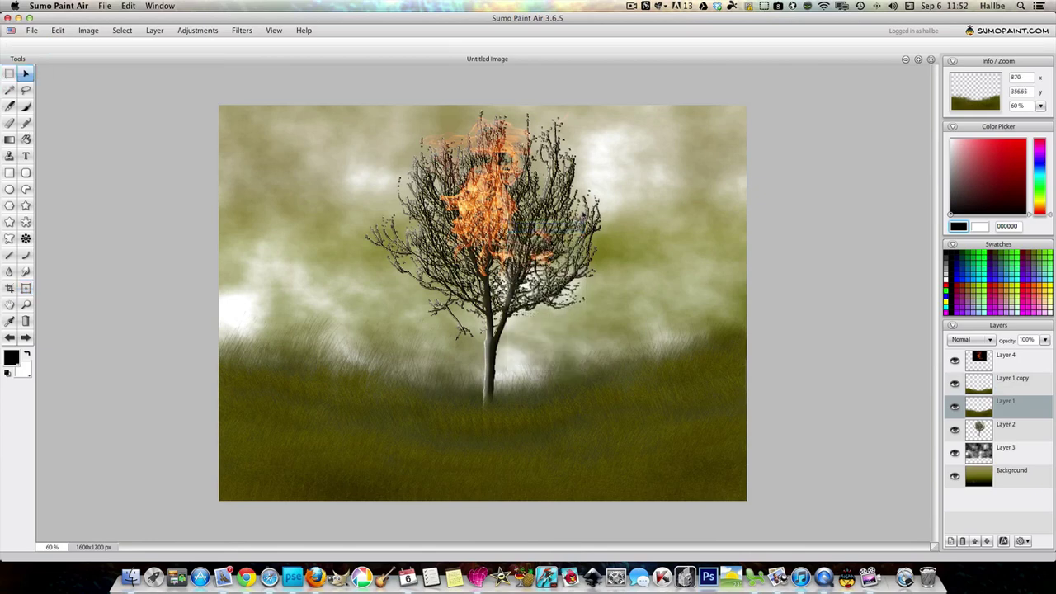
pyautogui.rightClick(982, 363)
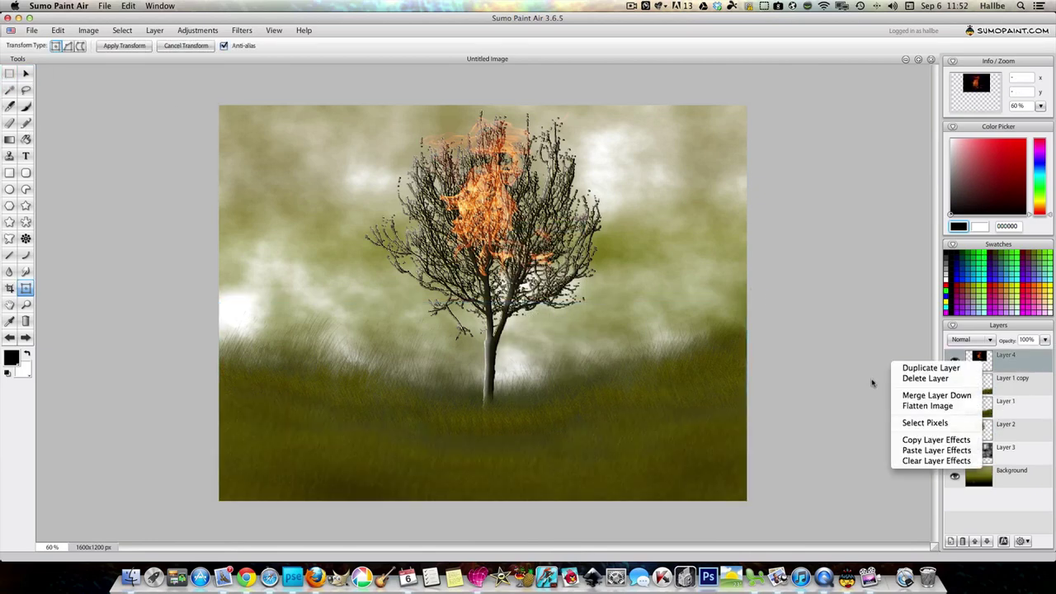
pyautogui.click(872, 382)
pyautogui.rightClick(981, 364)
pyautogui.click(931, 368)
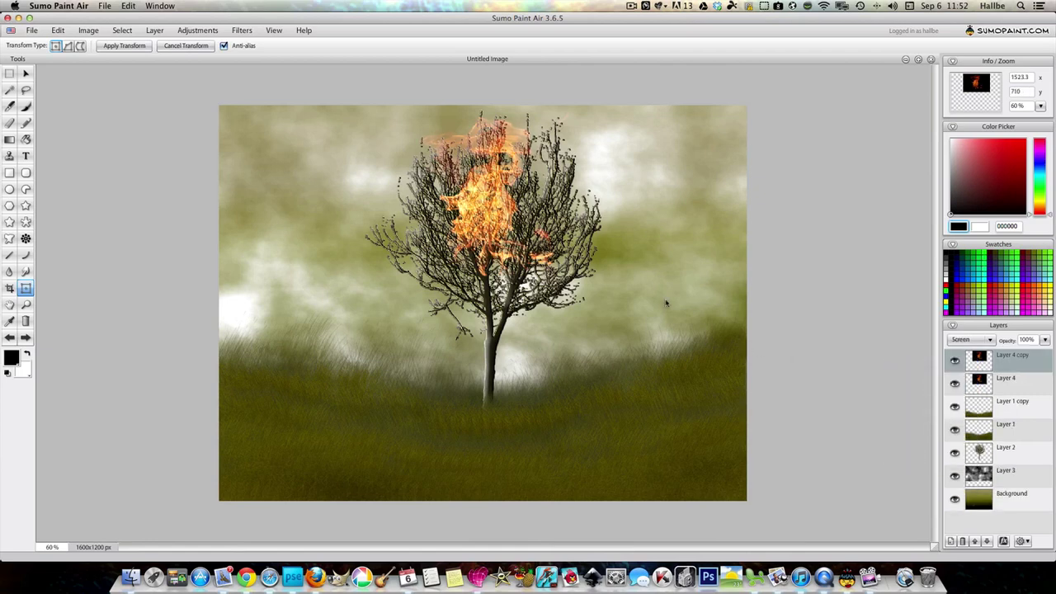
# Step: Rotate the fire copy, enlarge it, shift it down, and apply the transform
pyautogui.rightClick(519, 205)
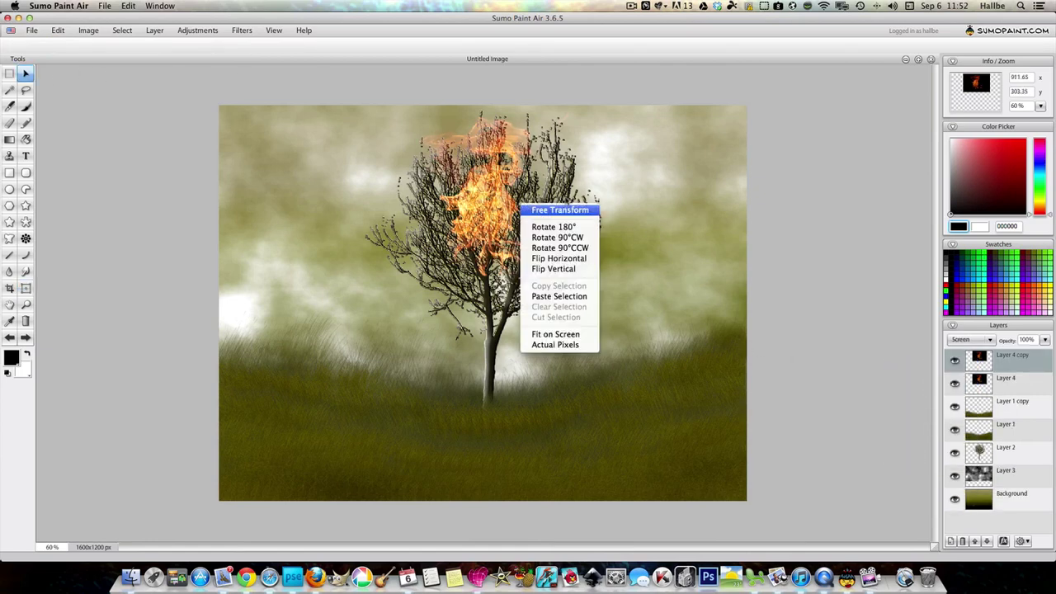
pyautogui.click(533, 213)
pyautogui.moveTo(641, 106); pyautogui.dragTo(707, 116)
pyautogui.moveTo(601, 212); pyautogui.dragTo(599, 228)
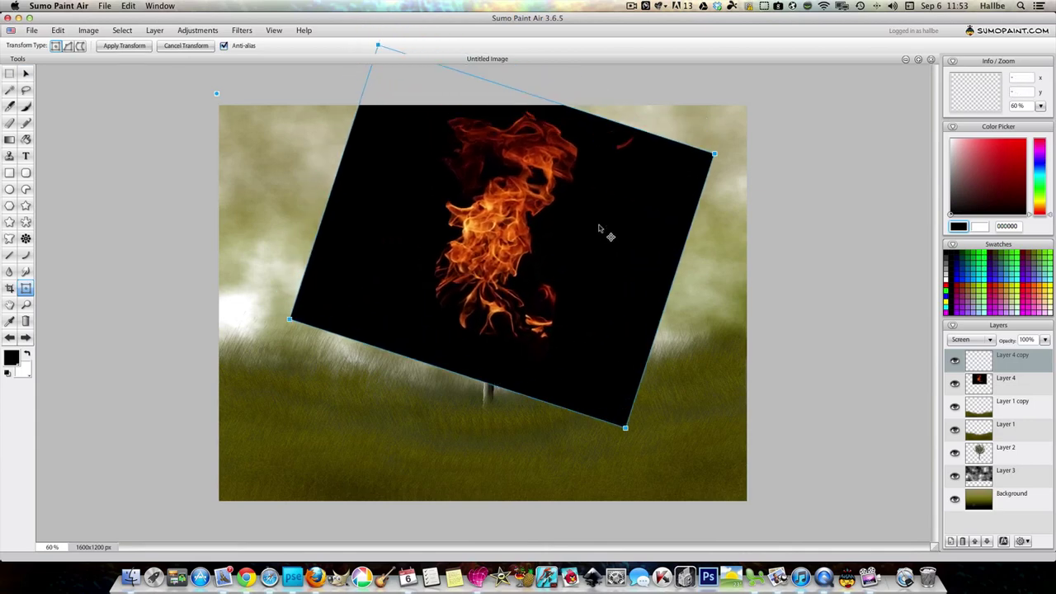
pyautogui.click(984, 375)
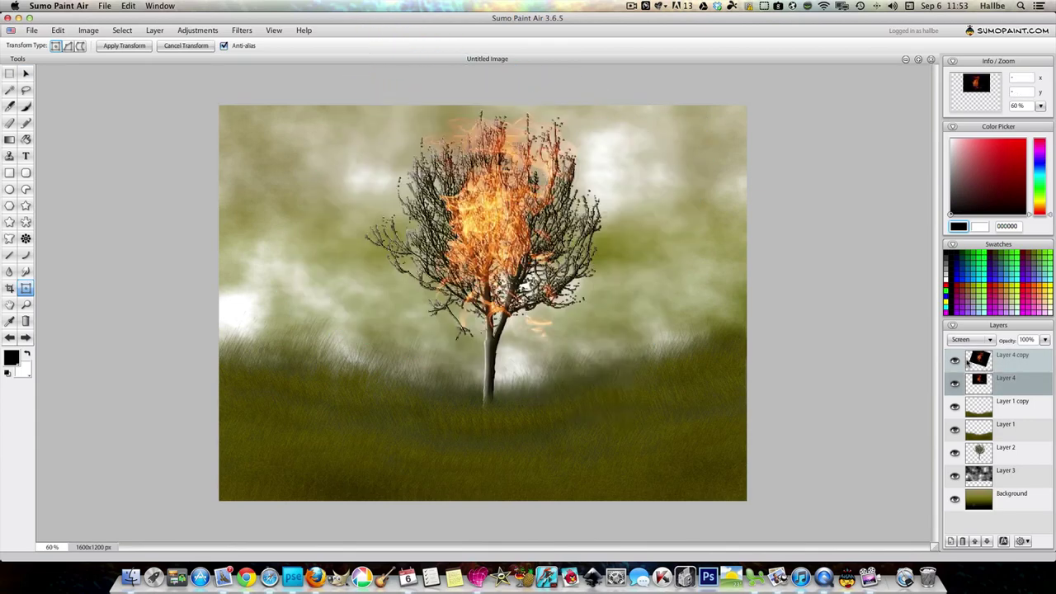
# Step: Duplicate the fire layer again and put the new copy into Free Transform
pyautogui.rightClick(994, 357)
pyautogui.click(940, 369)
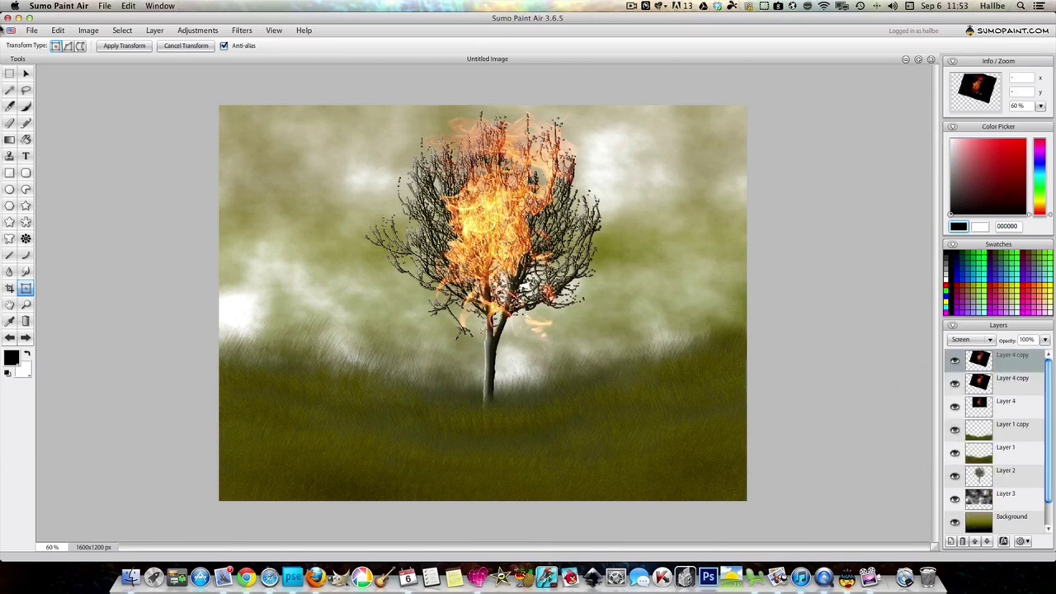
pyautogui.rightClick(512, 165)
pyautogui.click(545, 171)
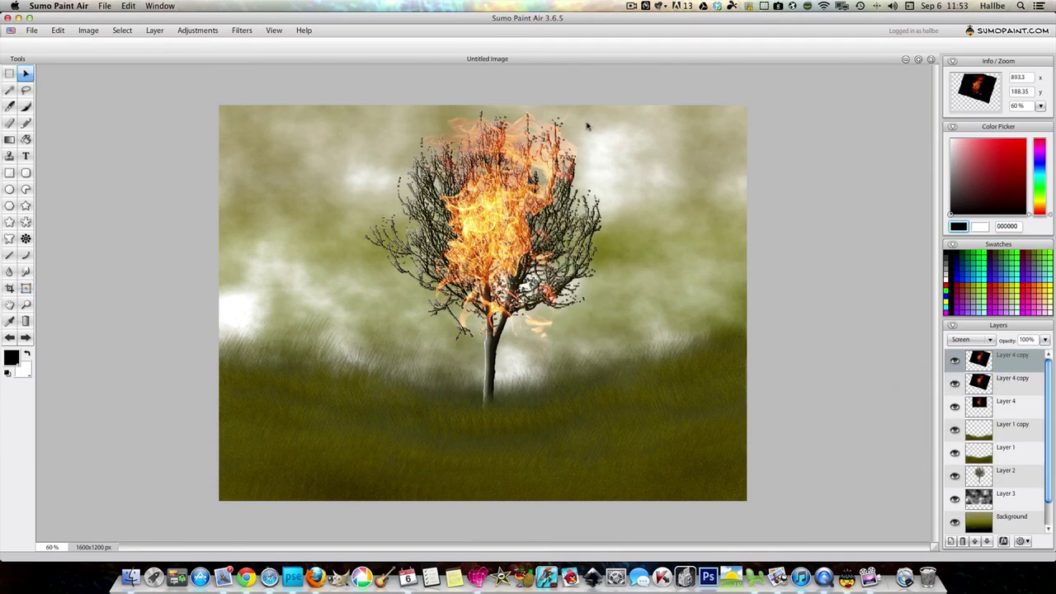
# Step: Rotate the new fire copy, shift it up and left, then rotate it back counter-clockwise
pyautogui.moveTo(720, 103); pyautogui.dragTo(527, 97)
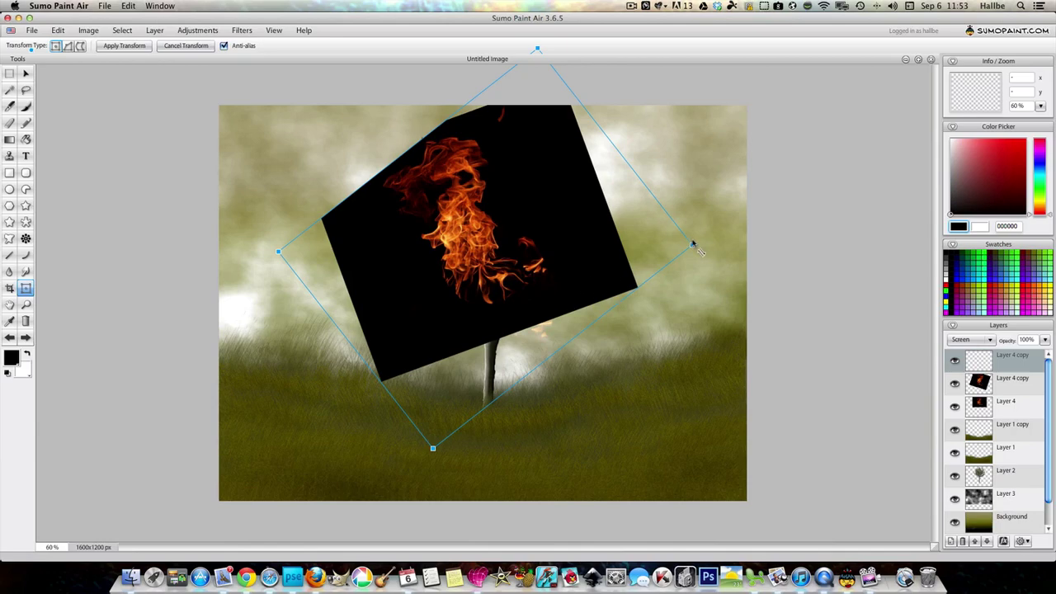
pyautogui.moveTo(700, 254); pyautogui.dragTo(401, 228)
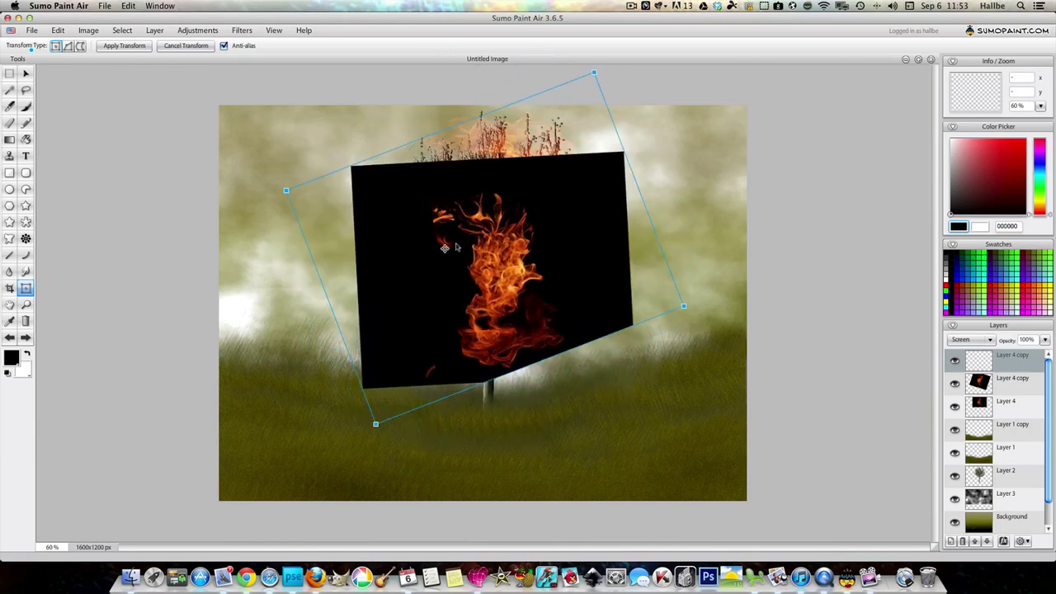
pyautogui.moveTo(513, 227); pyautogui.dragTo(502, 198)
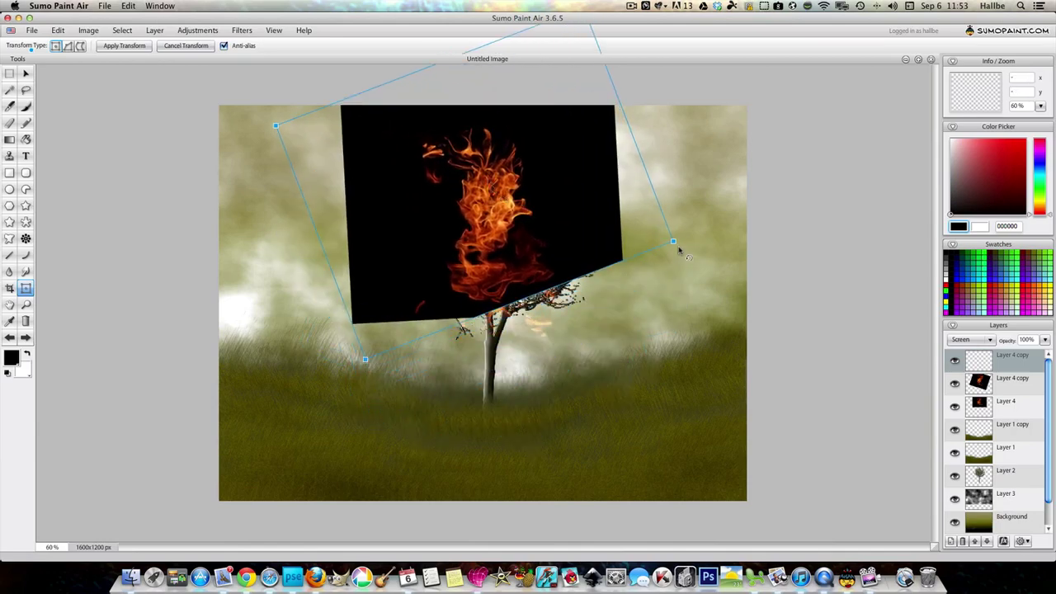
pyautogui.moveTo(679, 250); pyautogui.dragTo(680, 196)
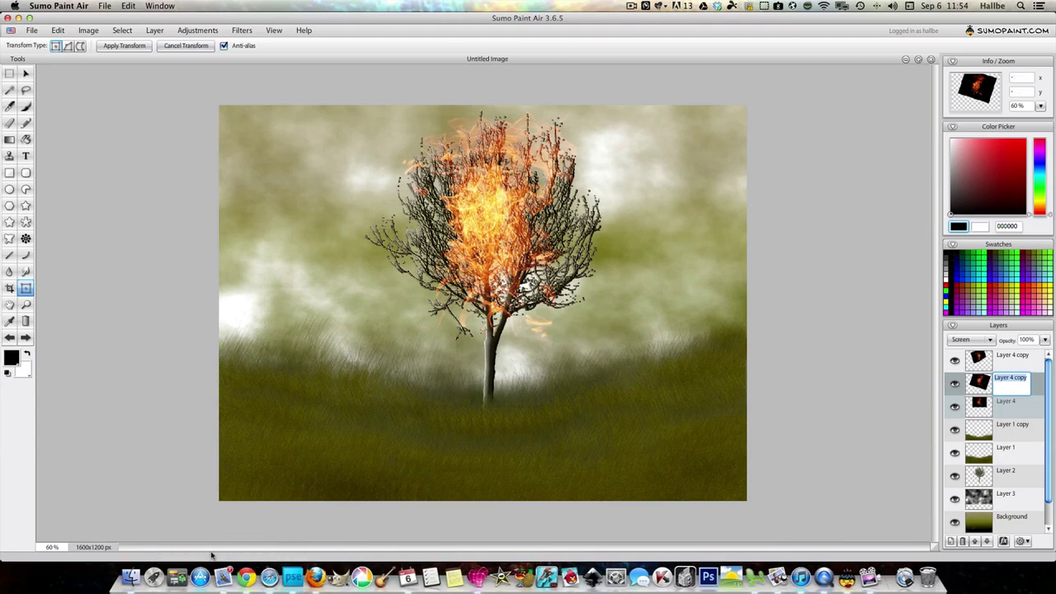
# Step: In Chrome, scroll the Fire stock 6 comments and view one linked artwork
pyautogui.click(234, 569)
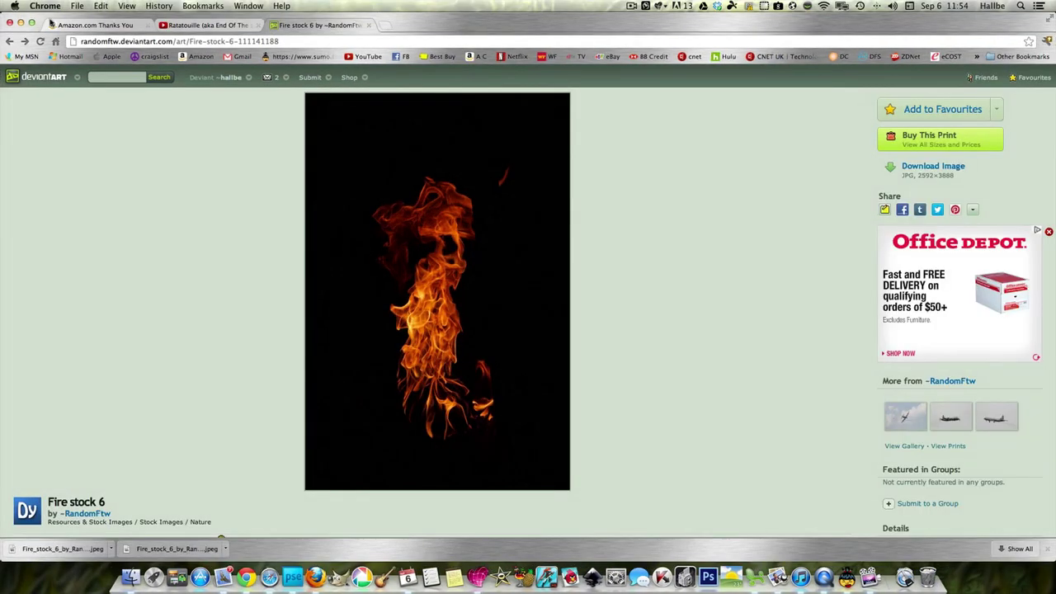
pyautogui.scroll(-5, 149, 144)
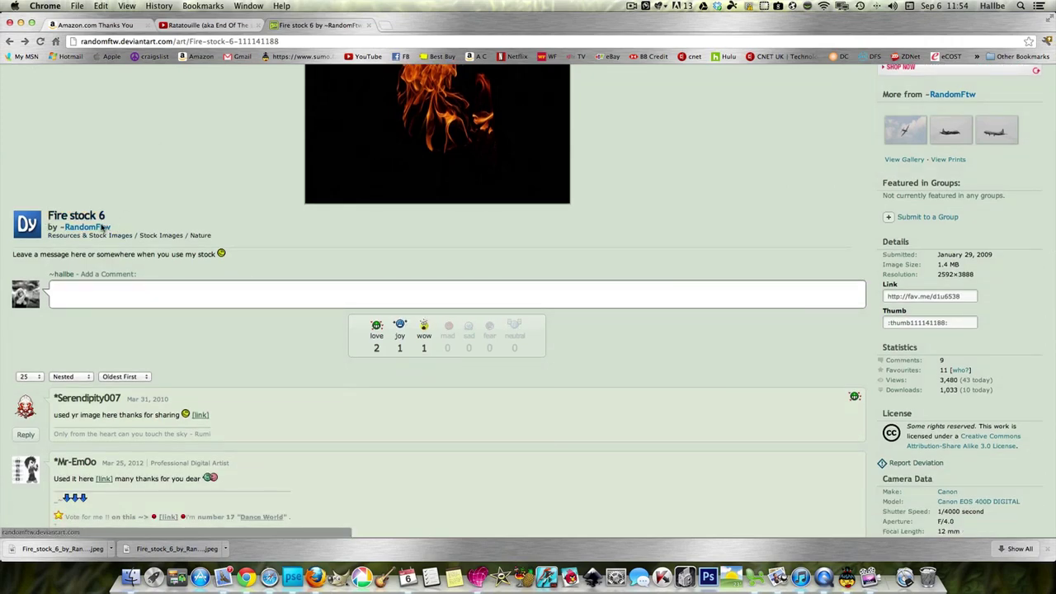
pyautogui.scroll(4, 165, 227)
pyautogui.scroll(2, 165, 231)
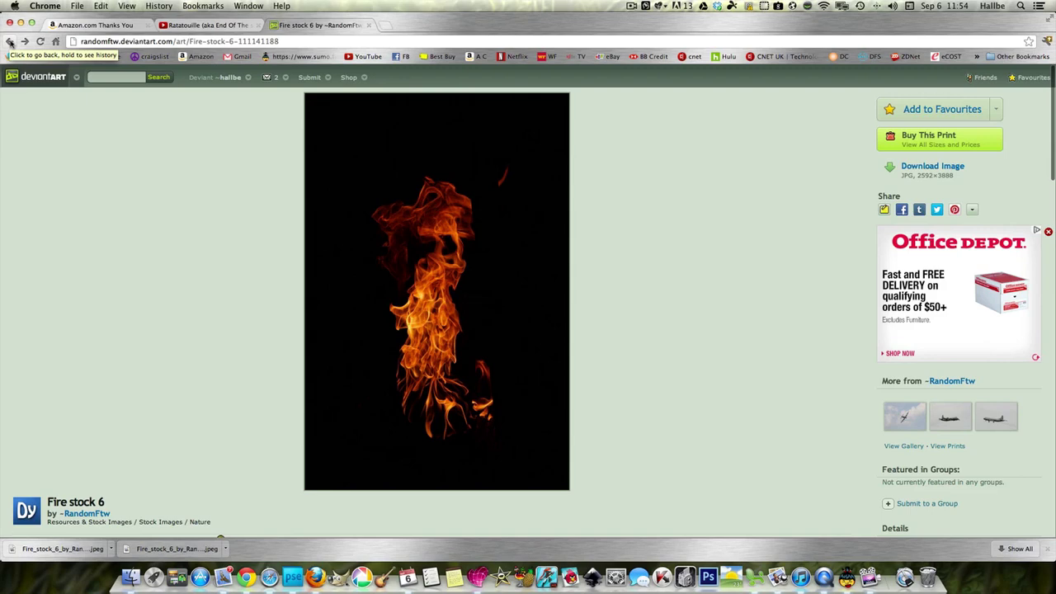
pyautogui.scroll(-10, 290, 259)
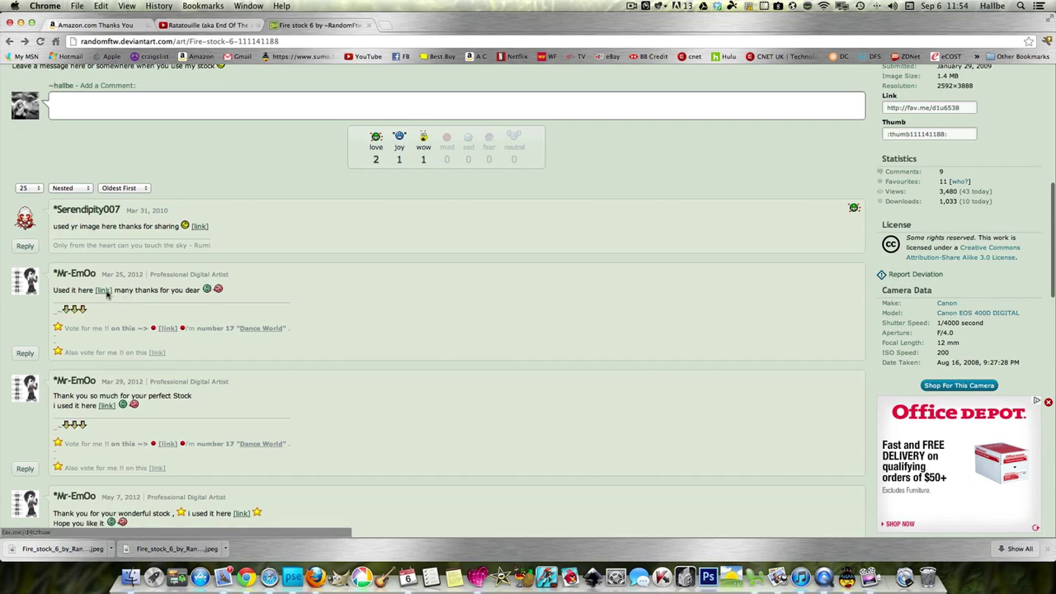
pyautogui.click(103, 290)
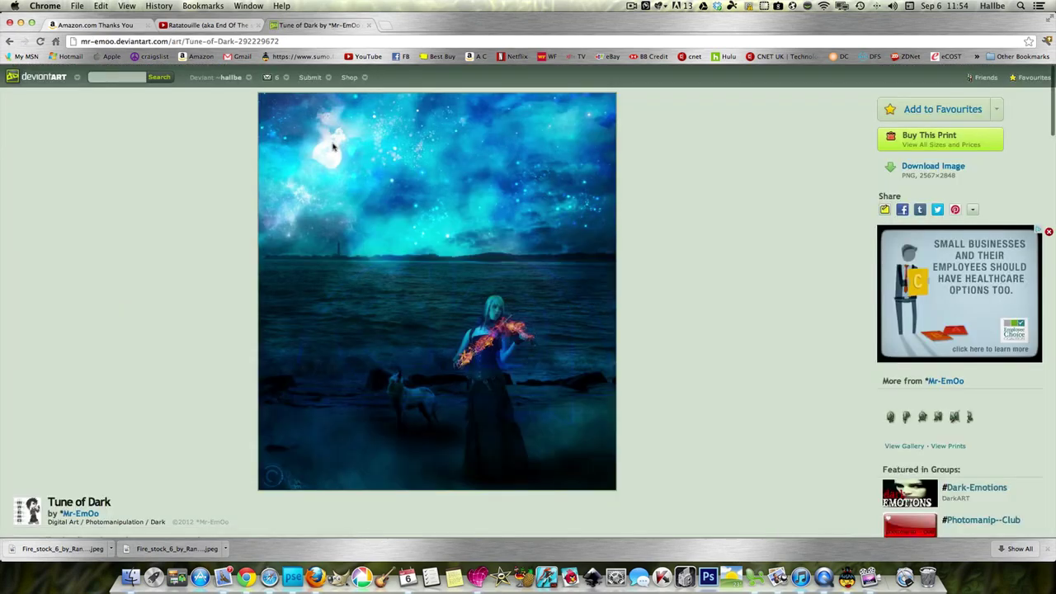
pyautogui.click(9, 41)
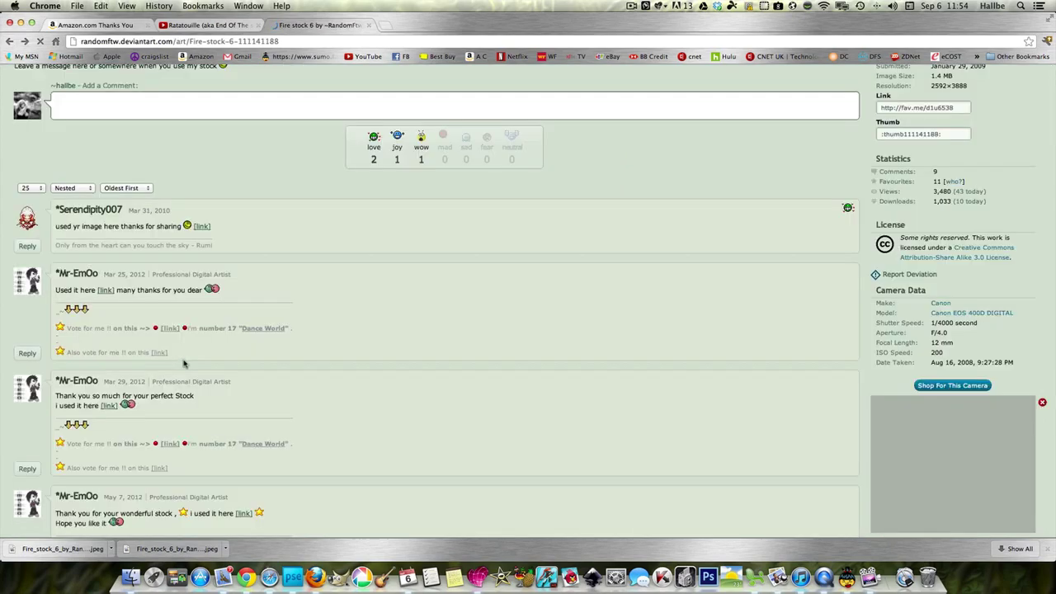
pyautogui.scroll(-5, 160, 424)
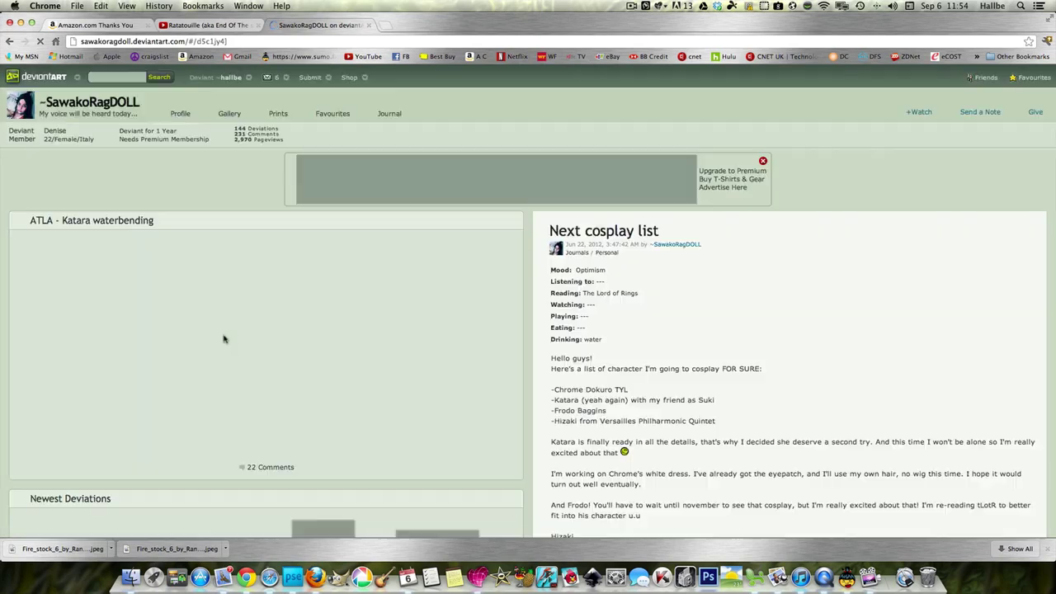
pyautogui.click(9, 41)
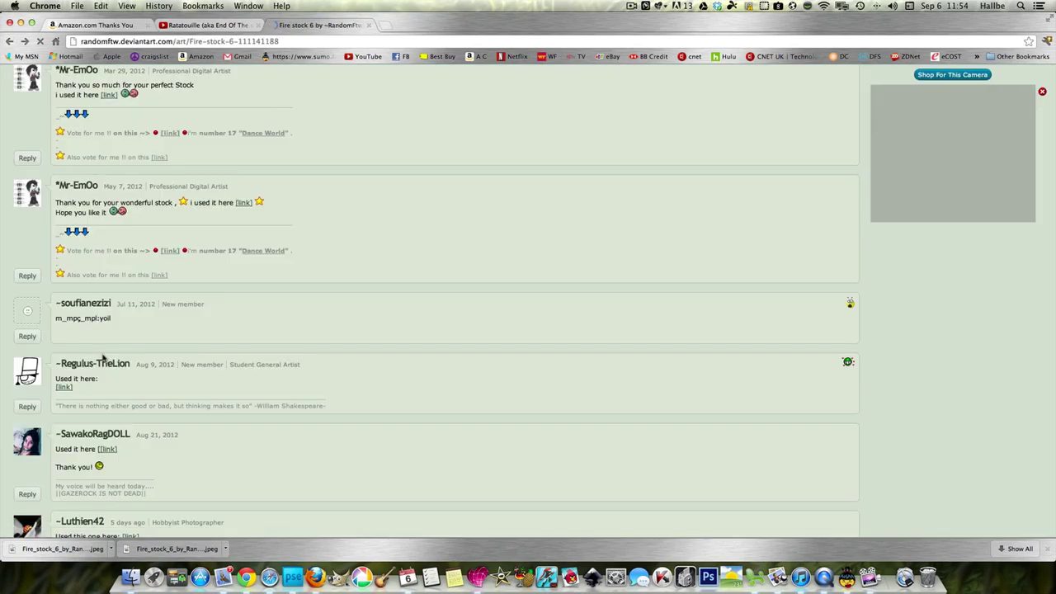
# Step: View another commenter's linked artwork, return to Fire stock 6, and minimize Chrome
pyautogui.click(105, 448)
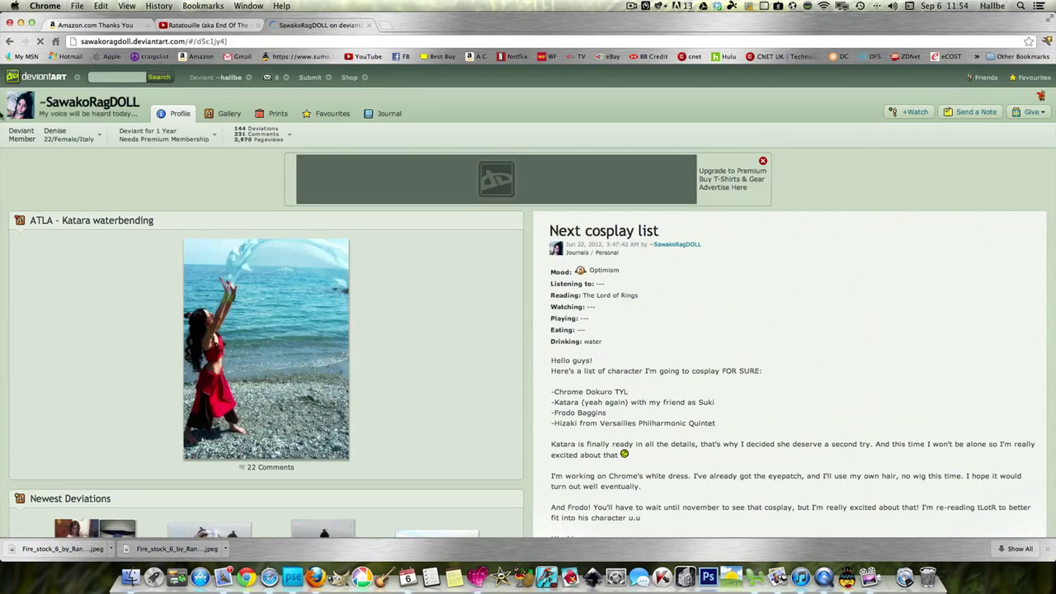
pyautogui.click(9, 41)
pyautogui.scroll(-20, 212, 401)
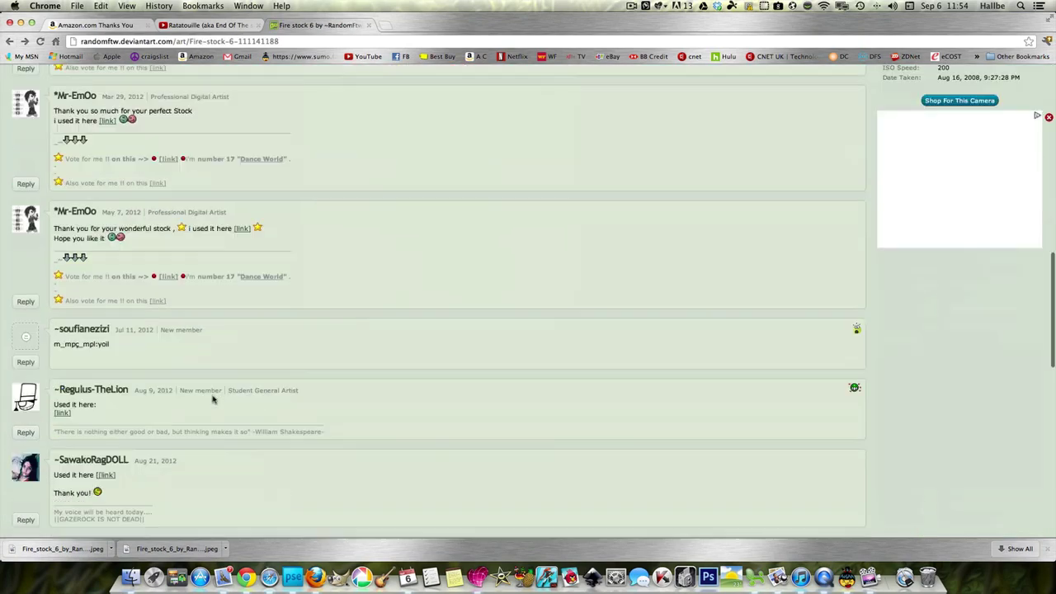
pyautogui.scroll(3, 162, 343)
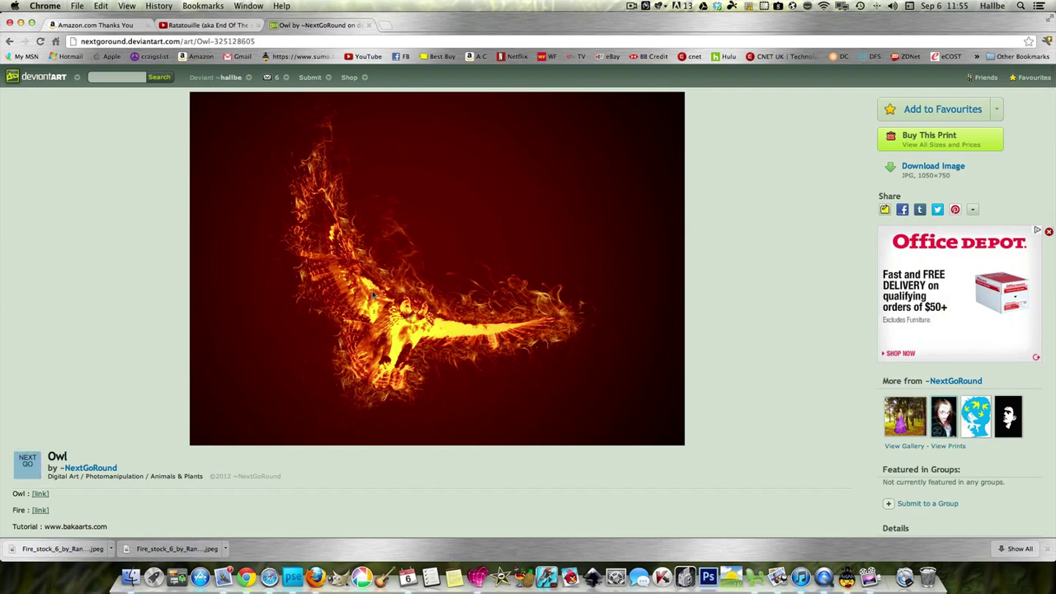
pyautogui.click(7, 41)
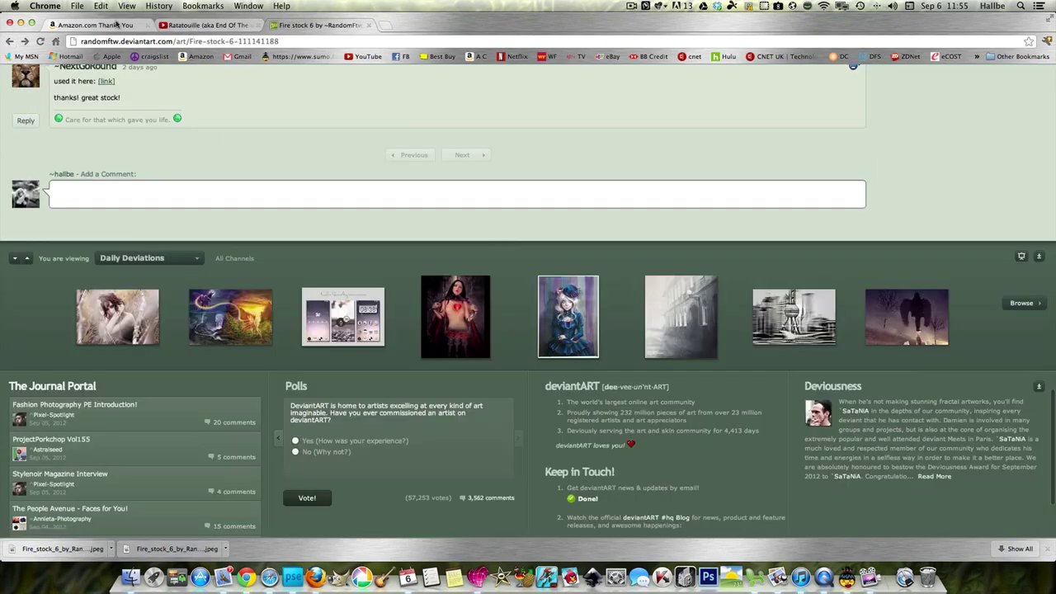
pyautogui.click(22, 25)
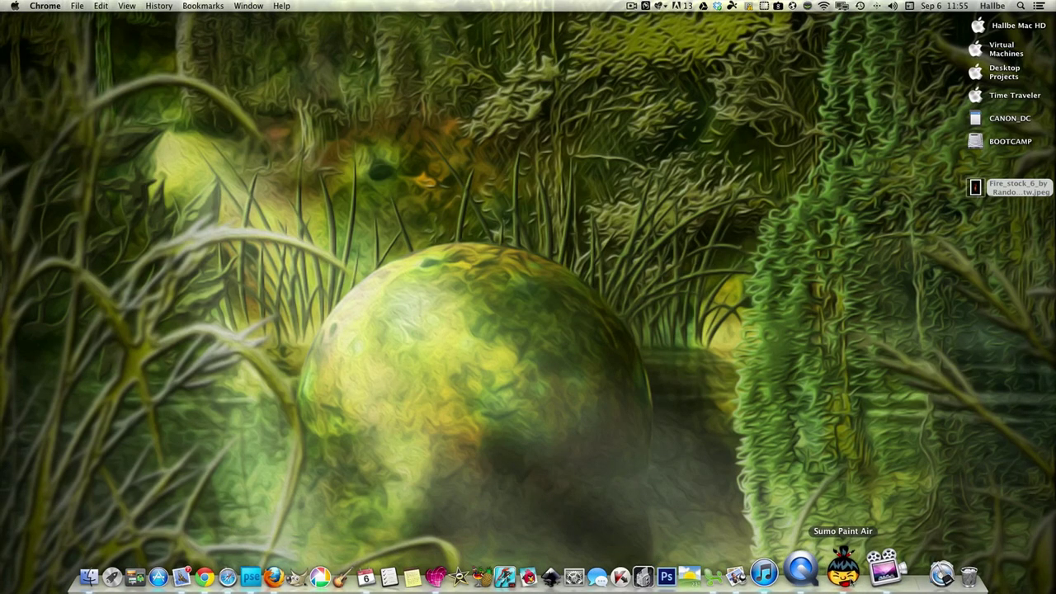
# Step: Bring Sumo Paint Air with the burning-tree artwork back in front via the Dock
pyautogui.click(886, 577)
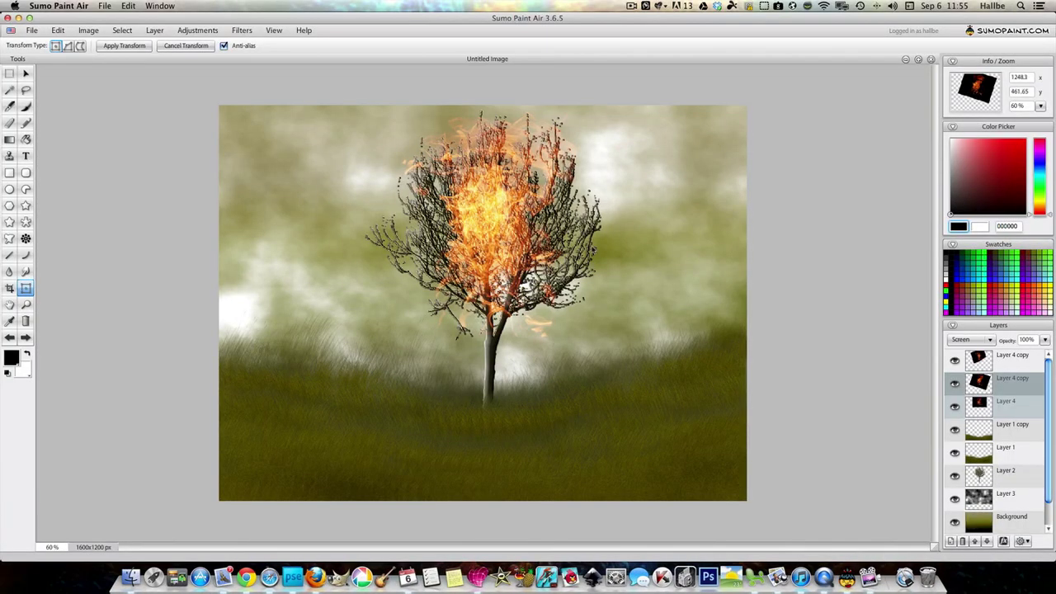